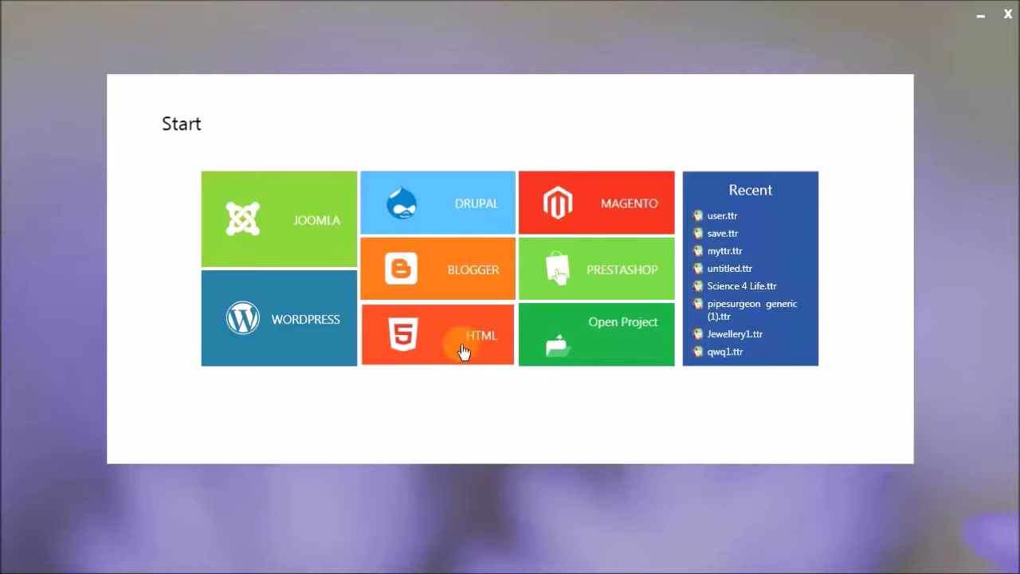
- Start a new WordPress theme from scratch, keeping the default colors and typography
{"action": "mouse_move", "coordinate": [463, 351]}
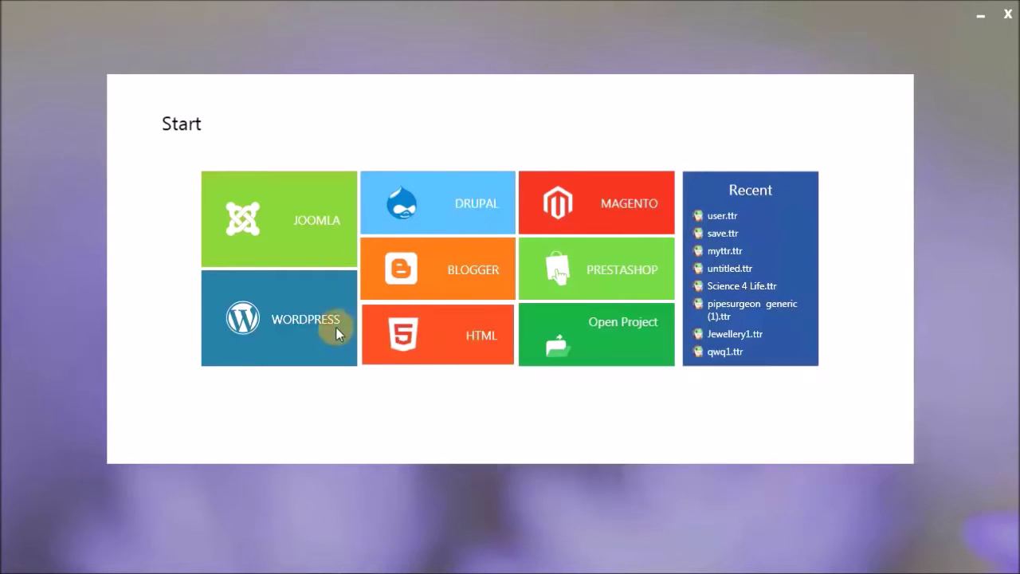
{"action": "left_click", "coordinate": [289, 319]}
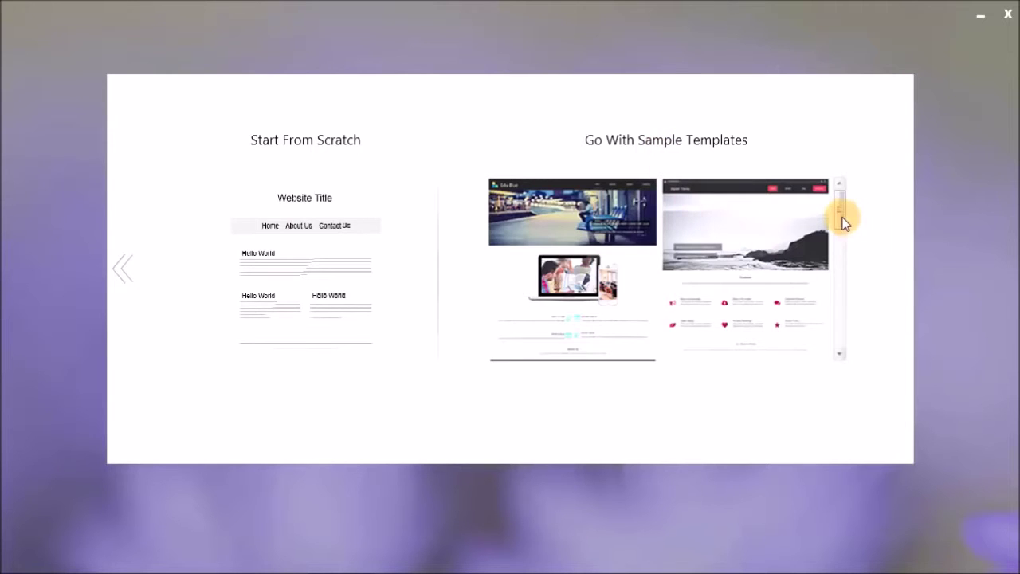
{"action": "mouse_move", "coordinate": [843, 221]}
{"action": "left_mouse_down"}
{"action": "mouse_move", "coordinate": [842, 342]}
{"action": "mouse_move", "coordinate": [839, 205]}
{"action": "left_mouse_up"}
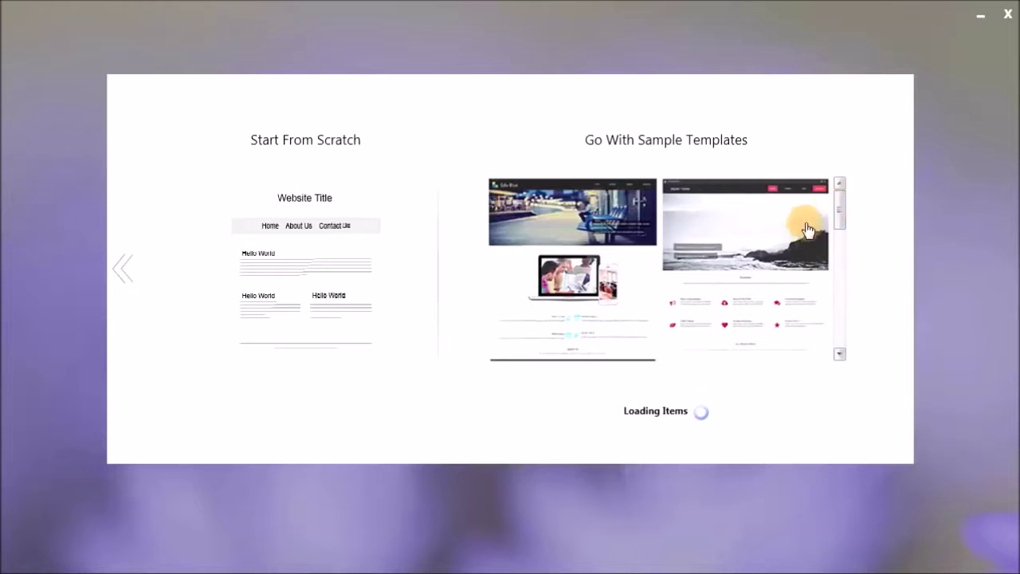
{"action": "left_click", "coordinate": [291, 305]}
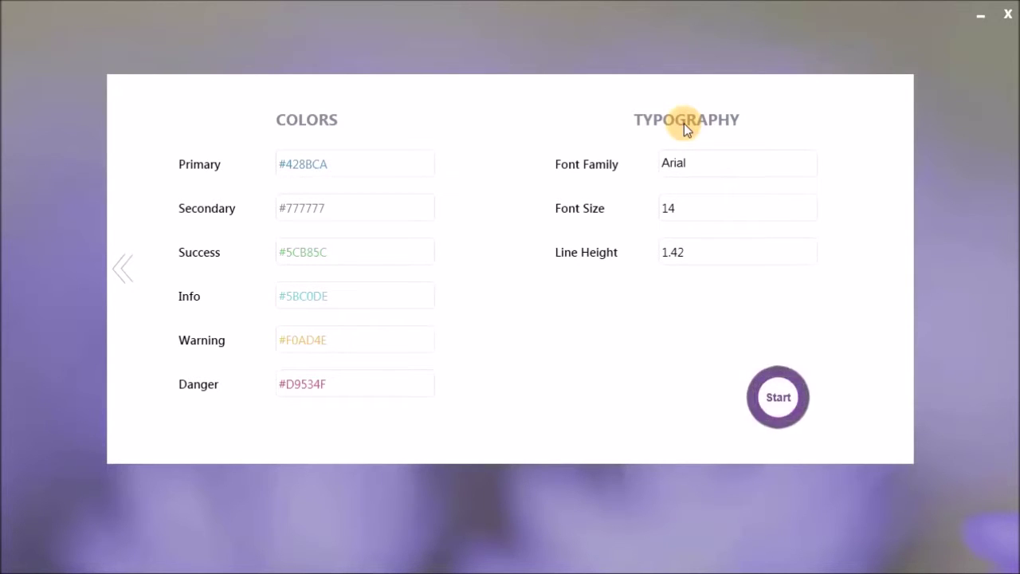
{"action": "left_click", "coordinate": [776, 397]}
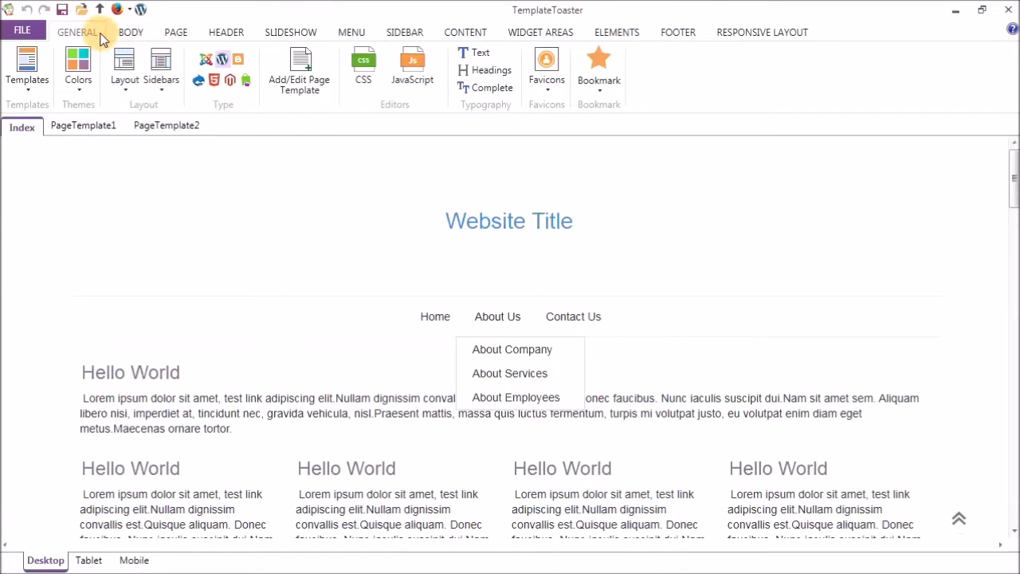
- Examine the general design options for sample templates, color schemes, page layouts and sidebar arrangements
{"action": "left_click", "coordinate": [32, 81]}
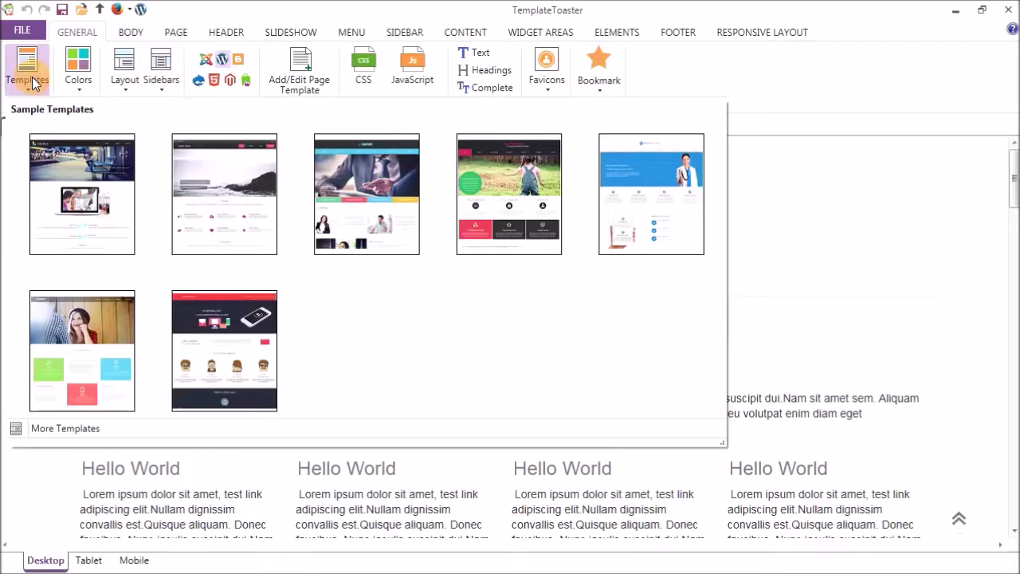
{"action": "left_click", "coordinate": [32, 81]}
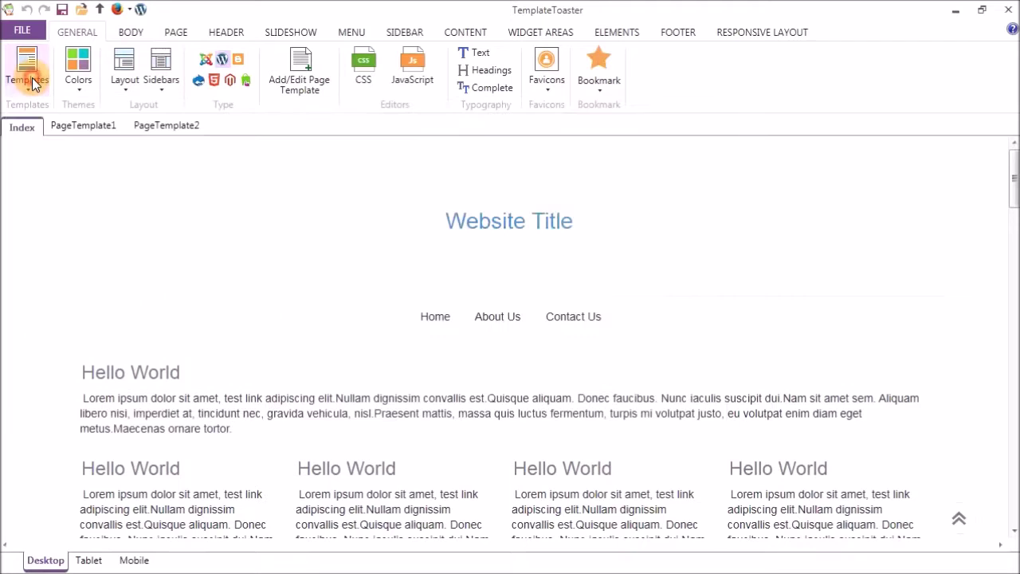
{"action": "left_click", "coordinate": [81, 82]}
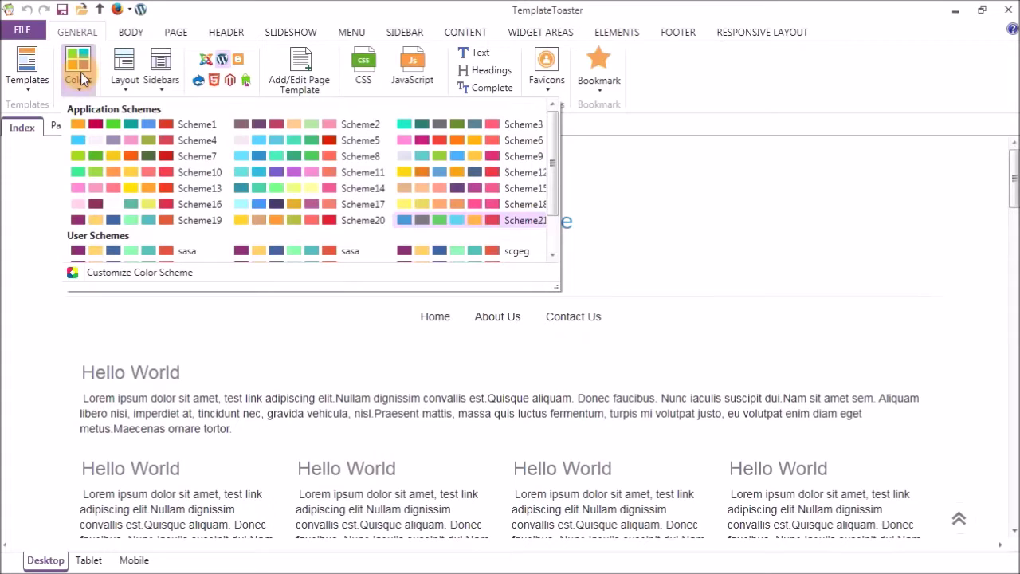
{"action": "left_click", "coordinate": [83, 76]}
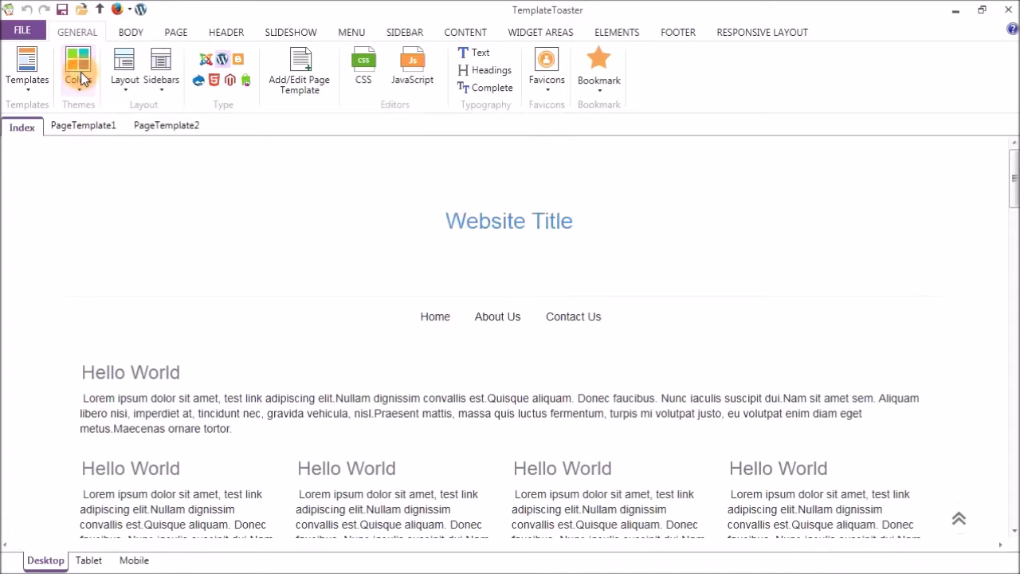
{"action": "left_click", "coordinate": [116, 75]}
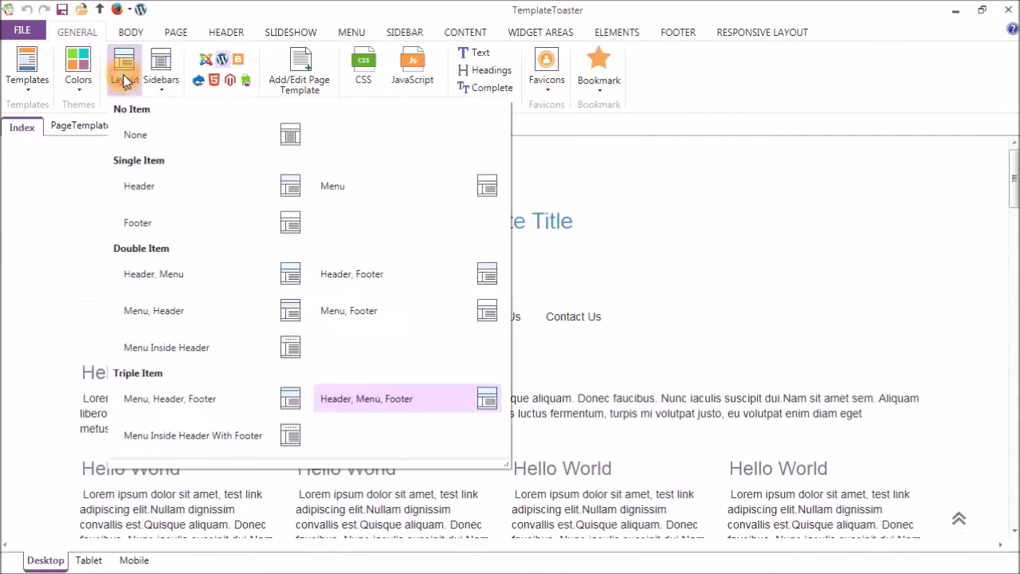
{"action": "left_click", "coordinate": [121, 80]}
{"action": "left_click", "coordinate": [160, 80]}
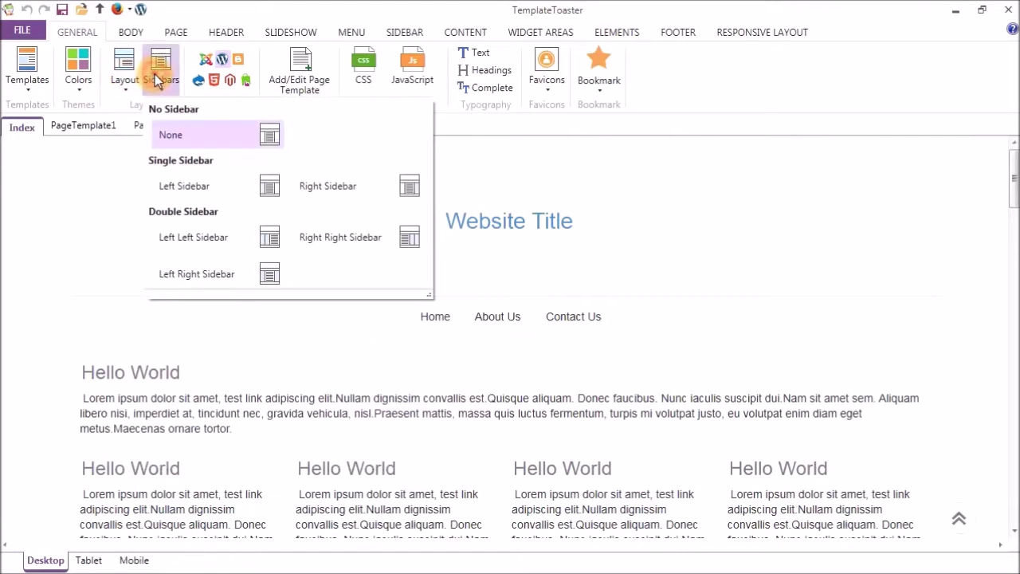
{"action": "left_click", "coordinate": [156, 77]}
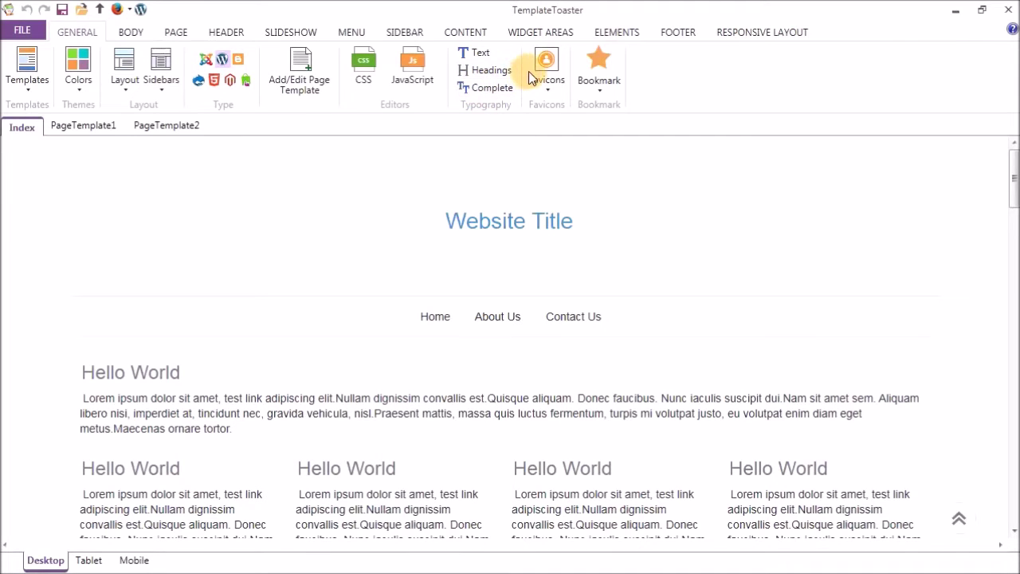
- Set the body background to the darkest grey shade in the white theme color column
{"action": "left_click", "coordinate": [132, 36]}
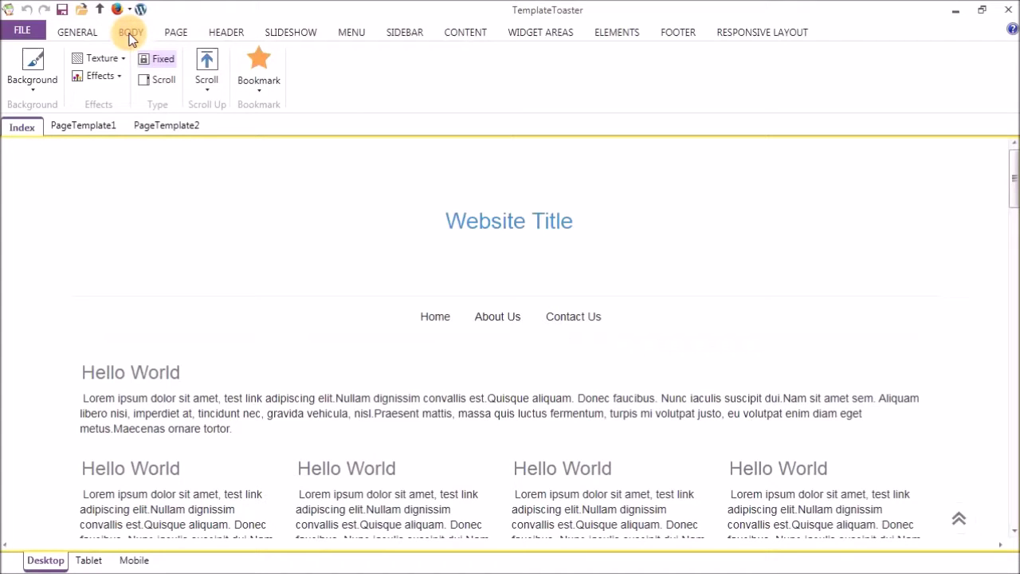
{"action": "left_click", "coordinate": [38, 73]}
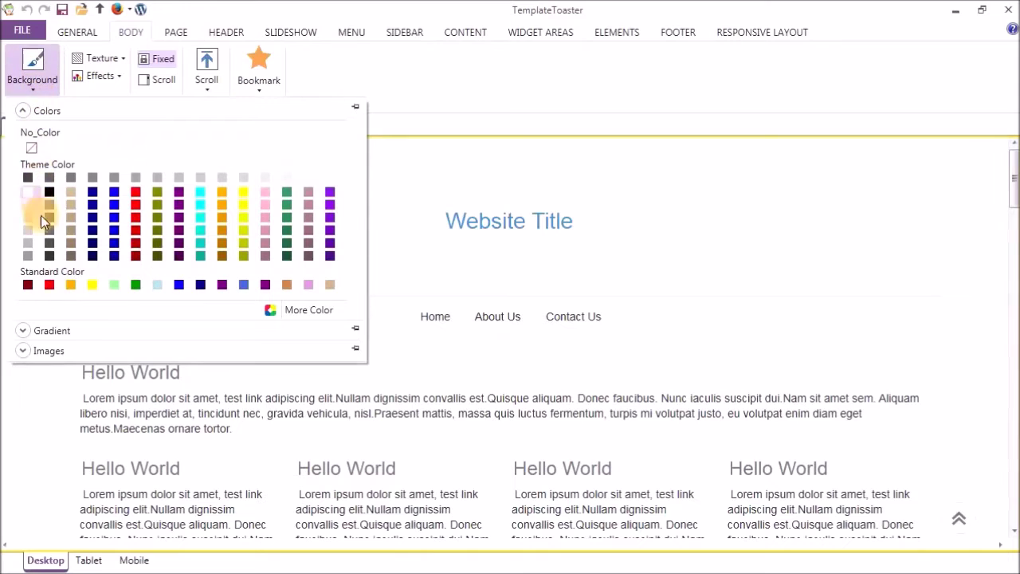
{"action": "left_click", "coordinate": [28, 256]}
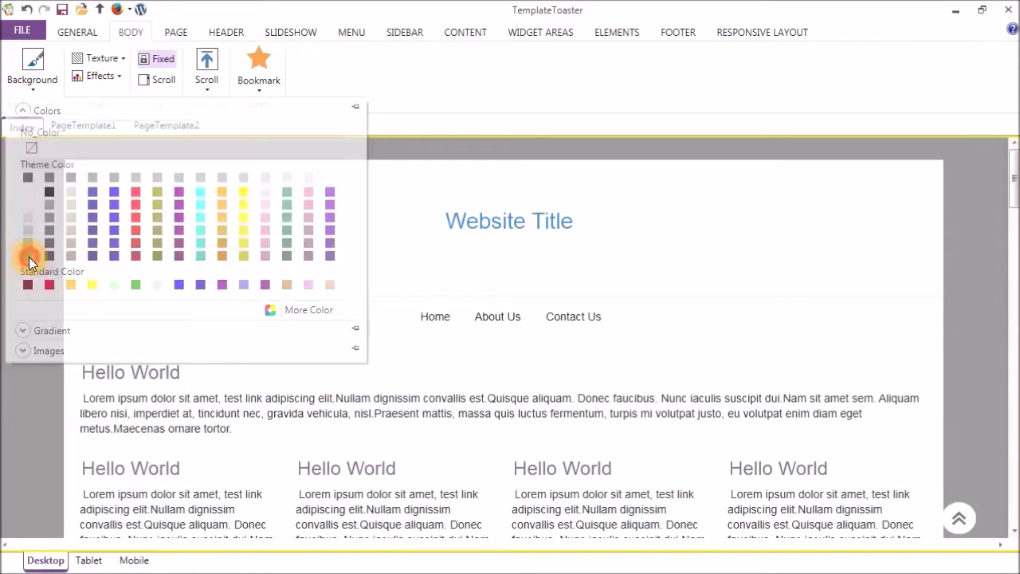
- Examine the gradients, images, textures and effects offered for the body background
{"action": "left_click", "coordinate": [40, 62]}
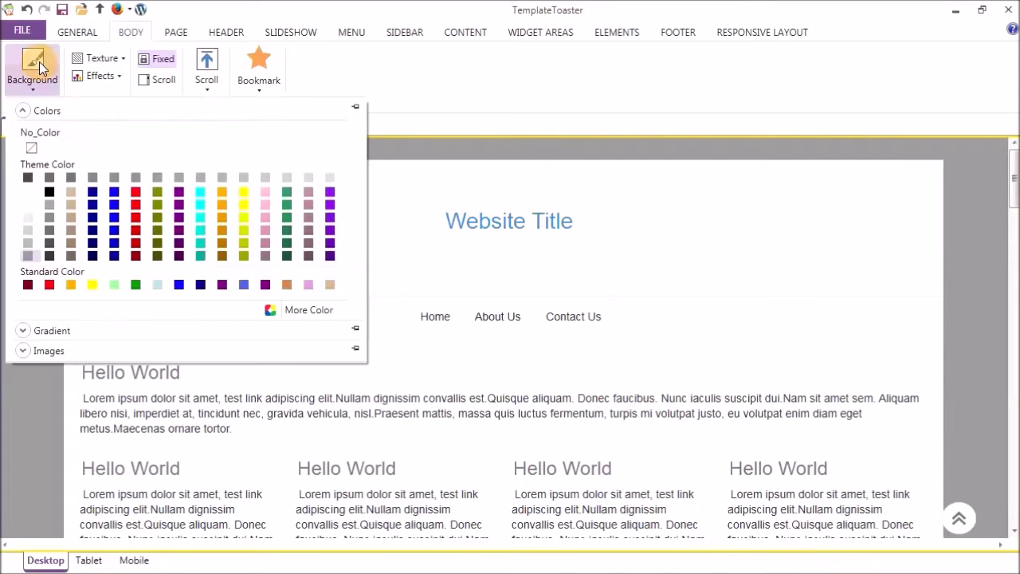
{"action": "left_click", "coordinate": [49, 329]}
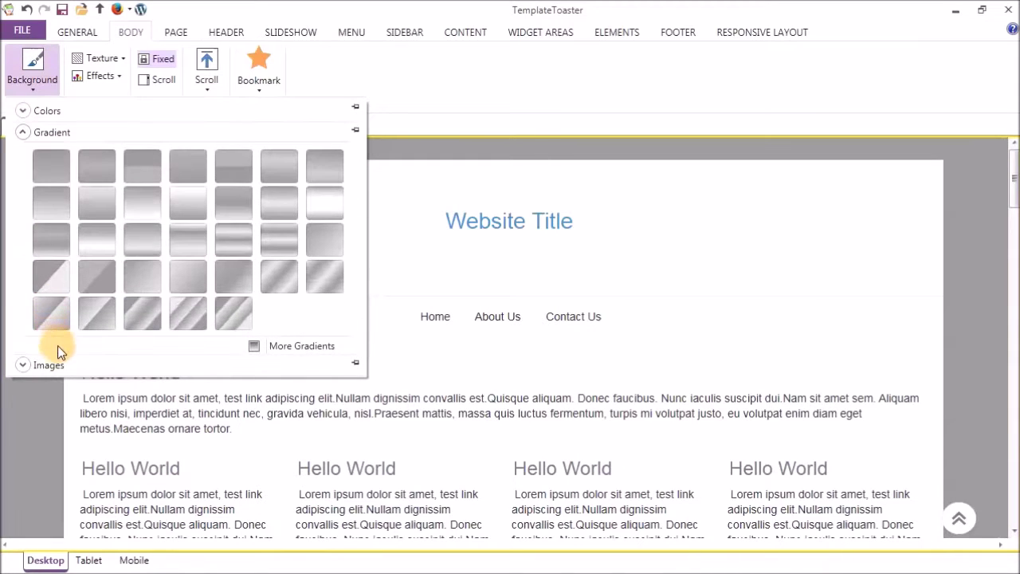
{"action": "left_click", "coordinate": [58, 362]}
{"action": "scroll", "coordinate": [57, 362], "scroll_direction": "down", "scroll_amount": 3}
{"action": "left_click", "coordinate": [51, 285]}
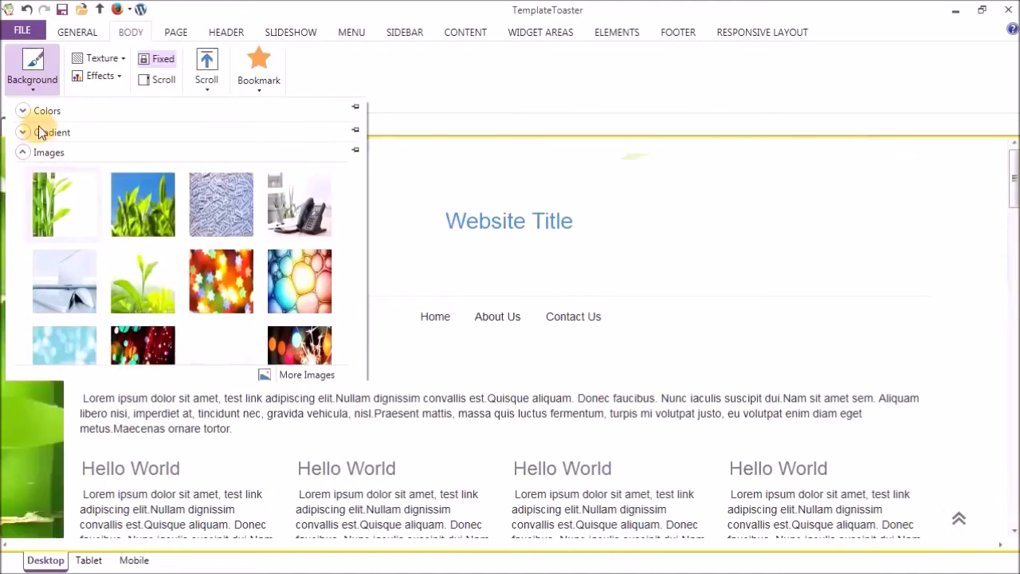
{"action": "left_click", "coordinate": [33, 75]}
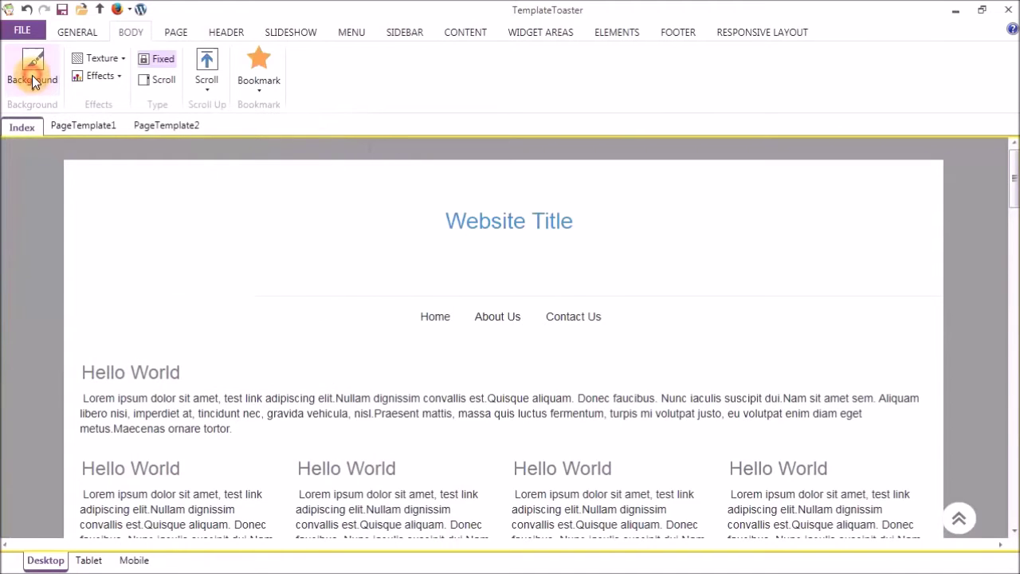
{"action": "left_click", "coordinate": [96, 60]}
{"action": "left_click", "coordinate": [96, 61]}
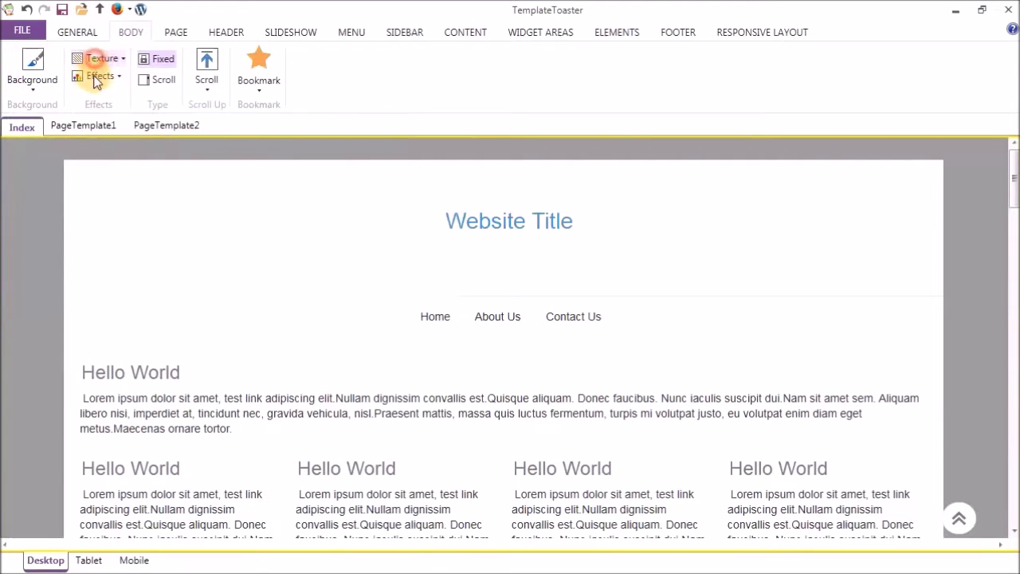
{"action": "left_click", "coordinate": [96, 76]}
{"action": "left_click", "coordinate": [94, 77]}
{"action": "left_click", "coordinate": [161, 64]}
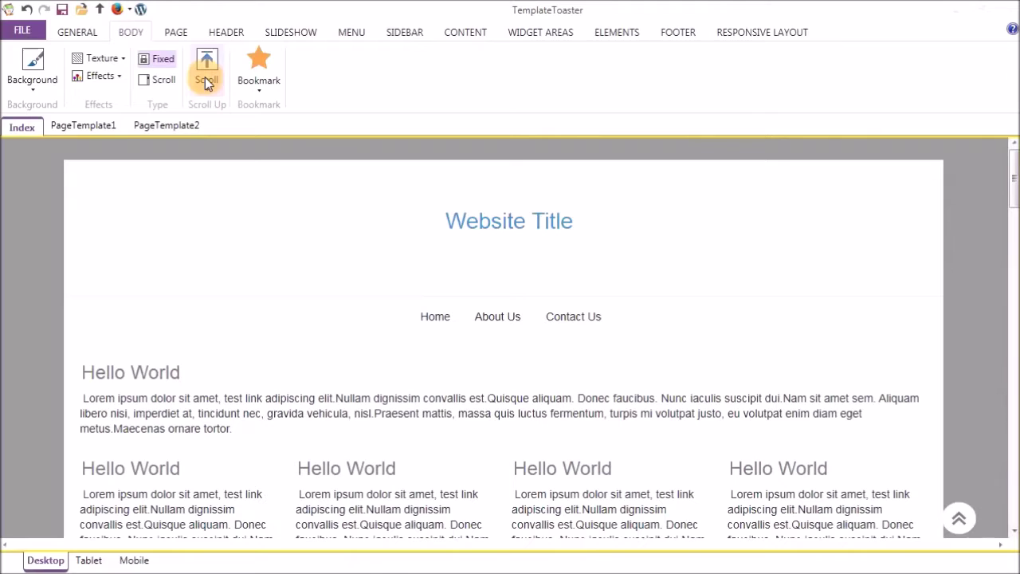
- Examine the page's layout, width, margin and border options, including border thickness and radius
{"action": "left_click", "coordinate": [179, 34]}
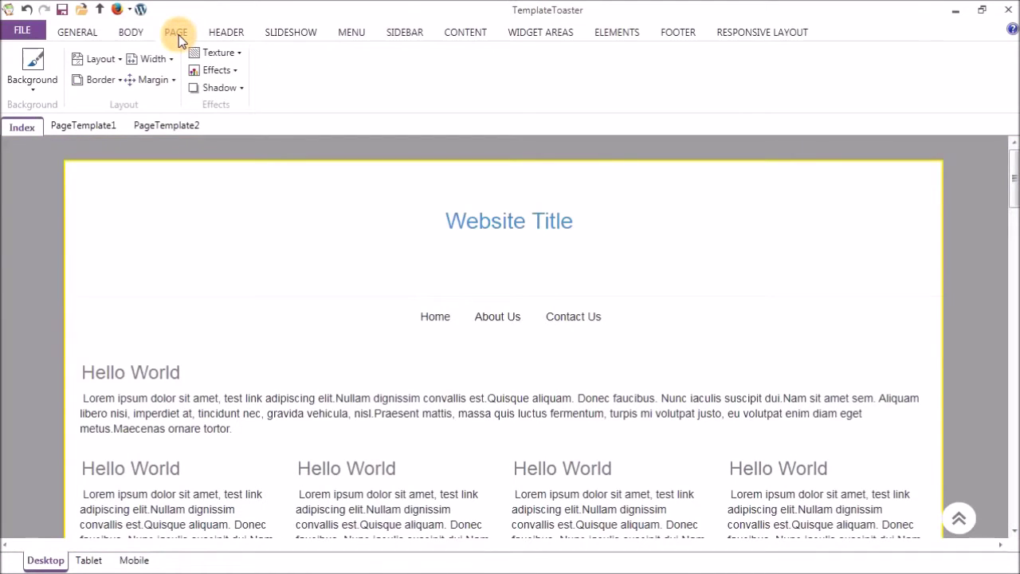
{"action": "left_click", "coordinate": [35, 77]}
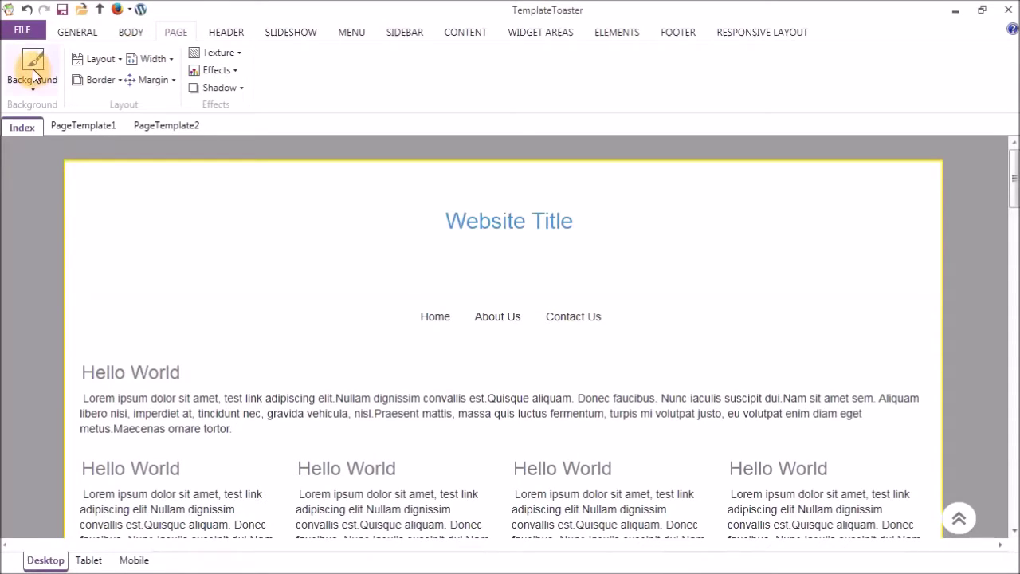
{"action": "left_click", "coordinate": [97, 58]}
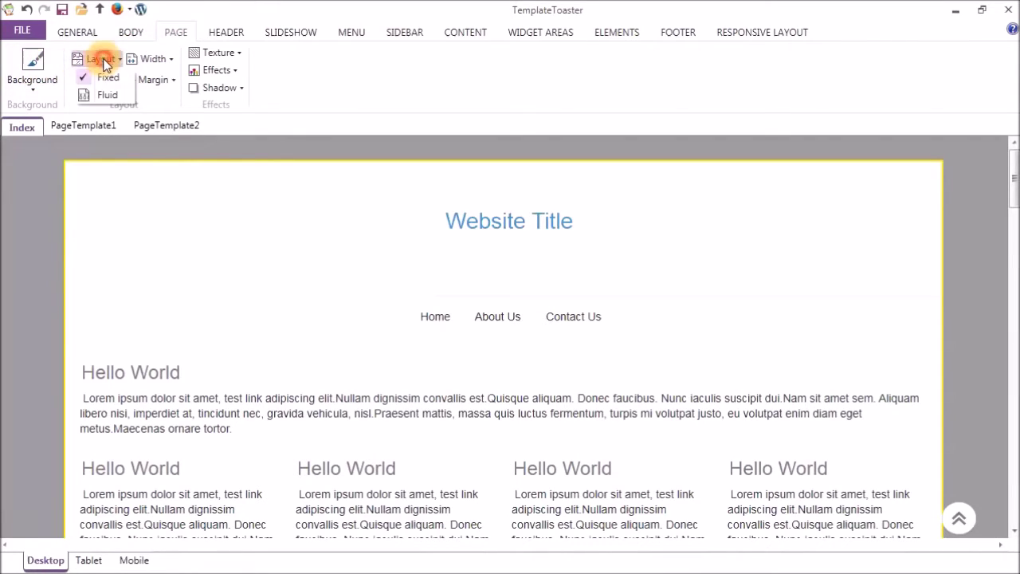
{"action": "left_click", "coordinate": [102, 60]}
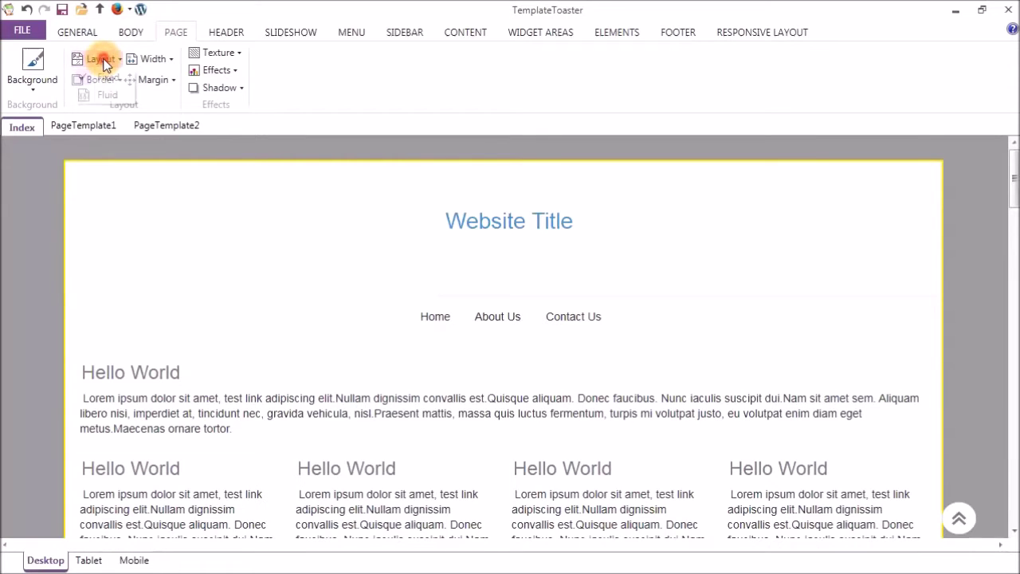
{"action": "left_click", "coordinate": [151, 60]}
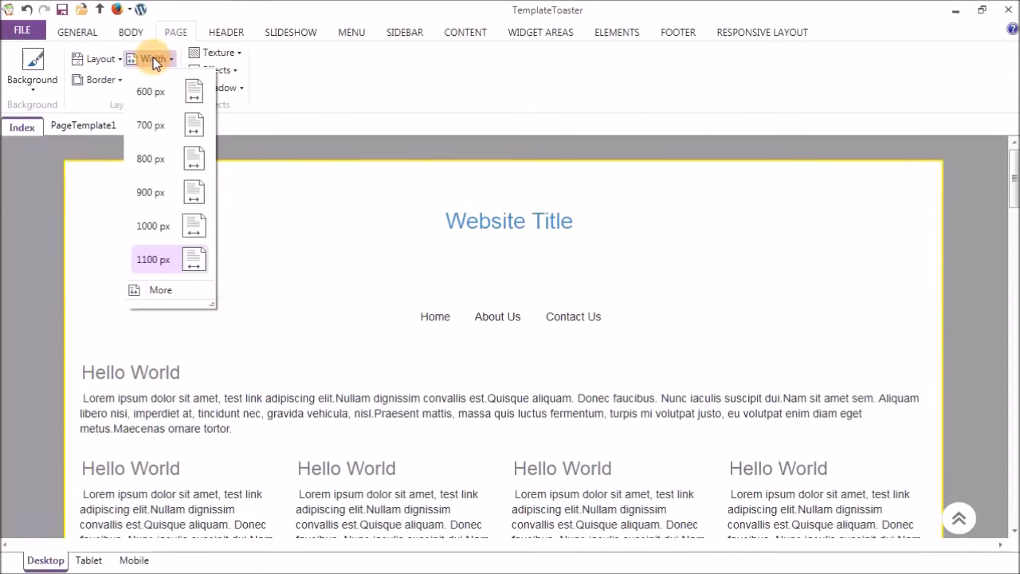
{"action": "left_click", "coordinate": [150, 61]}
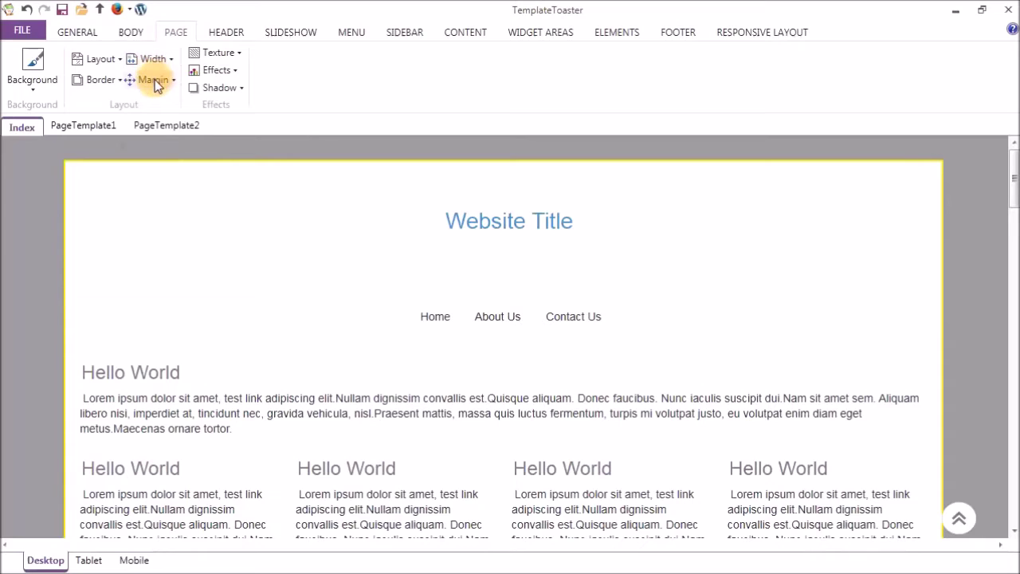
{"action": "left_click", "coordinate": [154, 82]}
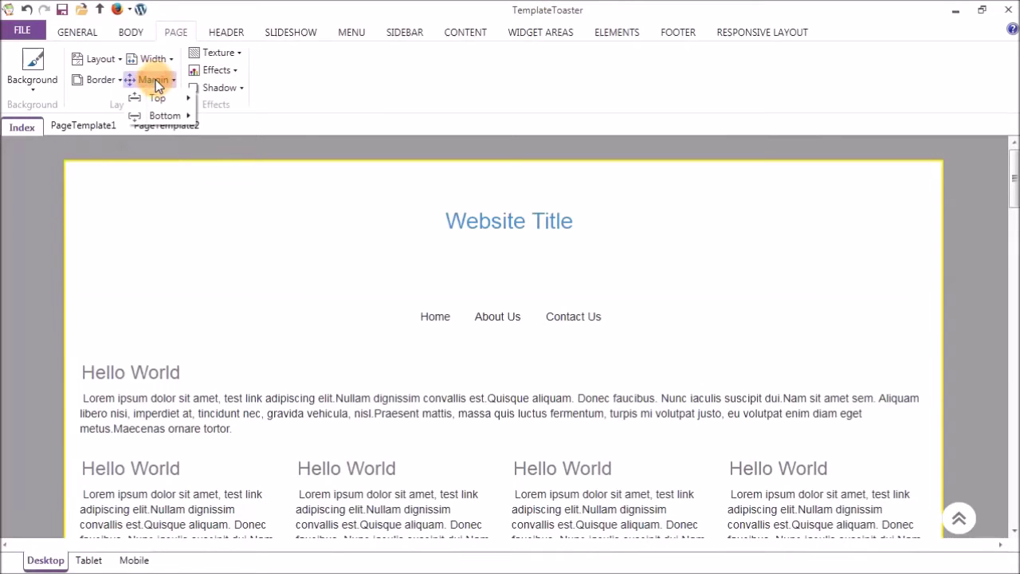
{"action": "left_click", "coordinate": [154, 79]}
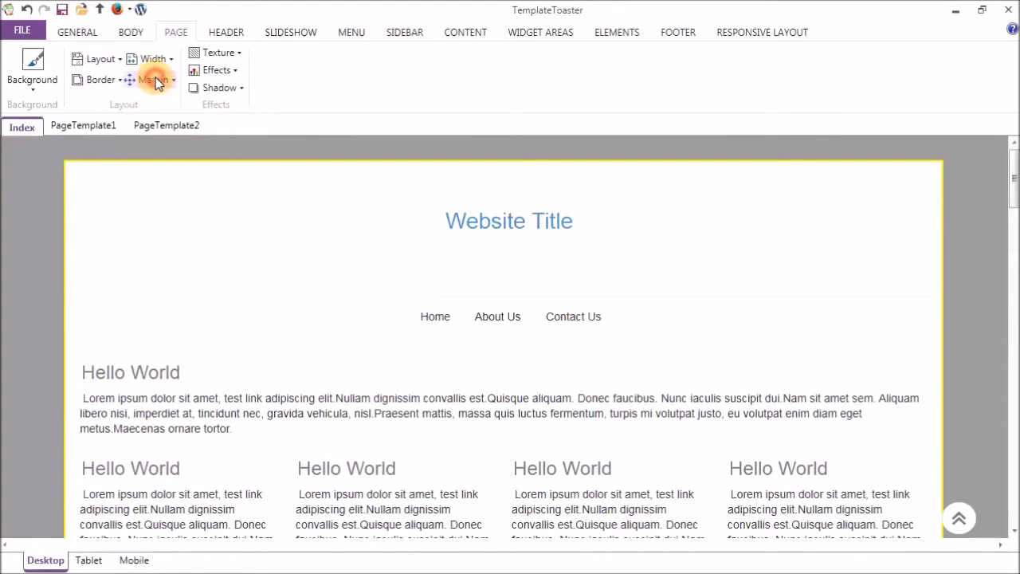
{"action": "left_click", "coordinate": [86, 81]}
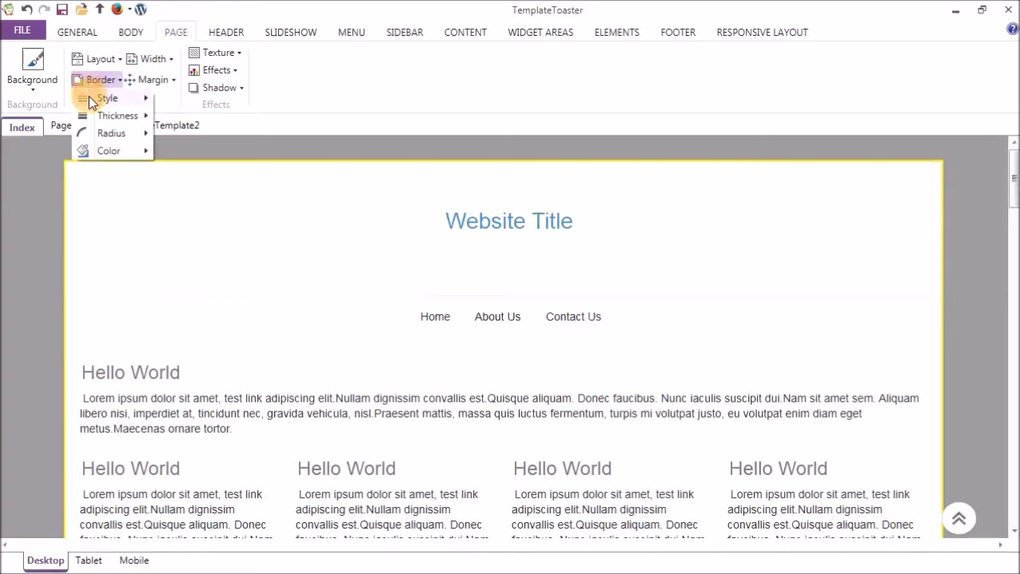
{"action": "left_click", "coordinate": [90, 100]}
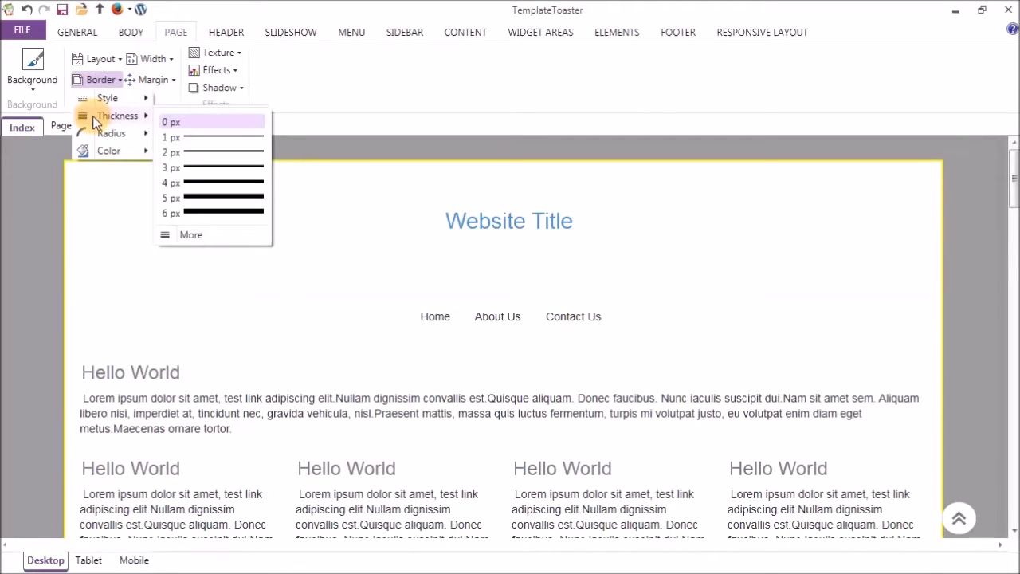
{"action": "mouse_move", "coordinate": [99, 137]}
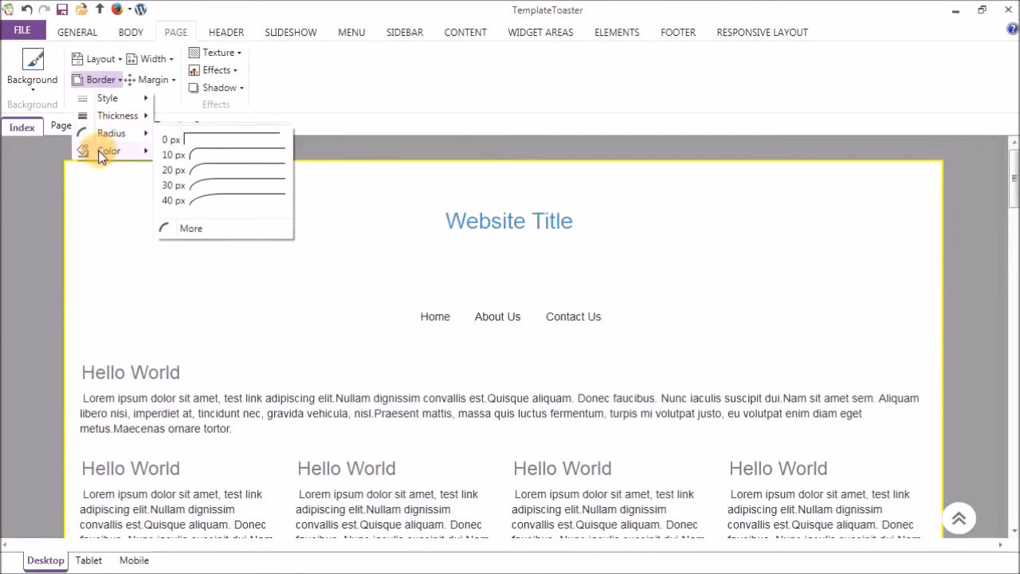
{"action": "left_click", "coordinate": [97, 81]}
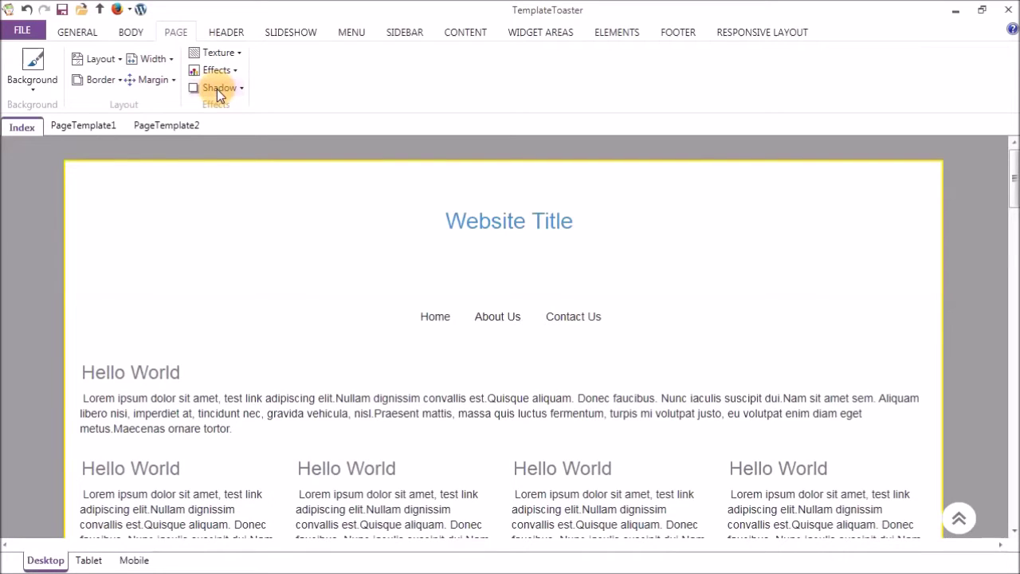
- Place the foreground photo of the dark-haired woman in a blue top looking upward in the header
{"action": "left_click", "coordinate": [222, 33]}
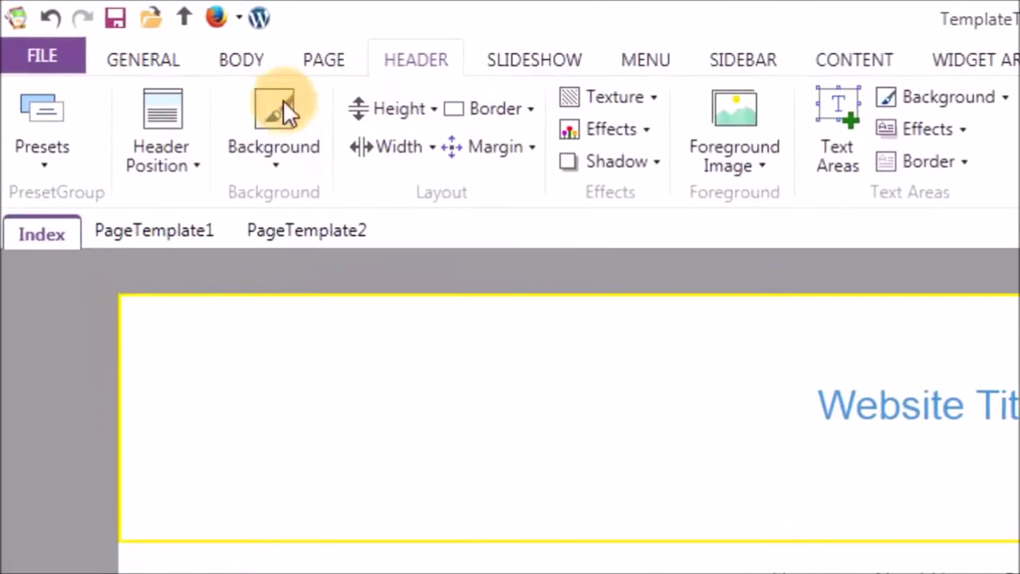
{"action": "left_click", "coordinate": [38, 128]}
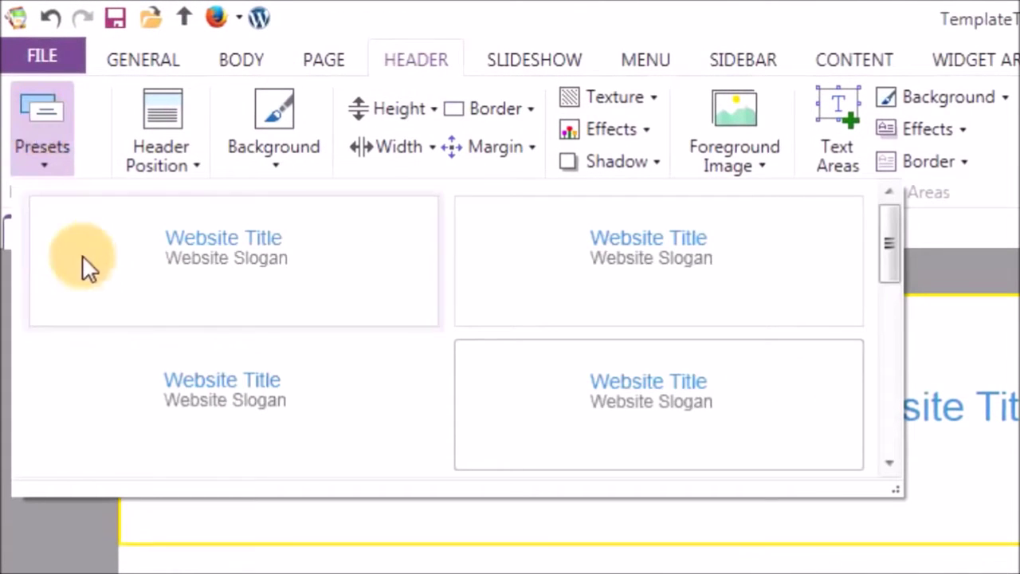
{"action": "left_click", "coordinate": [43, 152]}
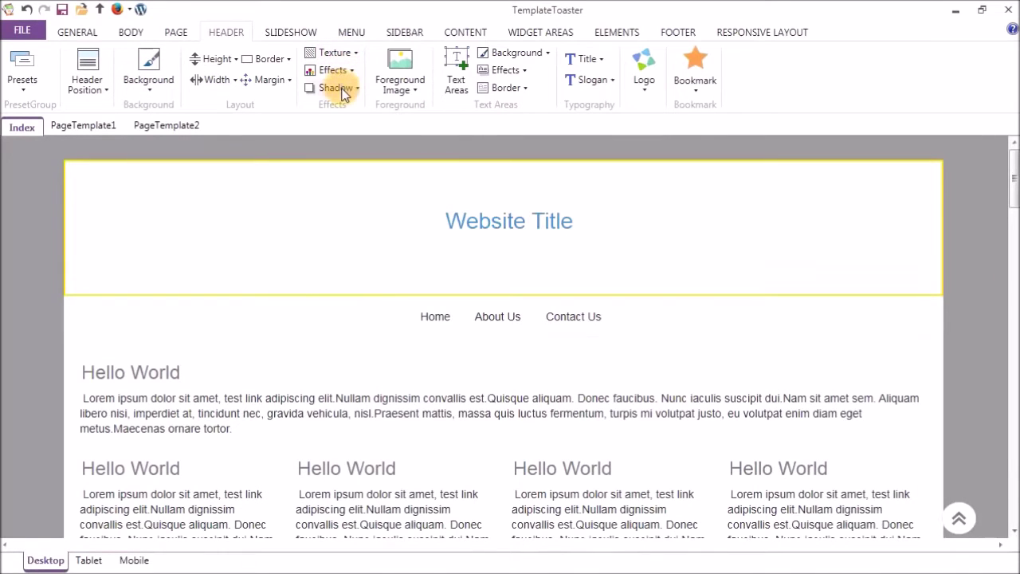
{"action": "left_click", "coordinate": [402, 90]}
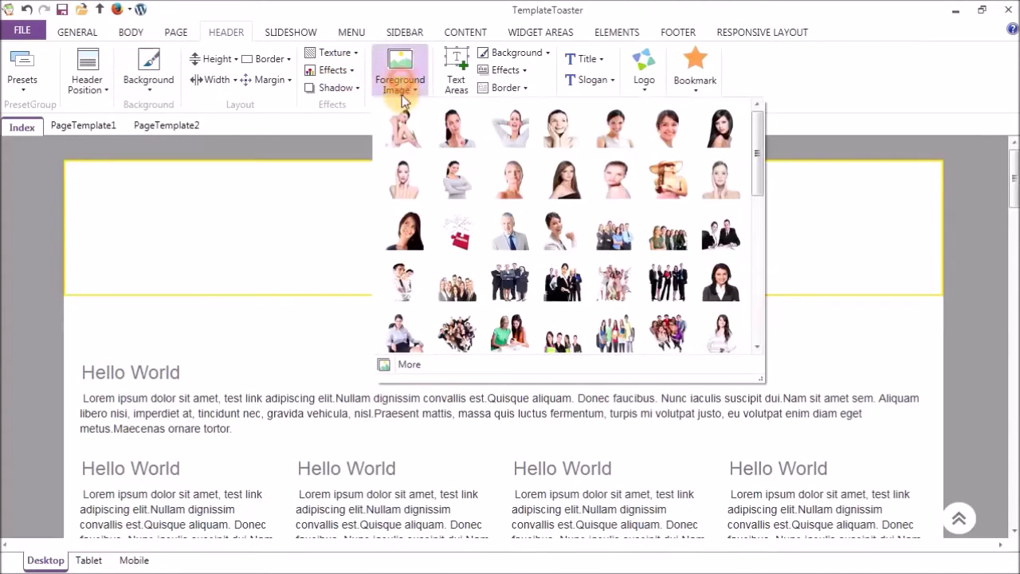
{"action": "left_click", "coordinate": [400, 241]}
- Draw a text area in the header to the right of the website title and enter TEST in it
{"action": "left_click", "coordinate": [451, 74]}
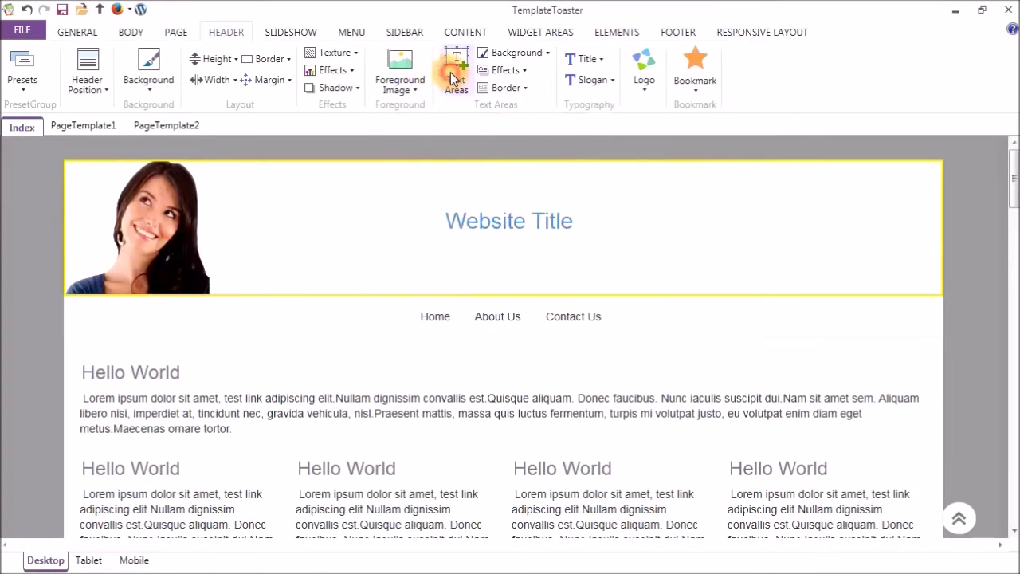
{"action": "left_click_drag", "start_coordinate": [600, 185], "coordinate": [785, 272]}
{"action": "double_click", "coordinate": [672, 217]}
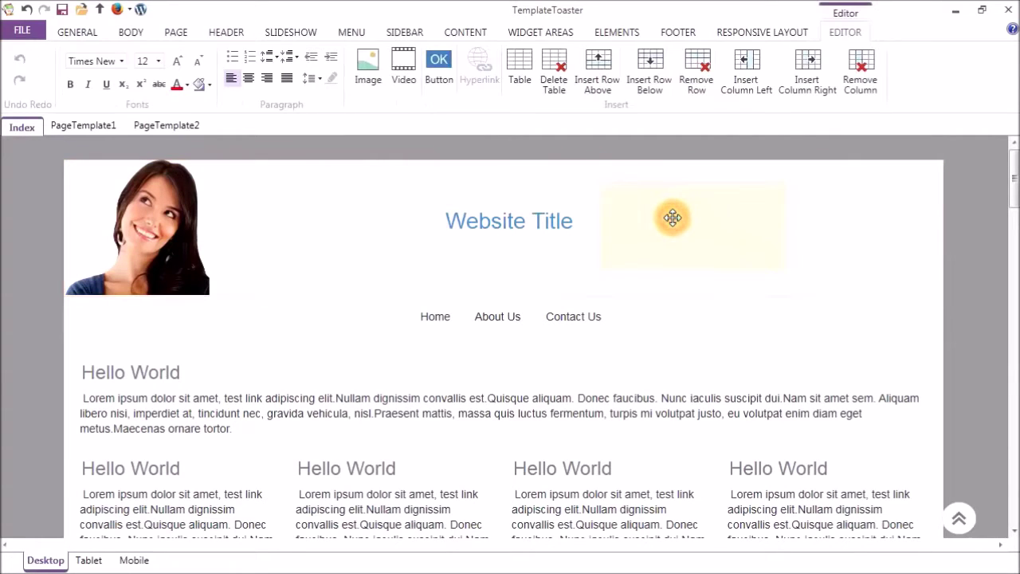
{"action": "type", "text": "TEST"}
{"action": "left_click", "coordinate": [672, 217]}
- Set the font size of the word TEST in the header text area to 22
{"action": "left_click_drag", "start_coordinate": [623, 189], "coordinate": [599, 188]}
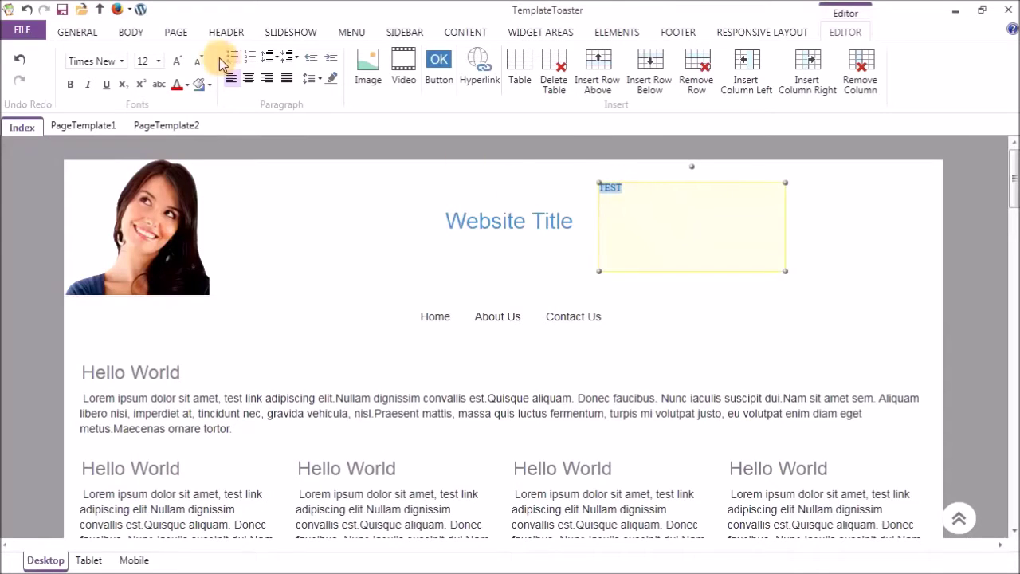
{"action": "left_click", "coordinate": [158, 61]}
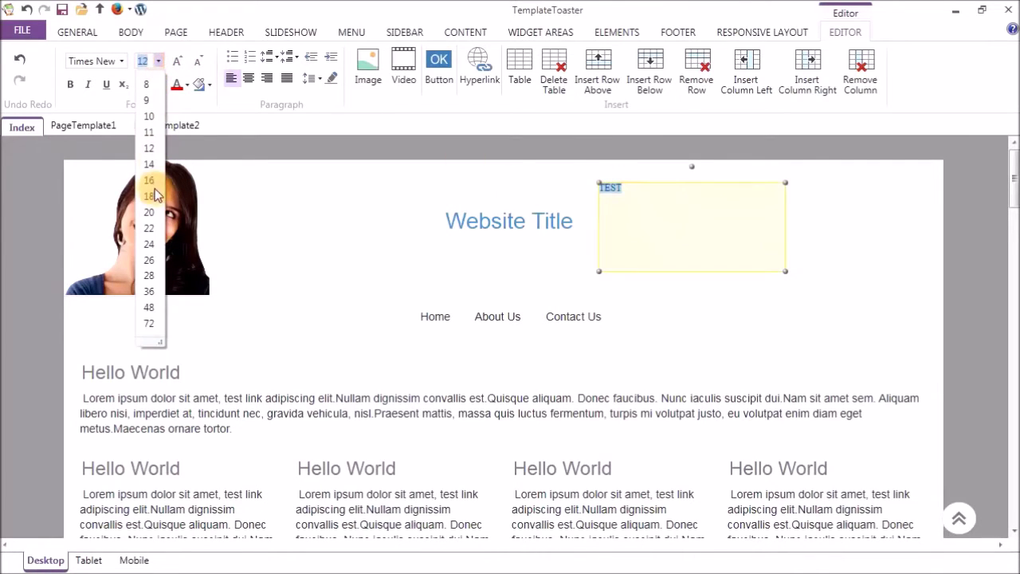
{"action": "left_click", "coordinate": [149, 228]}
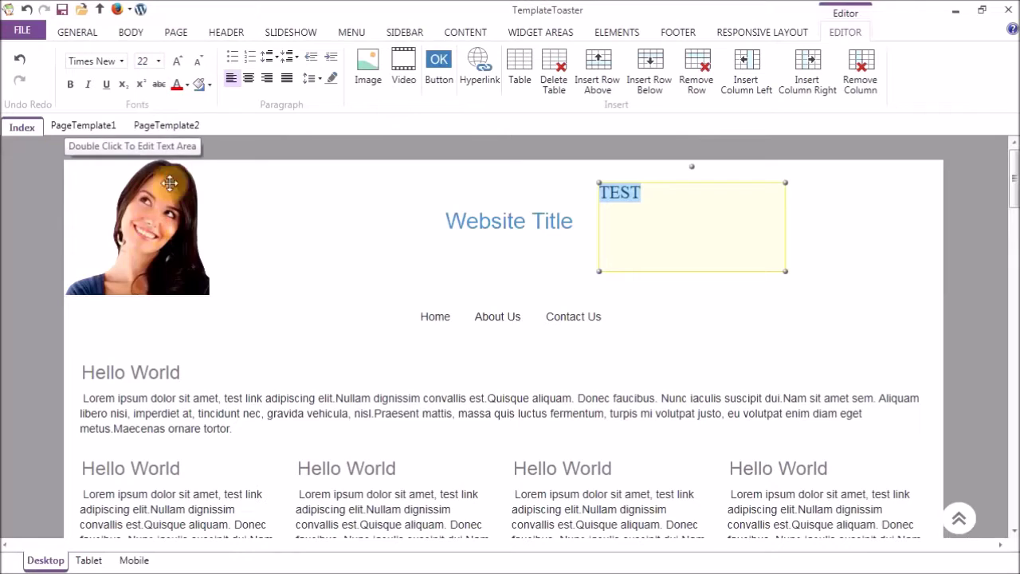
- Enable the website slogan in the header, examining the typography and heading type options for the title and slogan
{"action": "left_click", "coordinate": [229, 34]}
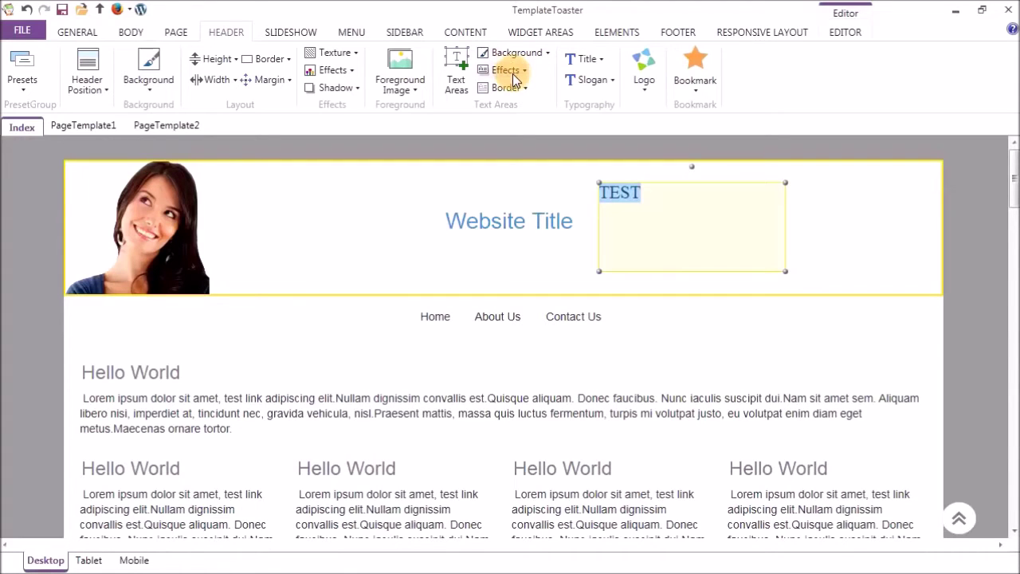
{"action": "left_click", "coordinate": [594, 62]}
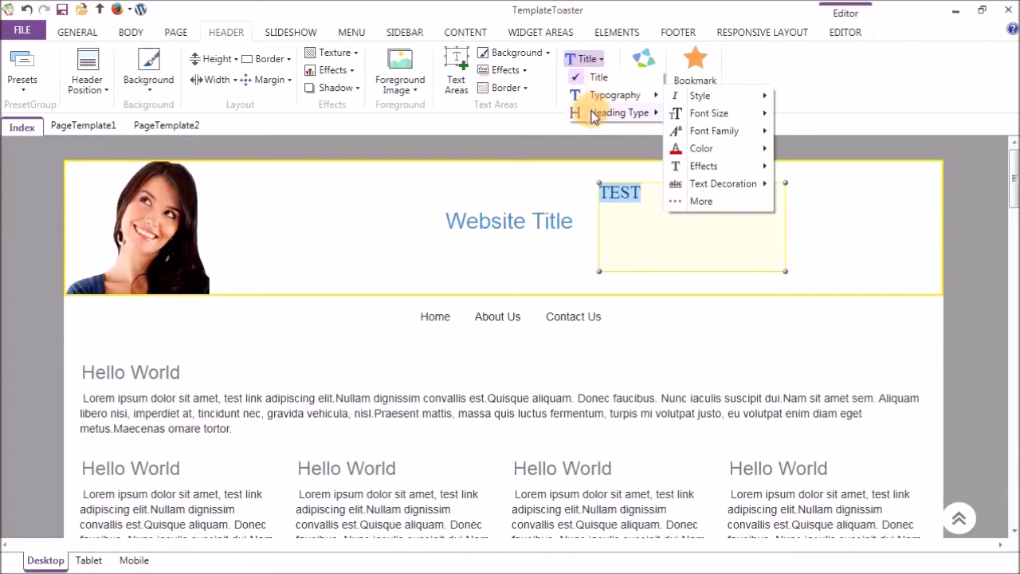
{"action": "mouse_move", "coordinate": [594, 116]}
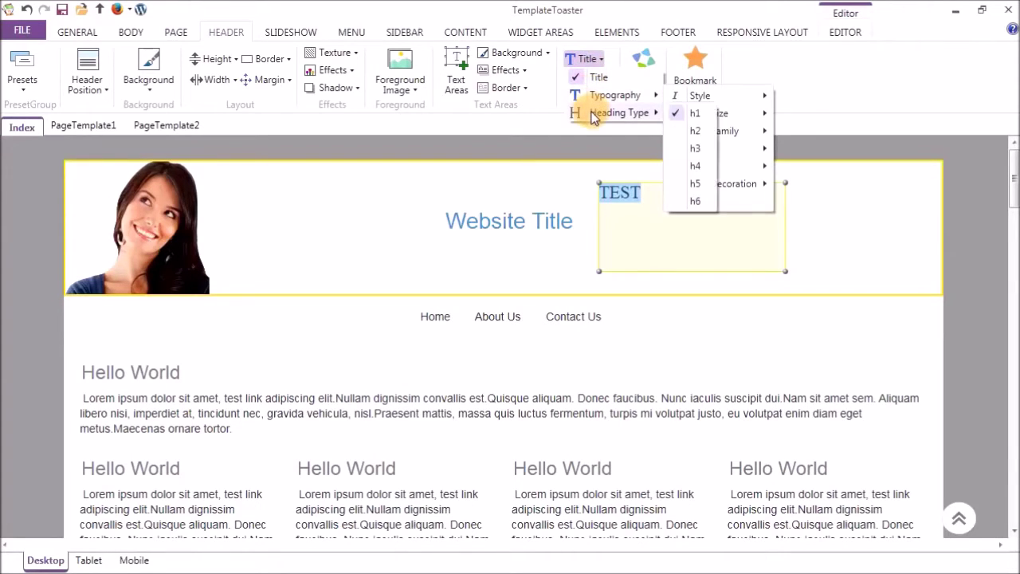
{"action": "left_click", "coordinate": [594, 64]}
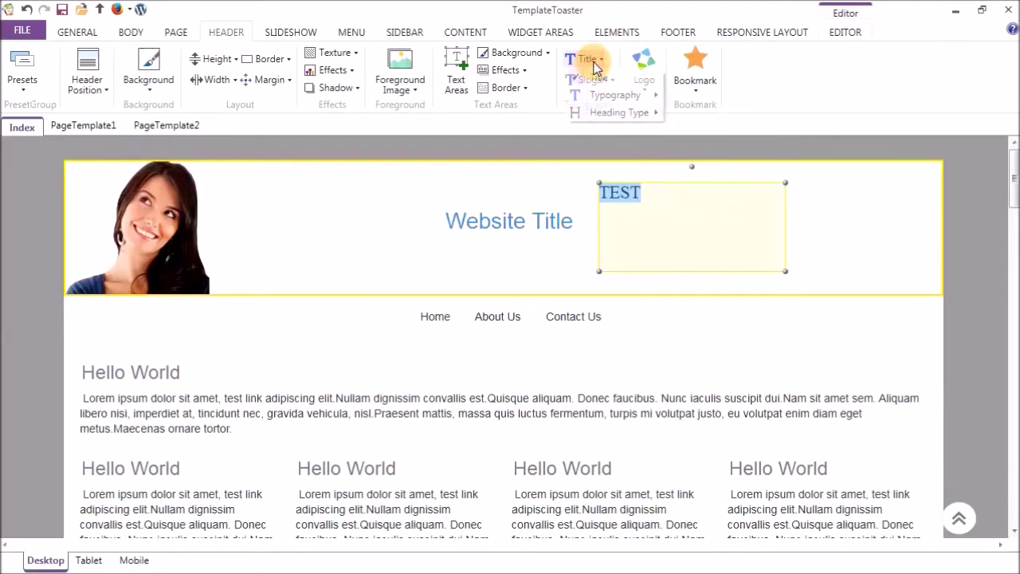
{"action": "left_click", "coordinate": [594, 81]}
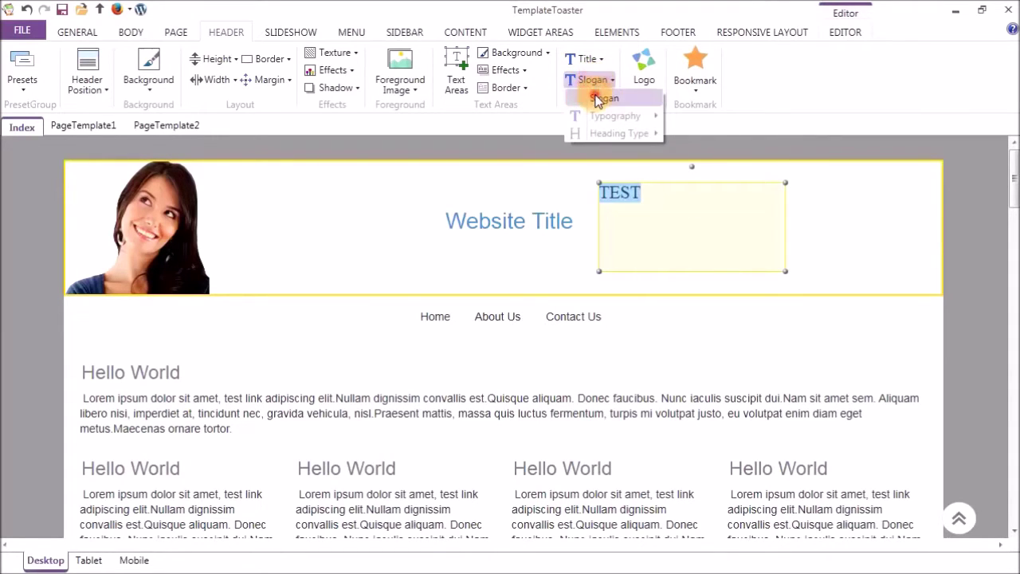
{"action": "left_click", "coordinate": [602, 97]}
{"action": "left_click", "coordinate": [595, 80]}
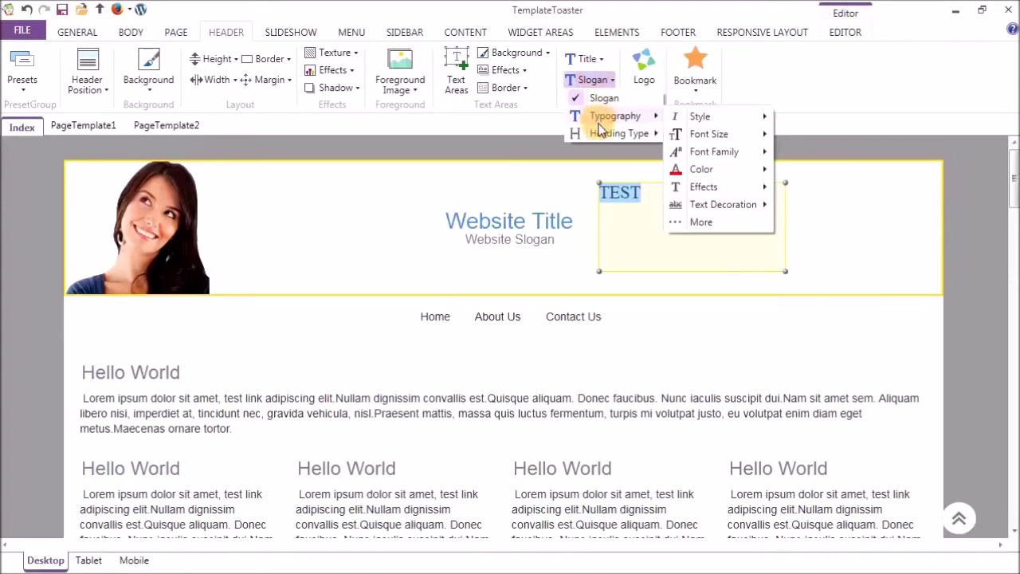
{"action": "left_click", "coordinate": [598, 79]}
- Examine the gallery of logos offered for the header
{"action": "left_click", "coordinate": [643, 69]}
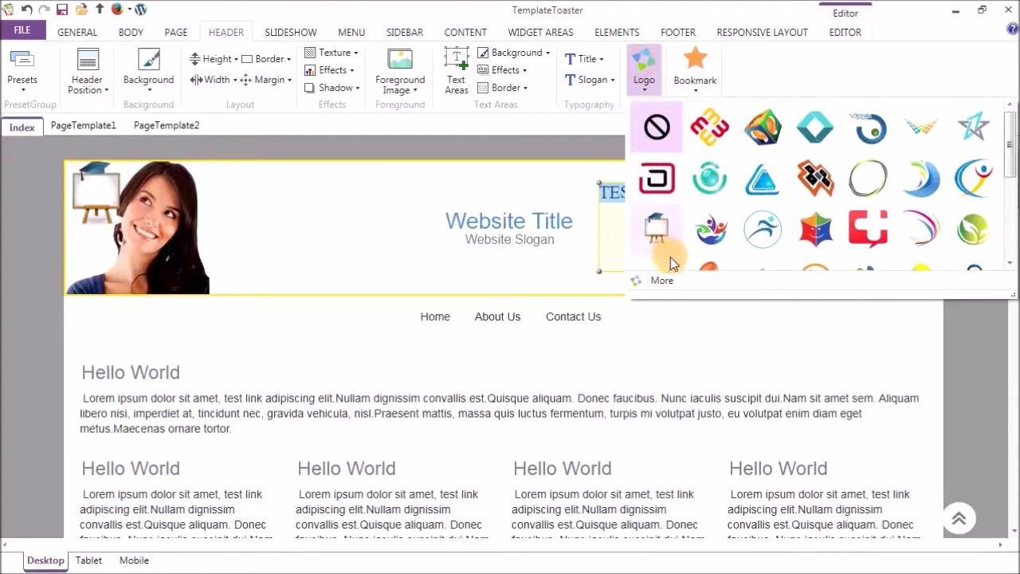
{"action": "scroll", "coordinate": [672, 256], "scroll_direction": "down", "scroll_amount": 3}
{"action": "scroll", "coordinate": [647, 96], "scroll_direction": "up", "scroll_amount": 3}
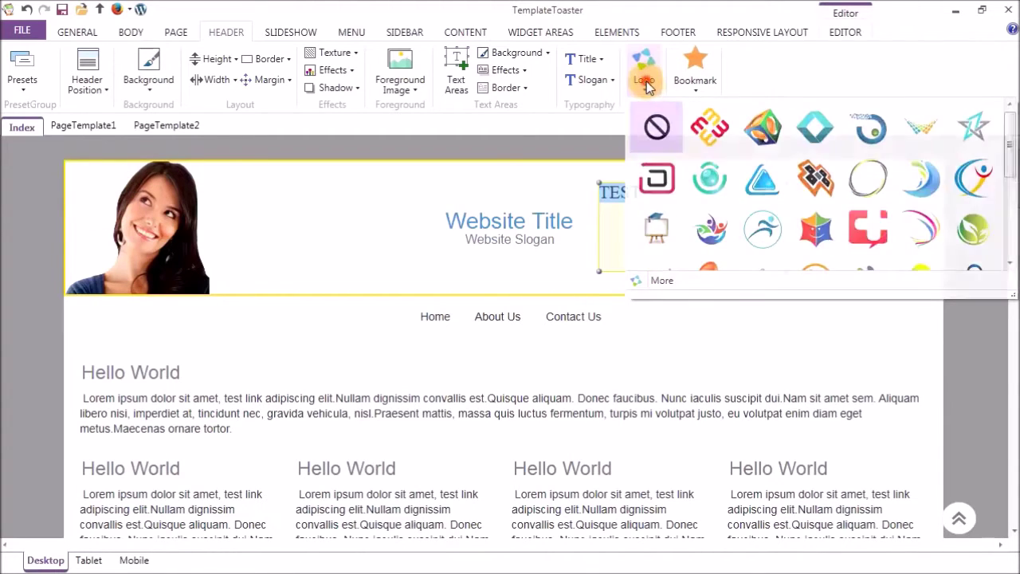
{"action": "left_click", "coordinate": [646, 75]}
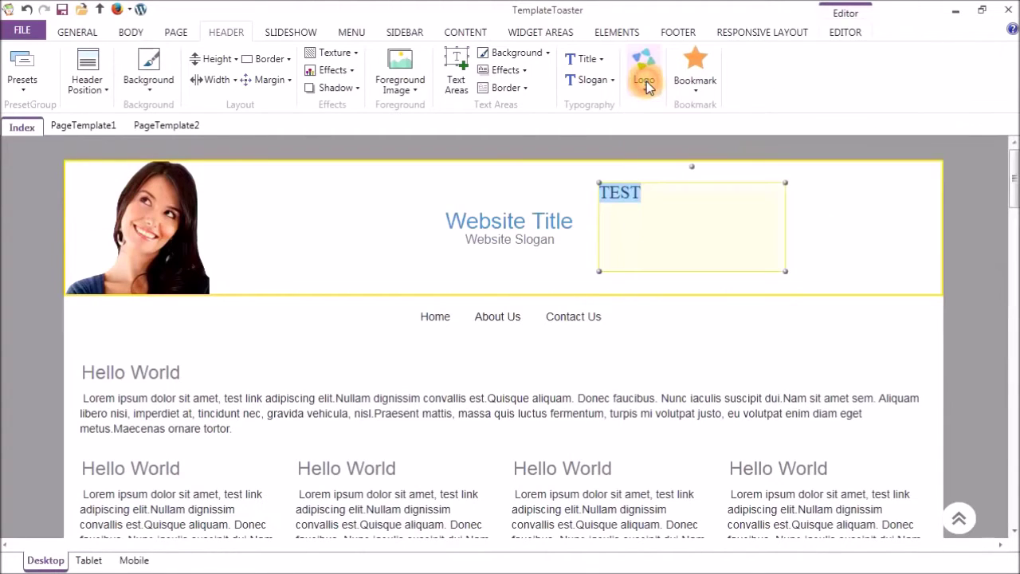
- Enable the slide show and examine the transition effects offered for its slides
{"action": "left_click", "coordinate": [308, 34]}
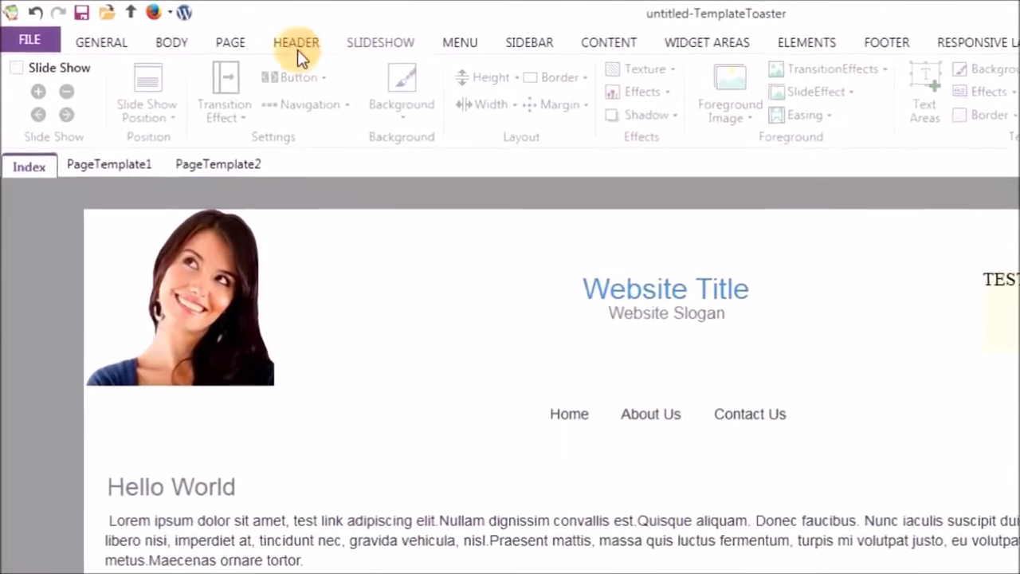
{"action": "left_click", "coordinate": [17, 69]}
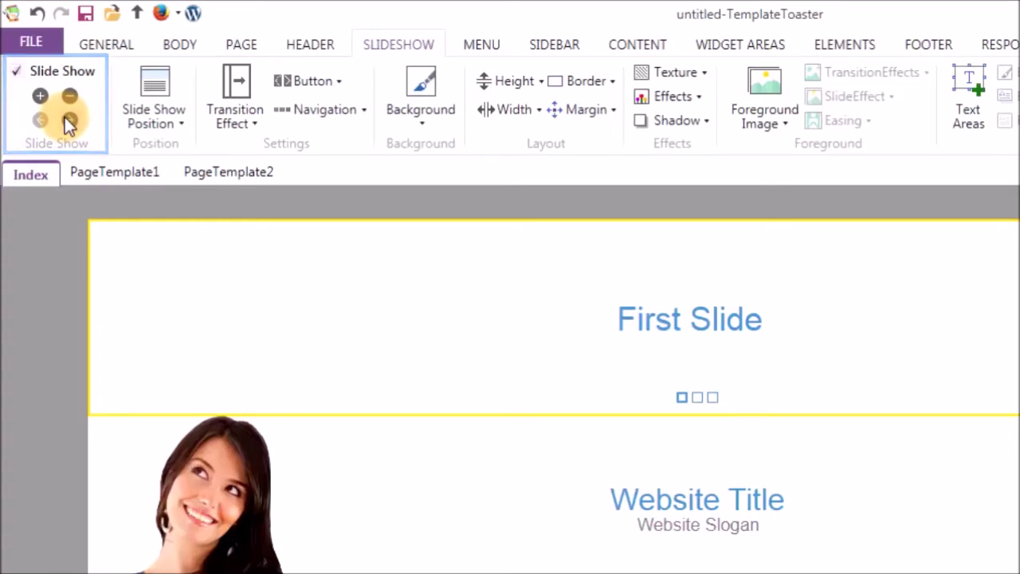
{"action": "left_click", "coordinate": [223, 96]}
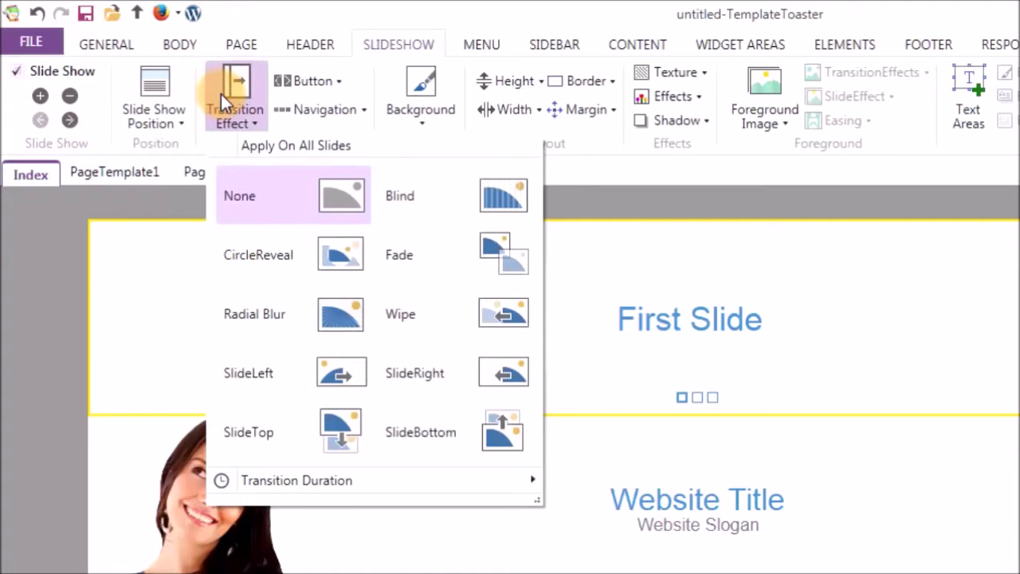
{"action": "left_click", "coordinate": [221, 95]}
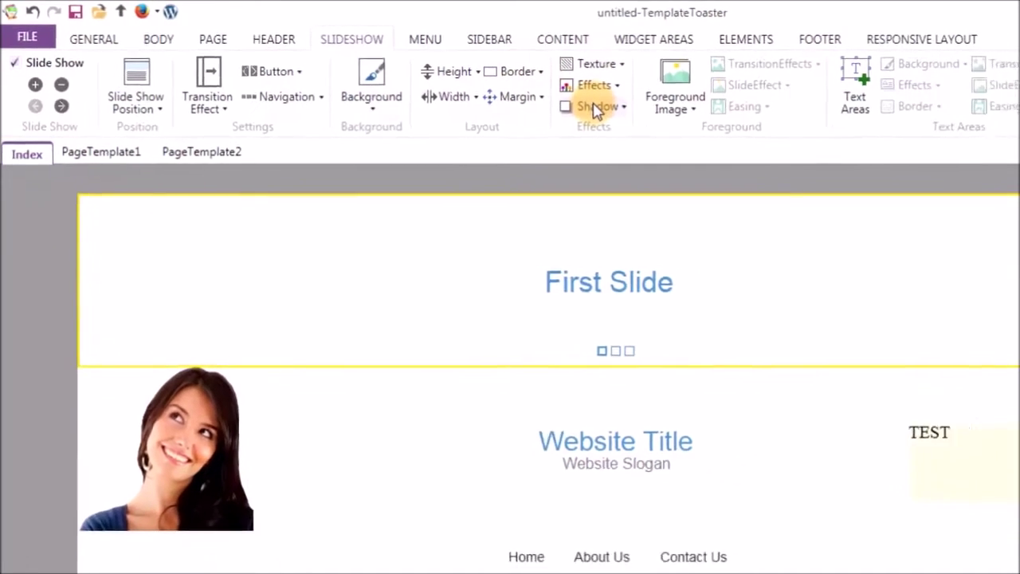
- Add the foreground photo of the standing woman with crossed arms to the first slide and select it
{"action": "left_click", "coordinate": [672, 89]}
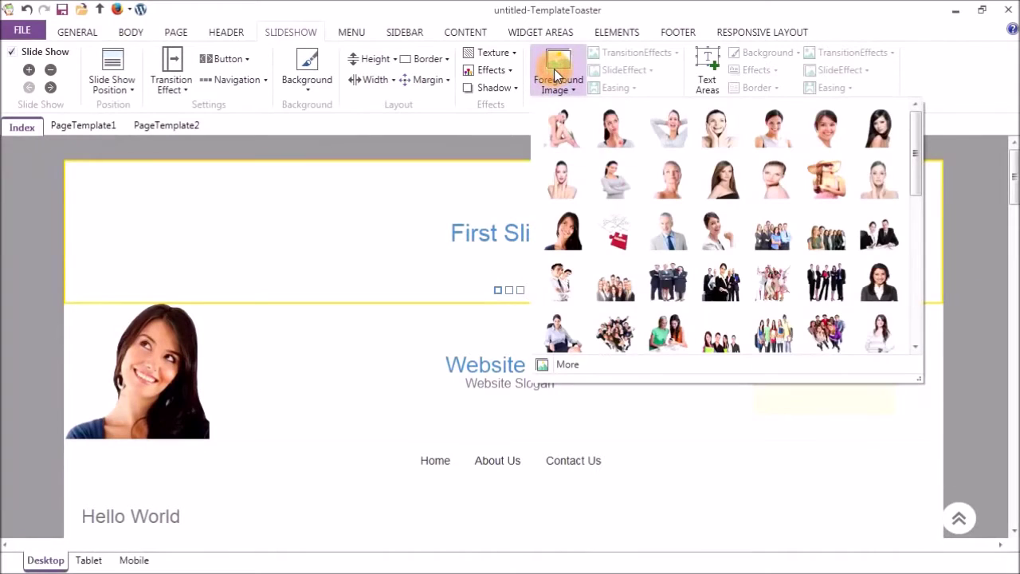
{"action": "left_click", "coordinate": [614, 178]}
{"action": "left_click", "coordinate": [101, 240]}
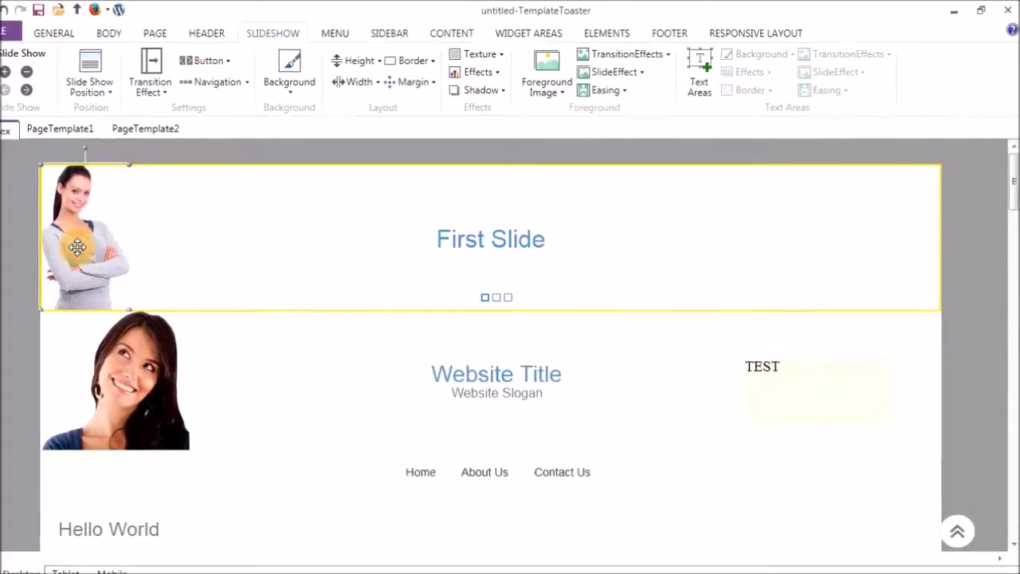
- Apply the Fade transition effect to the slide's foreground photo and examine its slide effect and easing options
{"action": "left_click", "coordinate": [604, 54]}
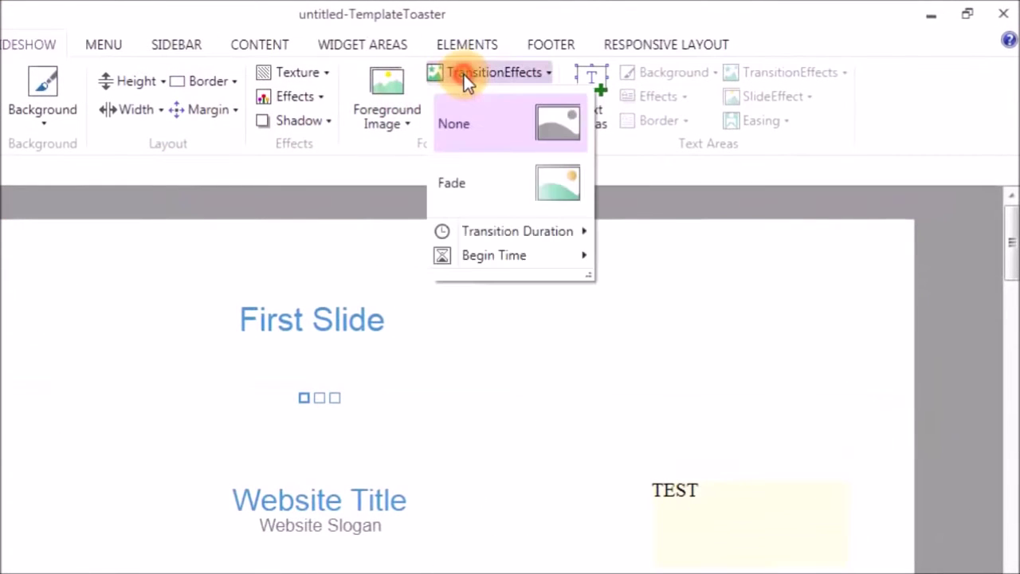
{"action": "left_click", "coordinate": [472, 183]}
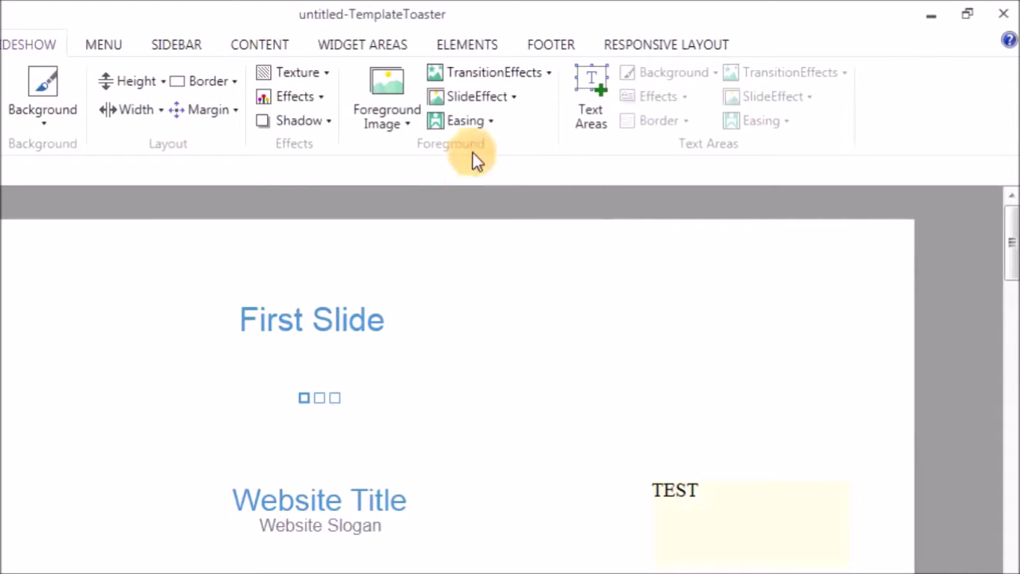
{"action": "left_click", "coordinate": [475, 96]}
{"action": "left_click", "coordinate": [474, 96]}
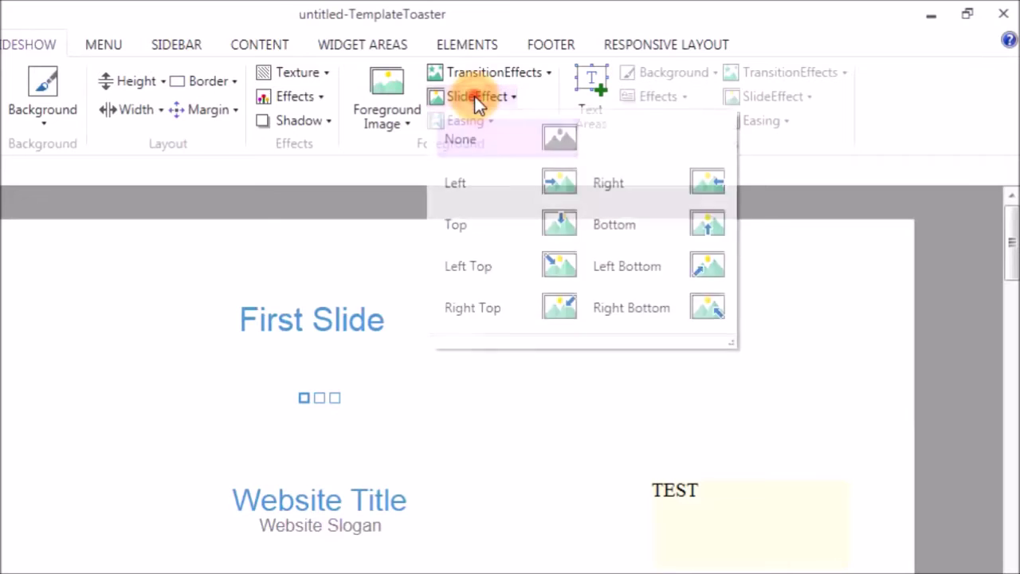
{"action": "left_click", "coordinate": [477, 121]}
{"action": "left_click", "coordinate": [476, 121]}
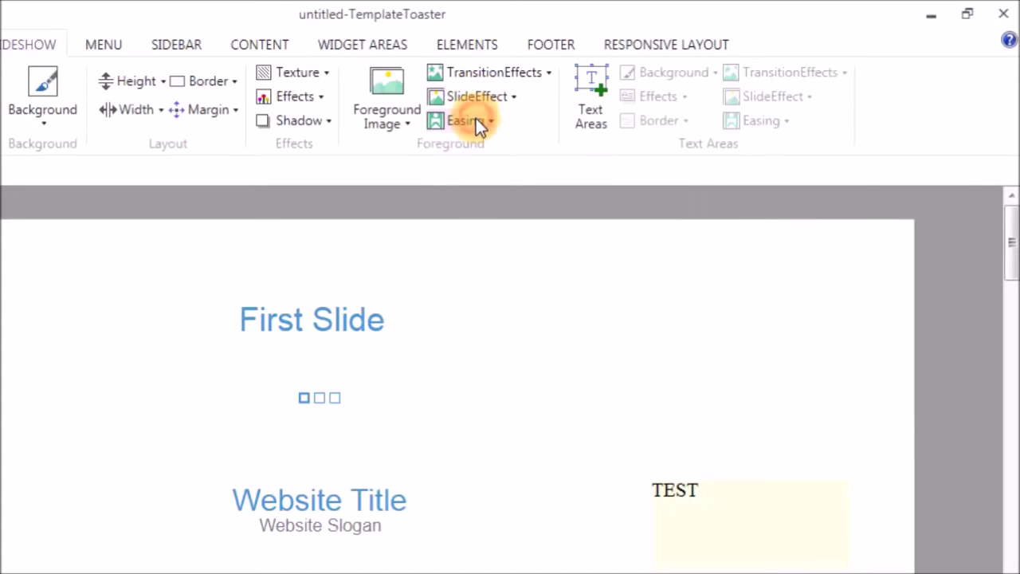
- Draw a text area to the right of the First Slide title, and turn off the slide show
{"action": "left_click", "coordinate": [588, 89]}
{"action": "left_click_drag", "start_coordinate": [568, 254], "coordinate": [759, 358]}
{"action": "left_click", "coordinate": [684, 326]}
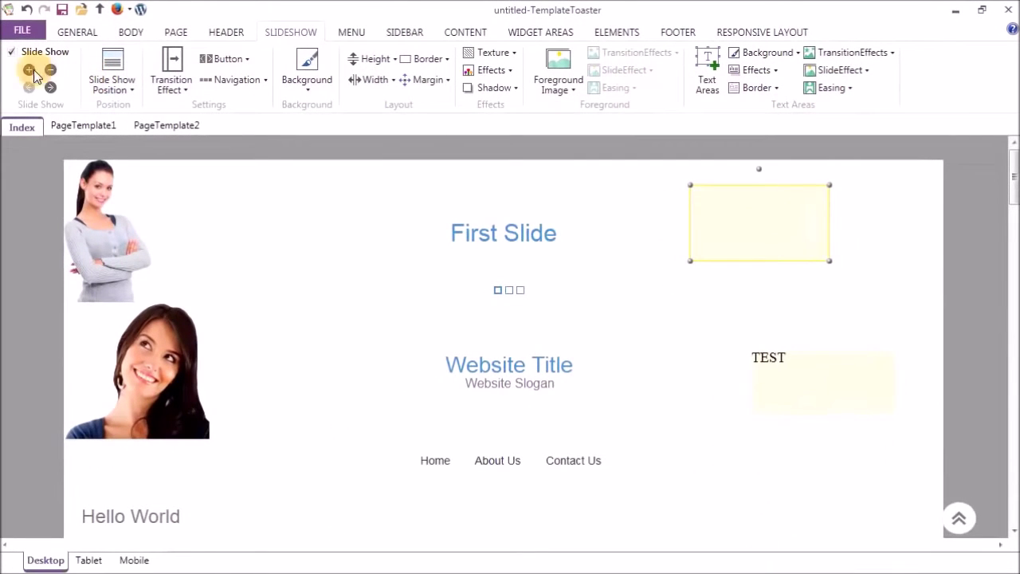
{"action": "left_click", "coordinate": [10, 54]}
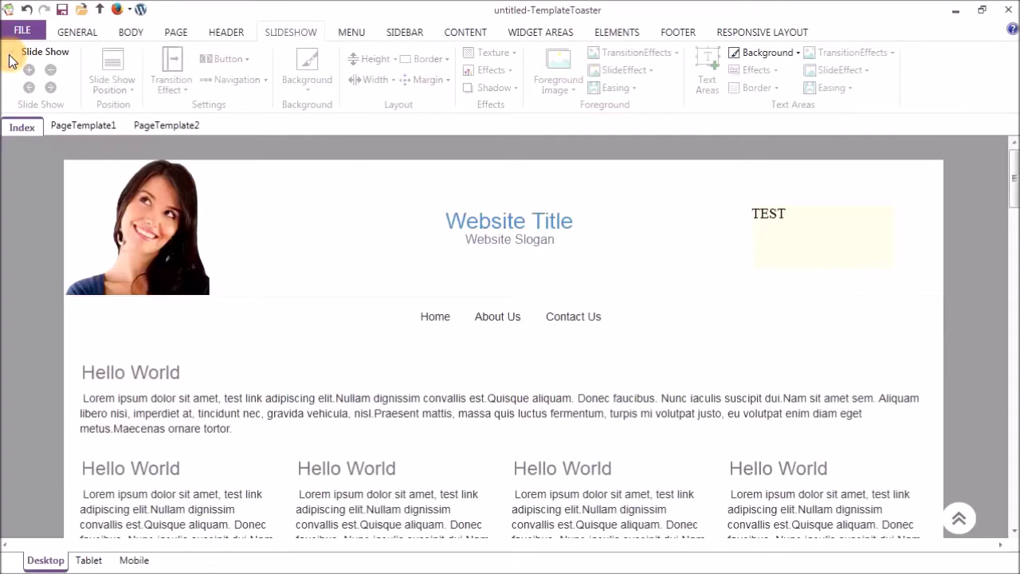
- Examine the preset designs and the logo gallery offered for the menu
{"action": "left_click", "coordinate": [352, 37]}
{"action": "left_click", "coordinate": [351, 36]}
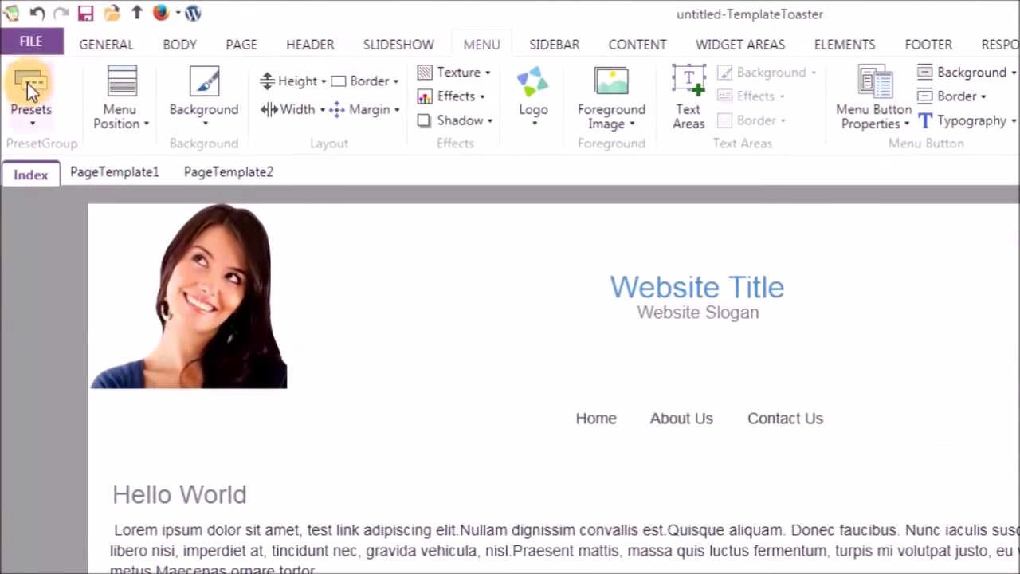
{"action": "left_click", "coordinate": [21, 64]}
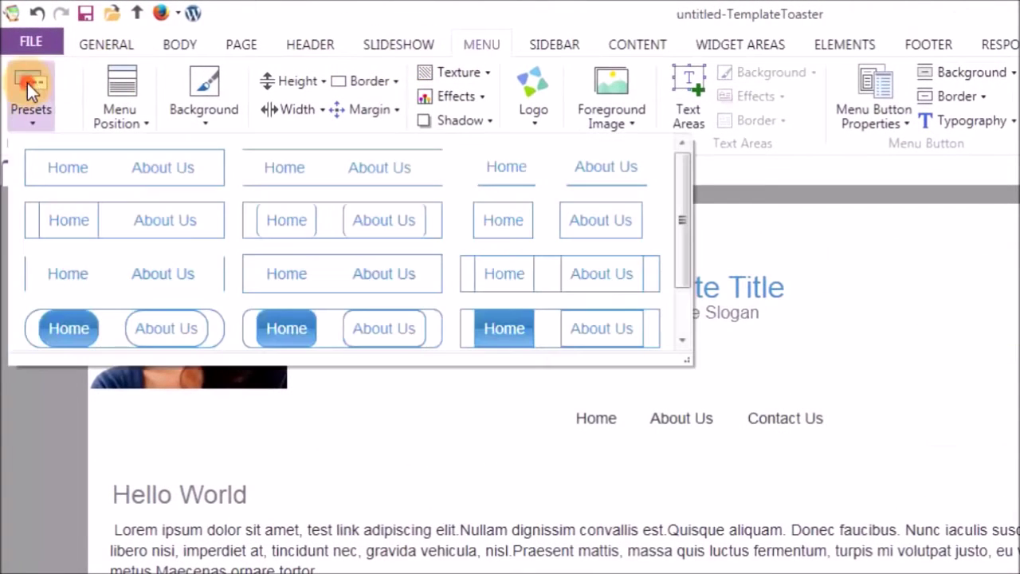
{"action": "left_click", "coordinate": [27, 83]}
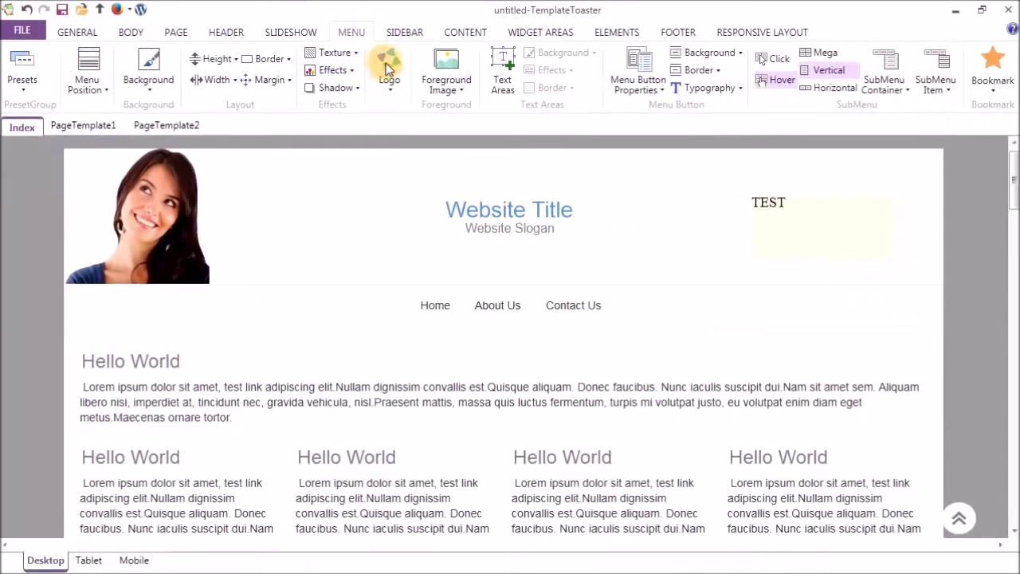
{"action": "left_click", "coordinate": [418, 74]}
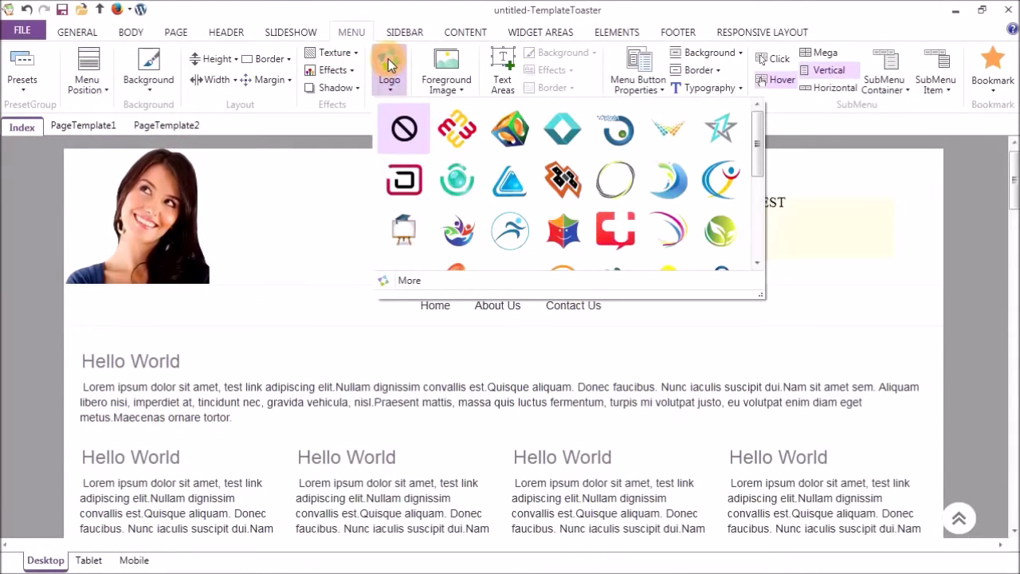
{"action": "left_click", "coordinate": [389, 65]}
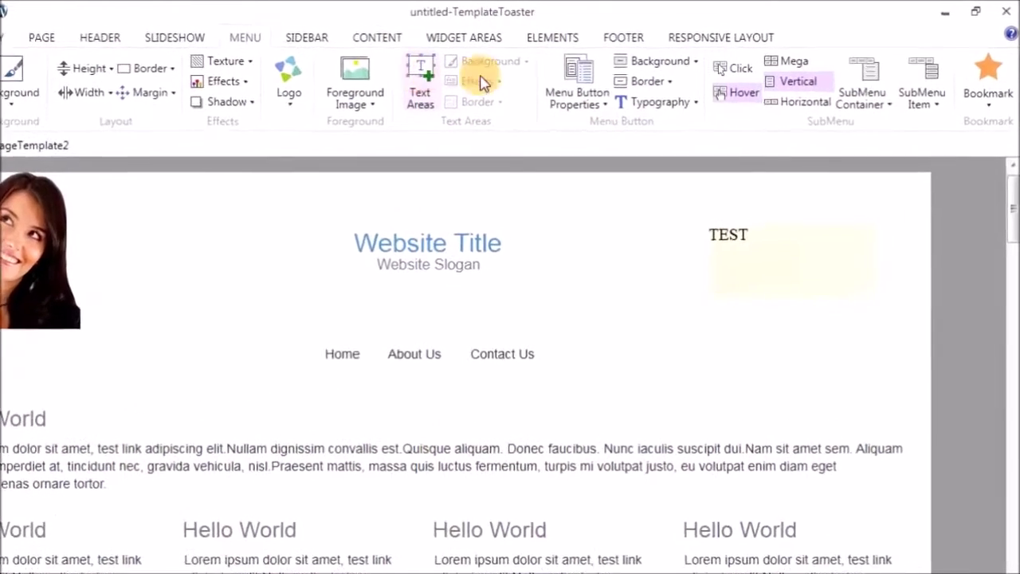
- Set the horizontal alignment of the menu buttons to Center
{"action": "left_click", "coordinate": [637, 68]}
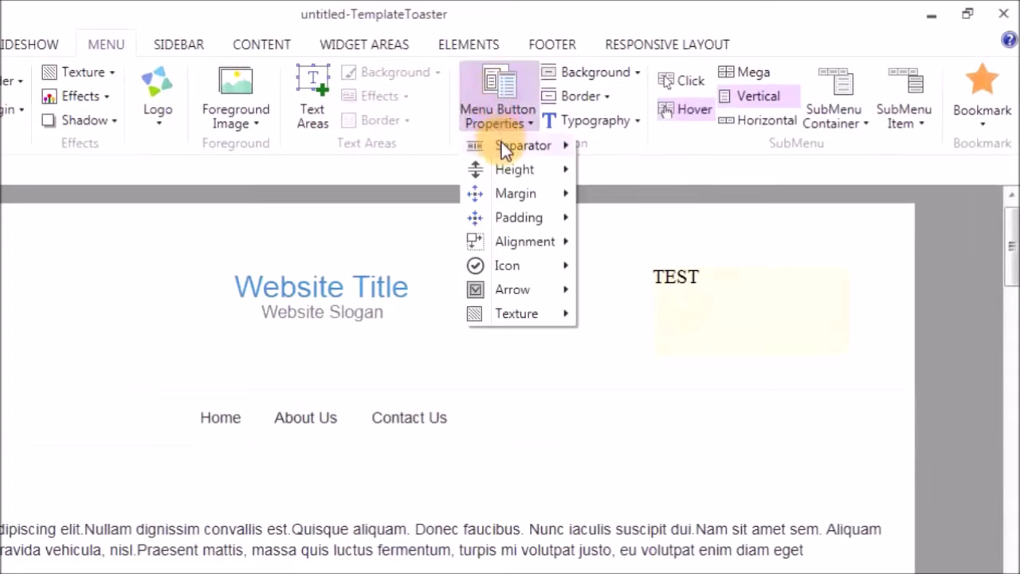
{"action": "mouse_move", "coordinate": [502, 169]}
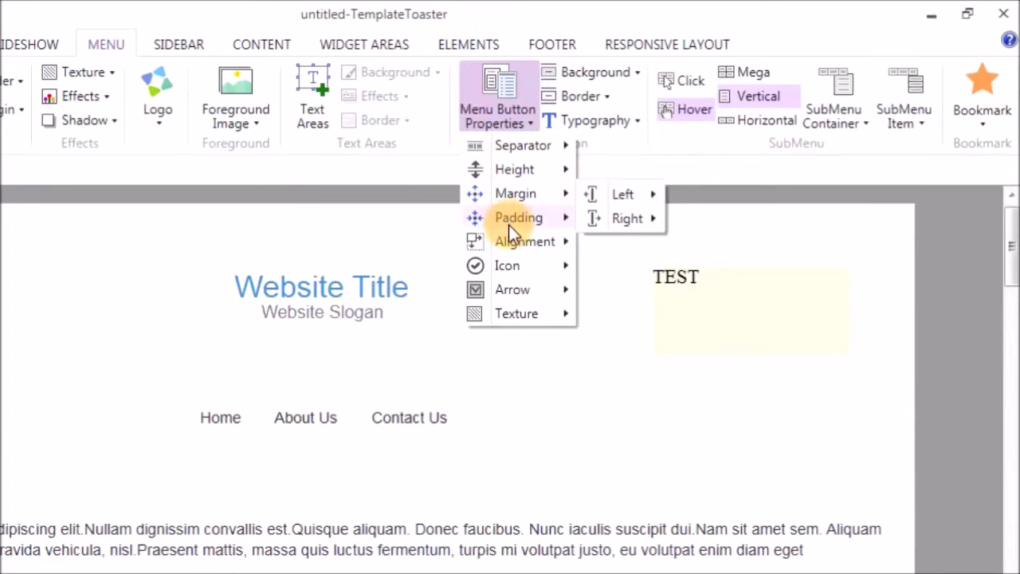
{"action": "mouse_move", "coordinate": [510, 241]}
{"action": "mouse_move", "coordinate": [638, 246]}
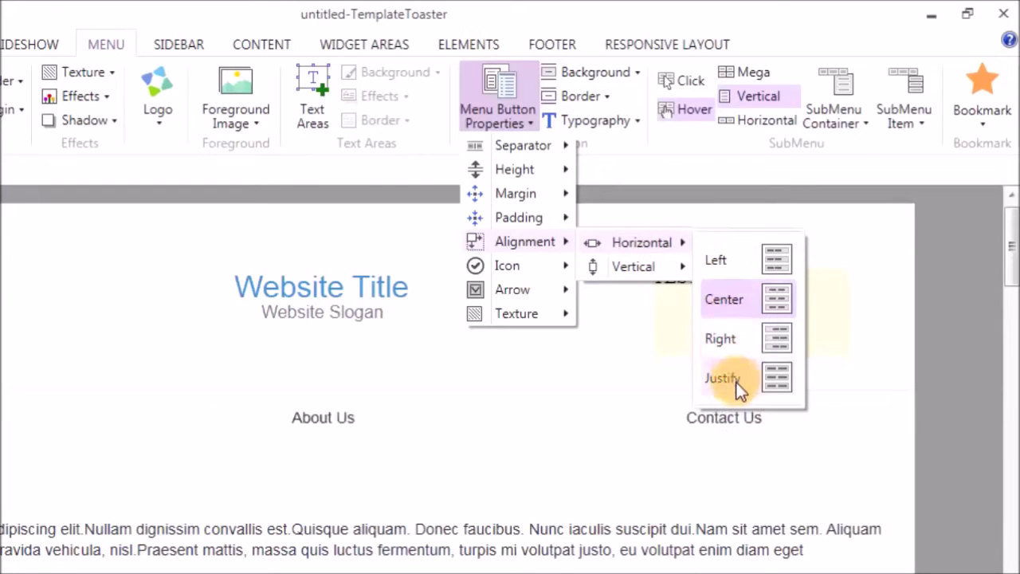
{"action": "left_click", "coordinate": [728, 298]}
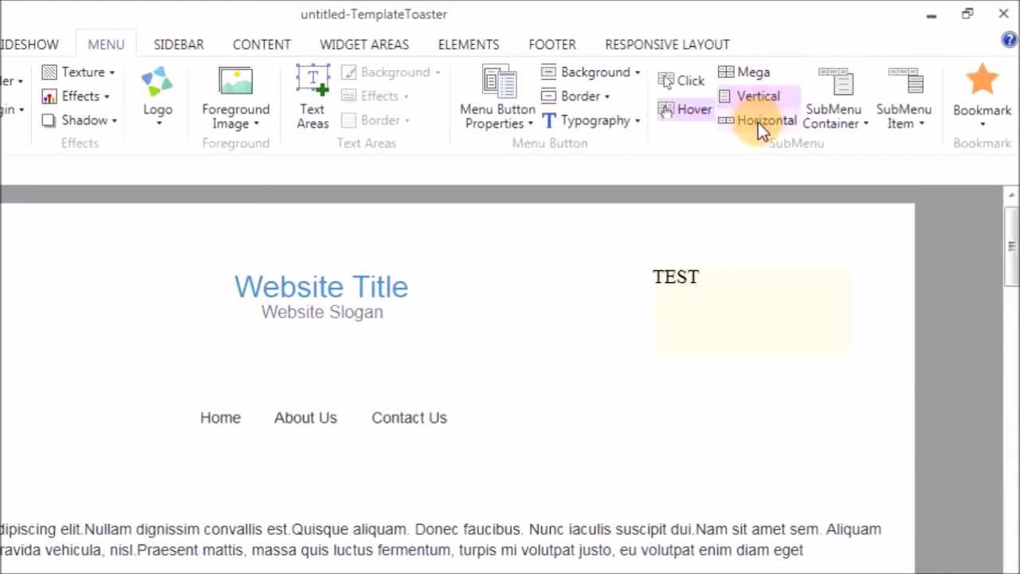
- Examine the styling options offered for the submenu container and the submenu items
{"action": "left_click", "coordinate": [833, 108]}
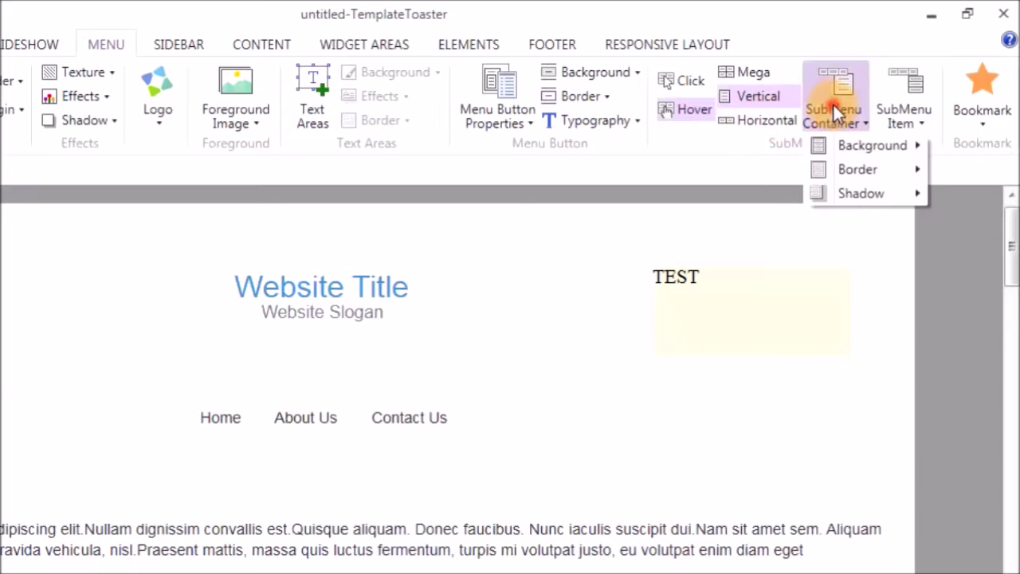
{"action": "left_click", "coordinate": [898, 97]}
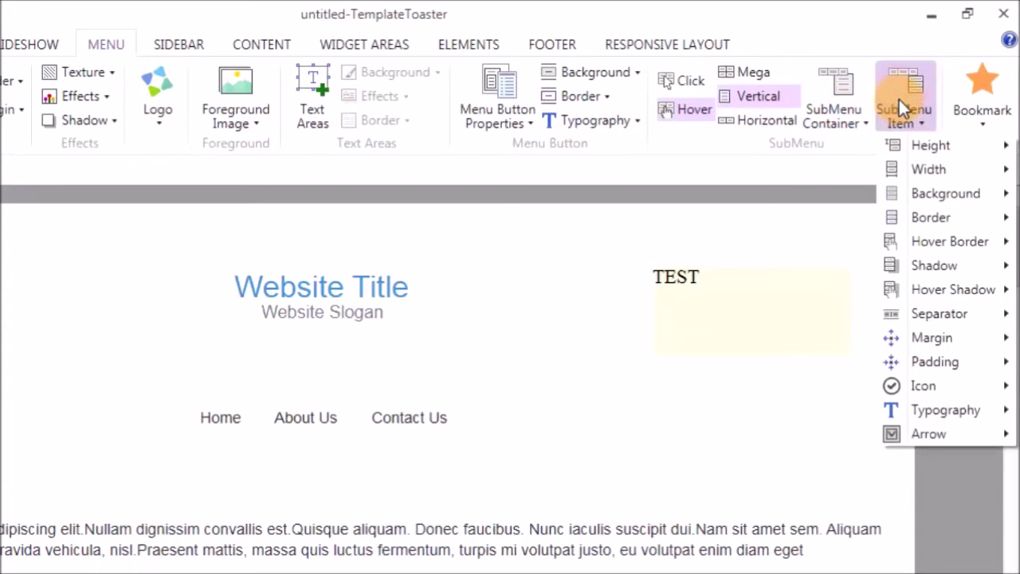
{"action": "left_click", "coordinate": [898, 97]}
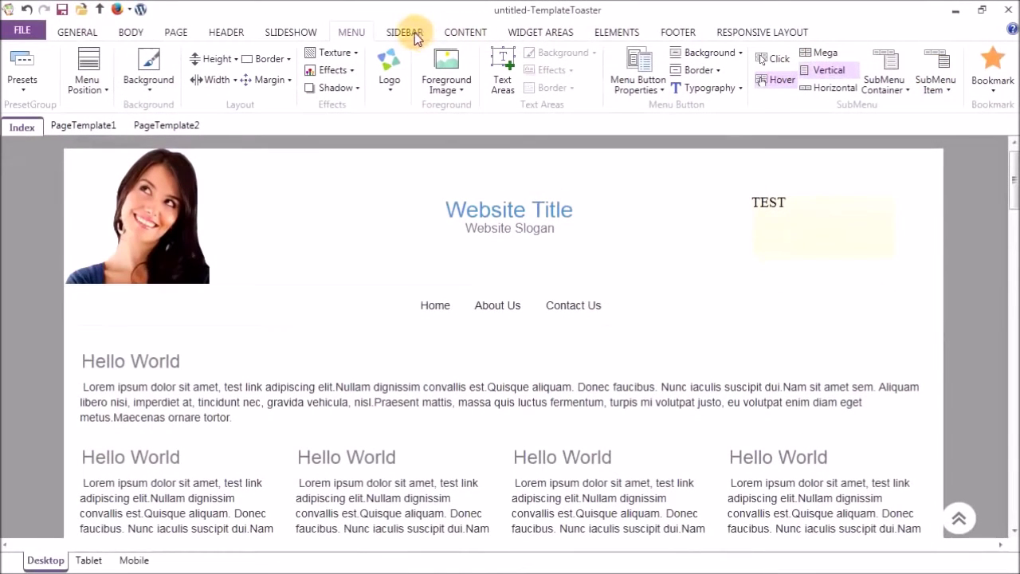
- Add a single sidebar to the page using the Left Sidebar layout
{"action": "left_click", "coordinate": [414, 32]}
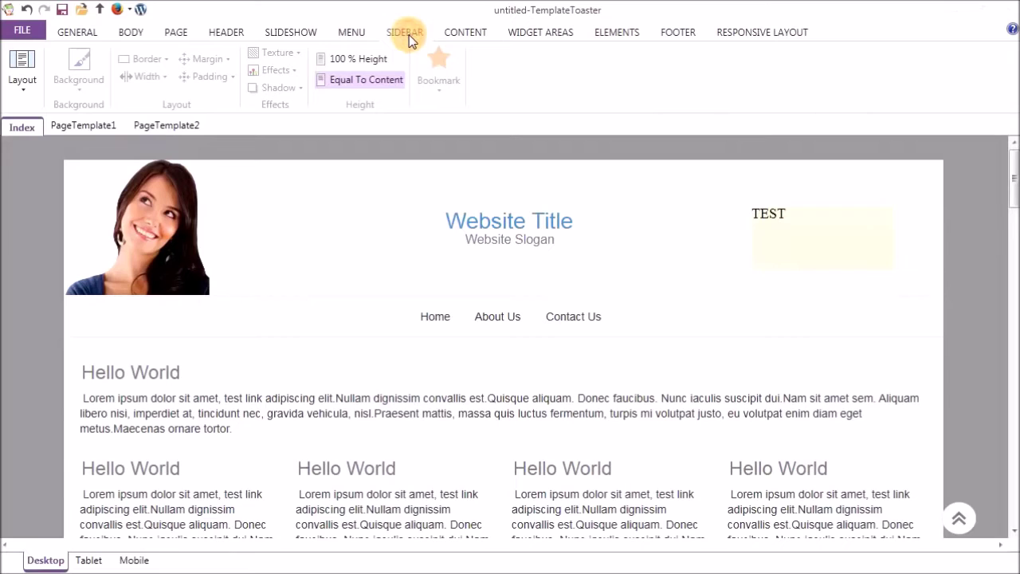
{"action": "left_click", "coordinate": [21, 82]}
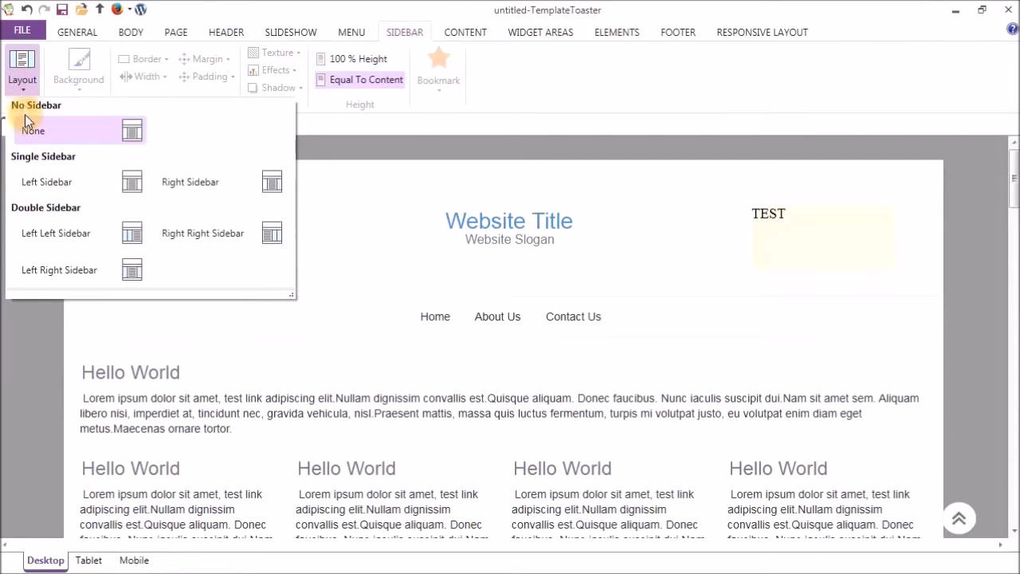
{"action": "left_click", "coordinate": [30, 182]}
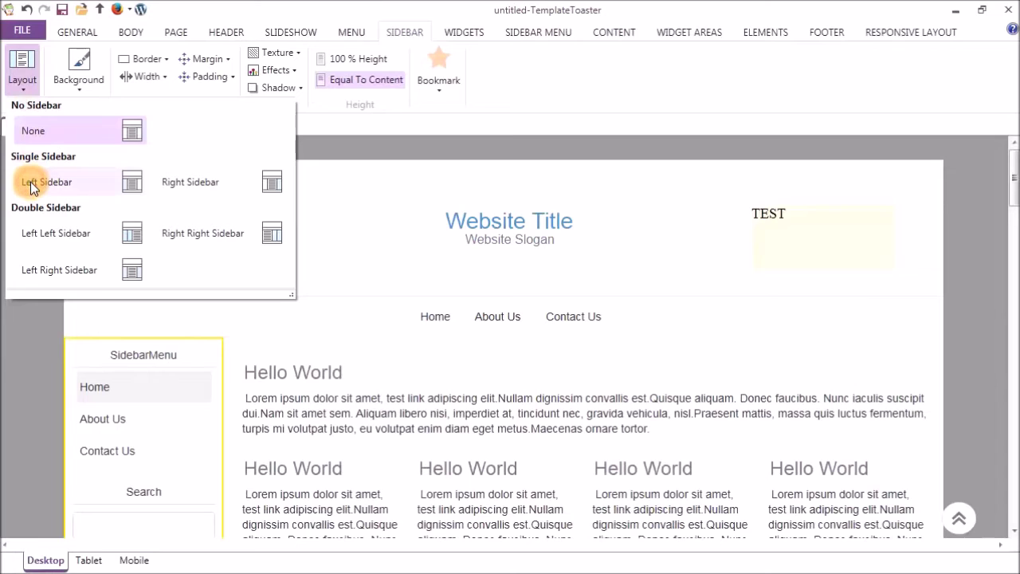
{"action": "left_click", "coordinate": [30, 181]}
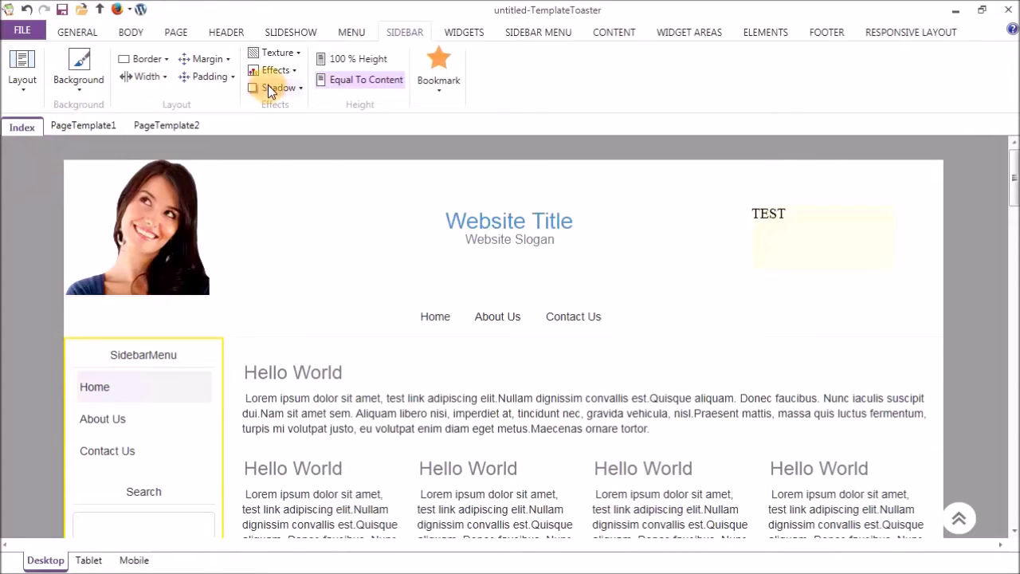
- Examine the preset designs and the container, header and content properties available for the sidebar widgets
{"action": "left_click", "coordinate": [456, 36]}
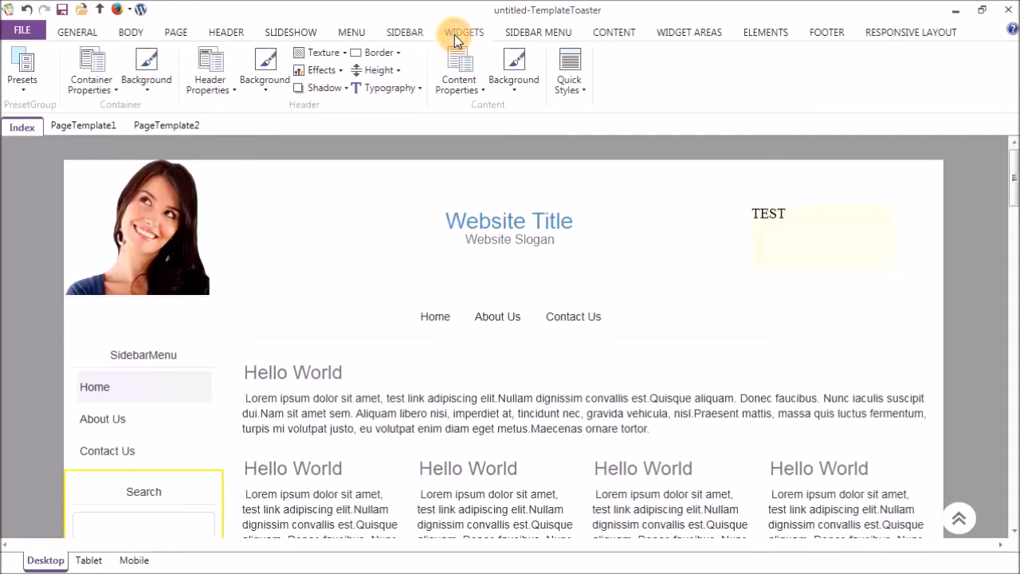
{"action": "left_click", "coordinate": [36, 72]}
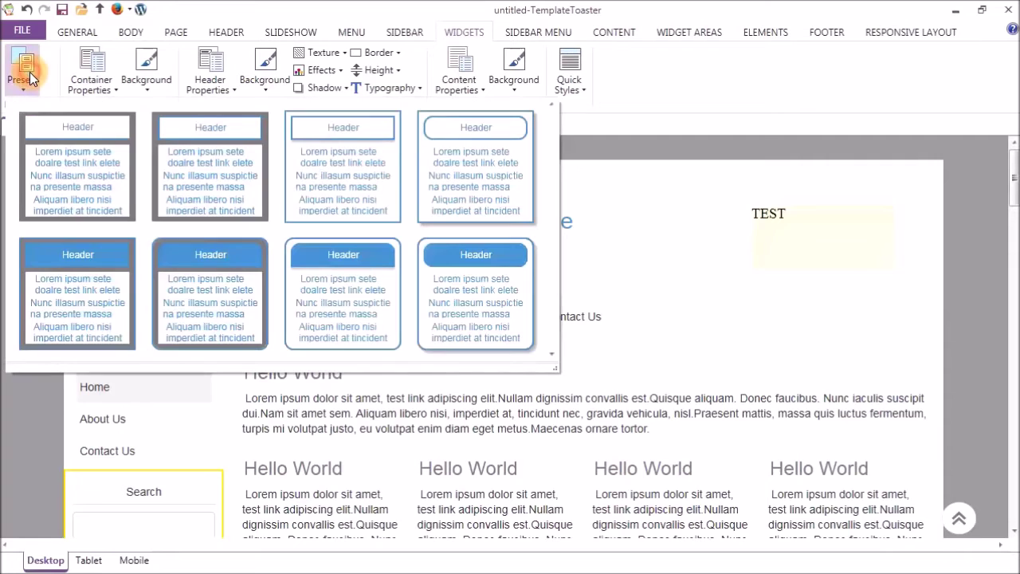
{"action": "left_click", "coordinate": [29, 72]}
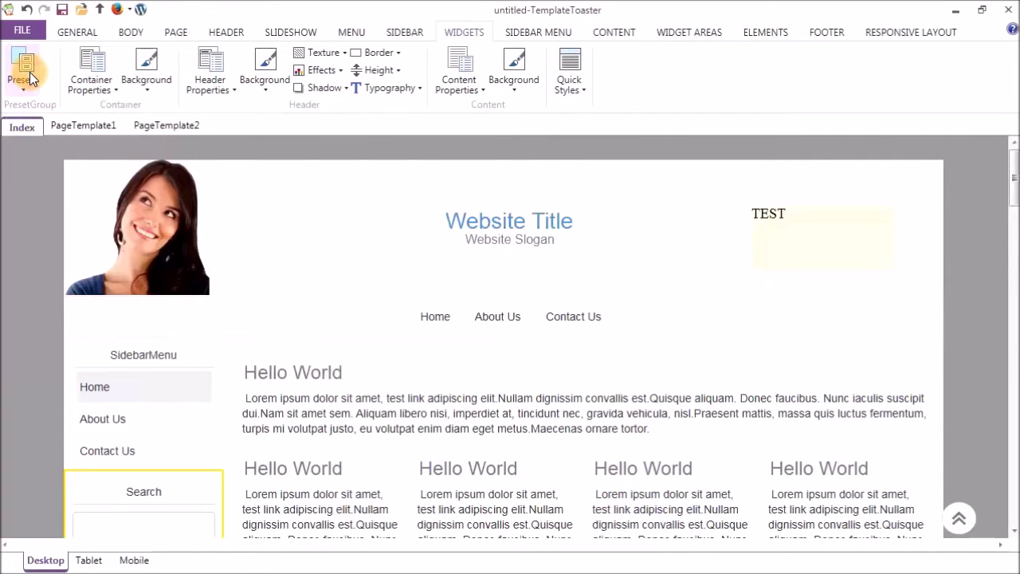
{"action": "left_click", "coordinate": [88, 73]}
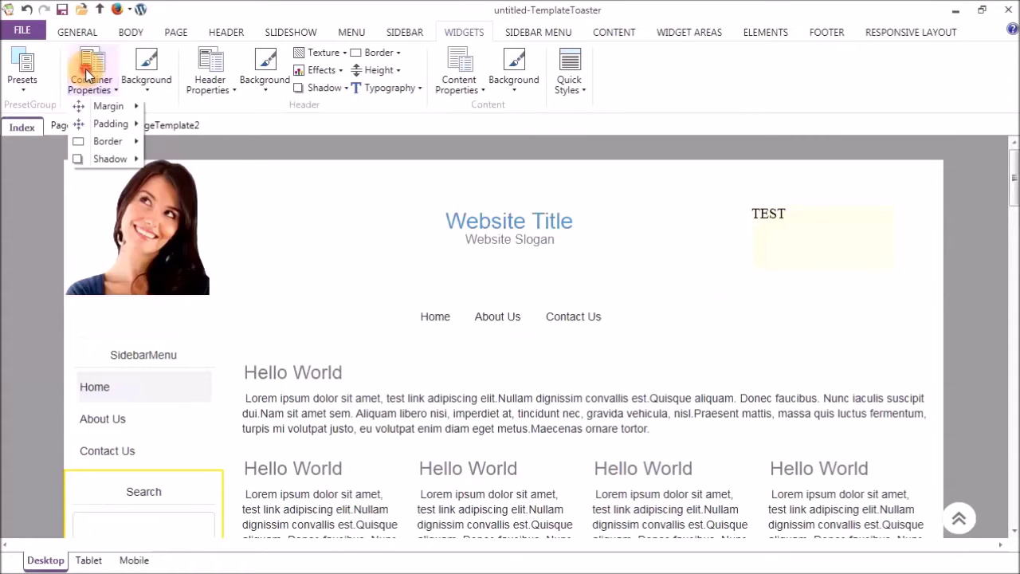
{"action": "left_click", "coordinate": [88, 73]}
{"action": "left_click", "coordinate": [206, 71]}
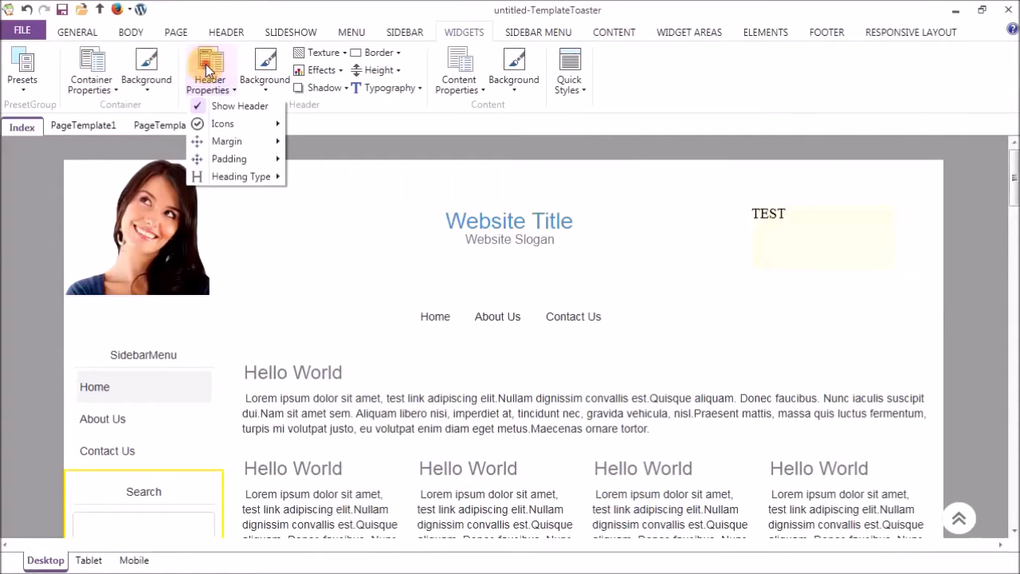
{"action": "left_click", "coordinate": [205, 70]}
{"action": "left_click", "coordinate": [455, 67]}
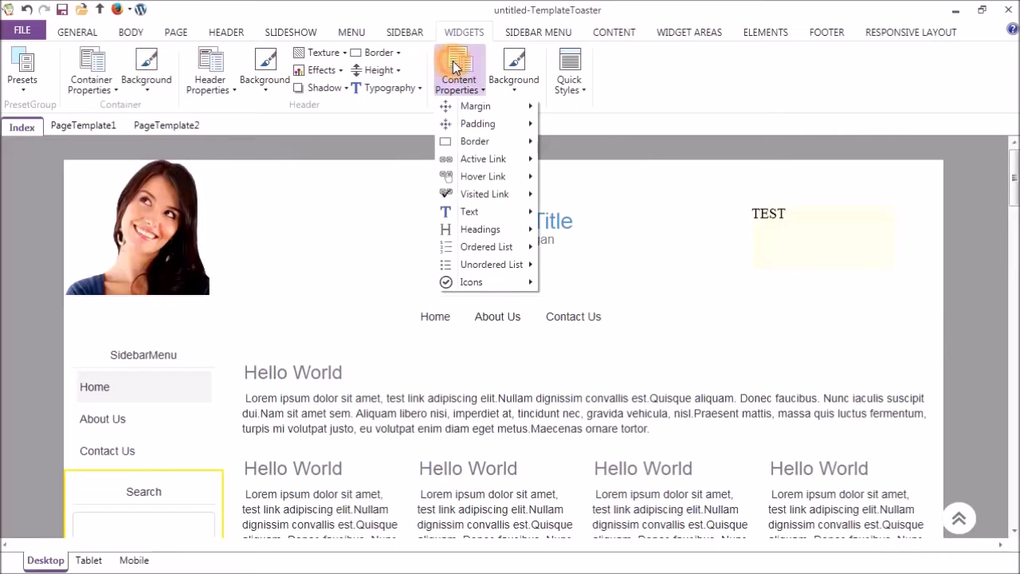
{"action": "left_click", "coordinate": [455, 67]}
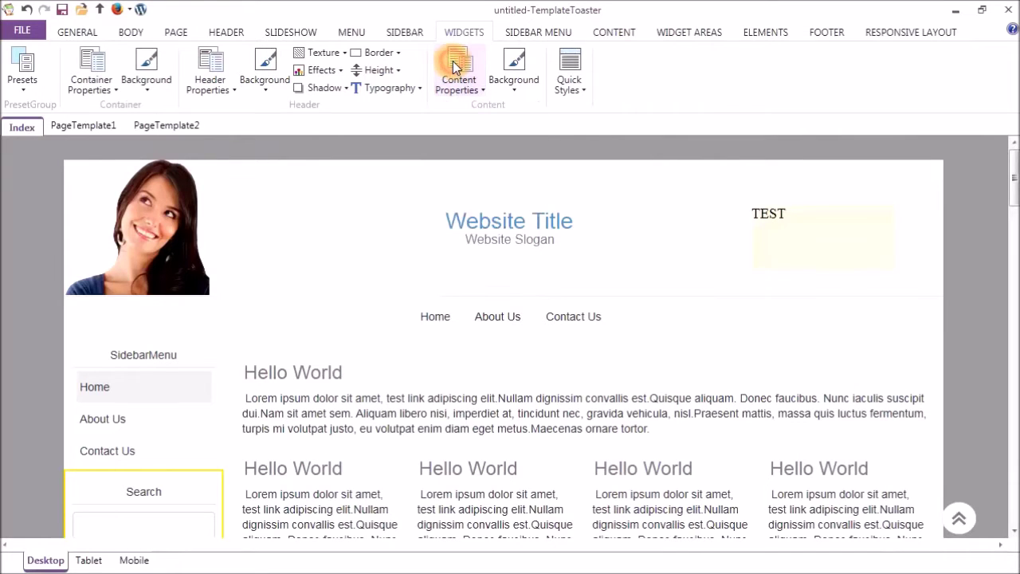
- Examine the styling options and preset designs offered for the sidebar menu
{"action": "left_click", "coordinate": [535, 34]}
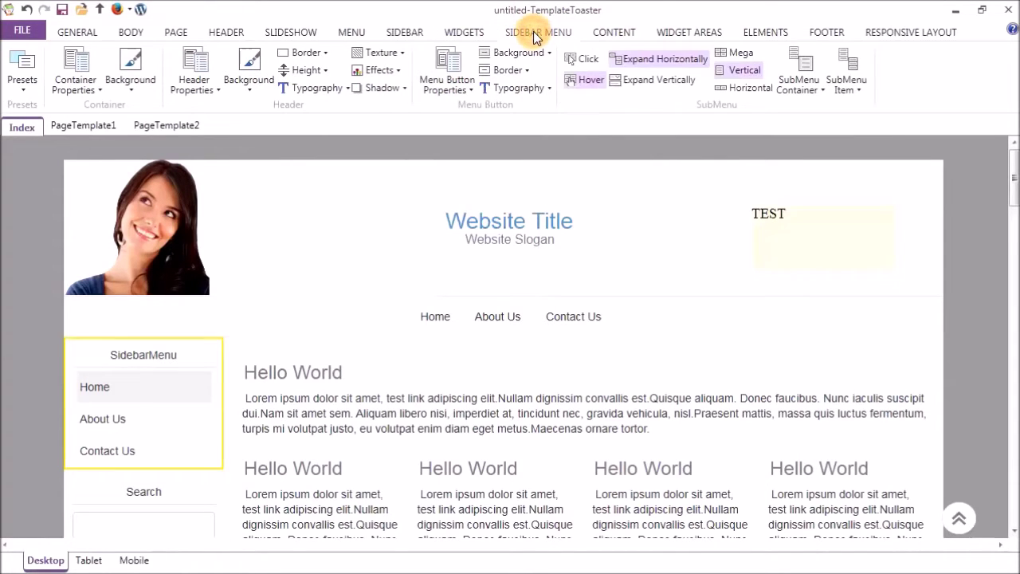
{"action": "left_click", "coordinate": [24, 77]}
{"action": "left_click", "coordinate": [24, 77]}
- Examine the preset designs and the border, margin, padding and line height properties of the content area
{"action": "left_click", "coordinate": [614, 35]}
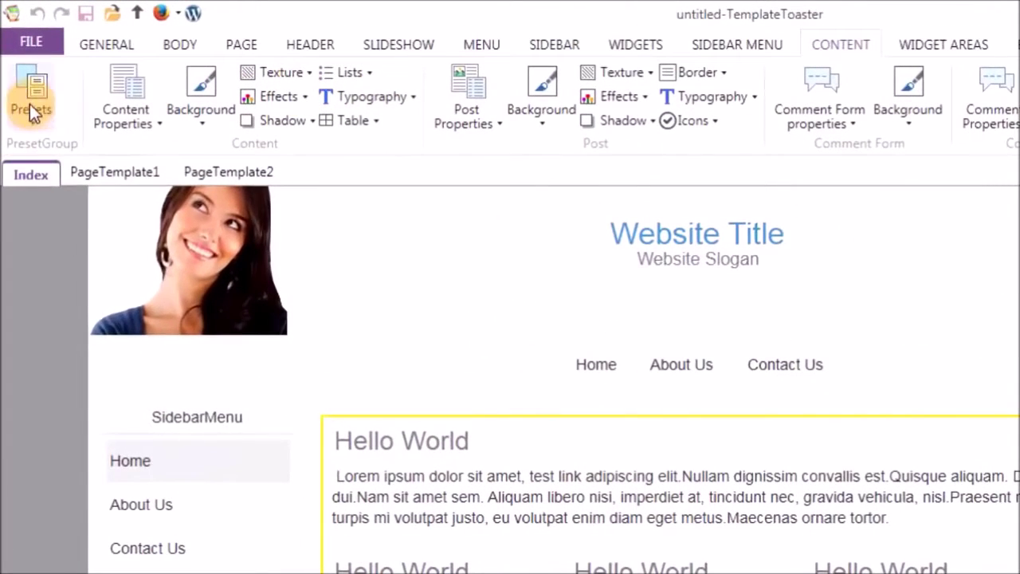
{"action": "left_click", "coordinate": [30, 103]}
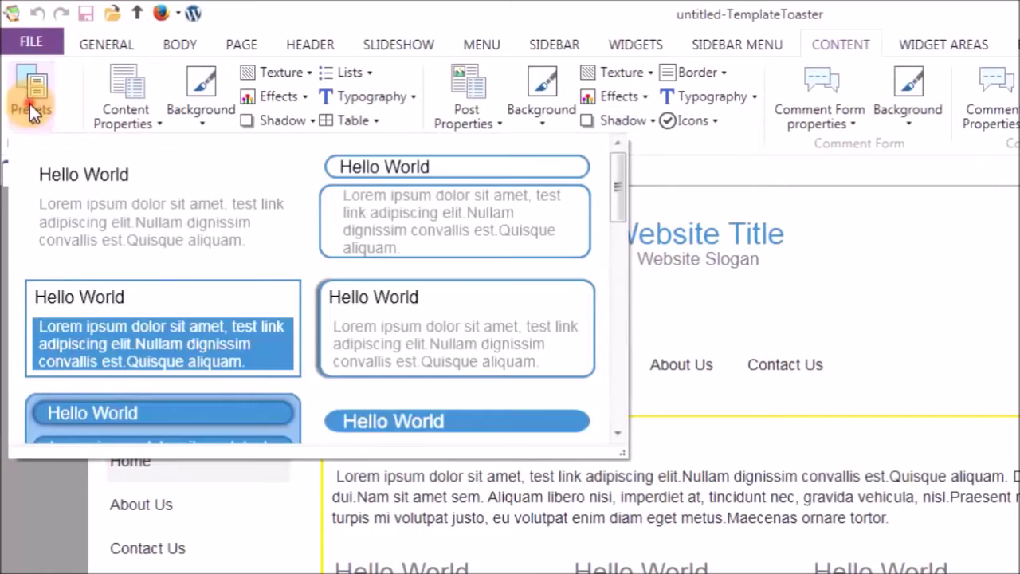
{"action": "left_click", "coordinate": [29, 103]}
{"action": "left_click", "coordinate": [124, 100]}
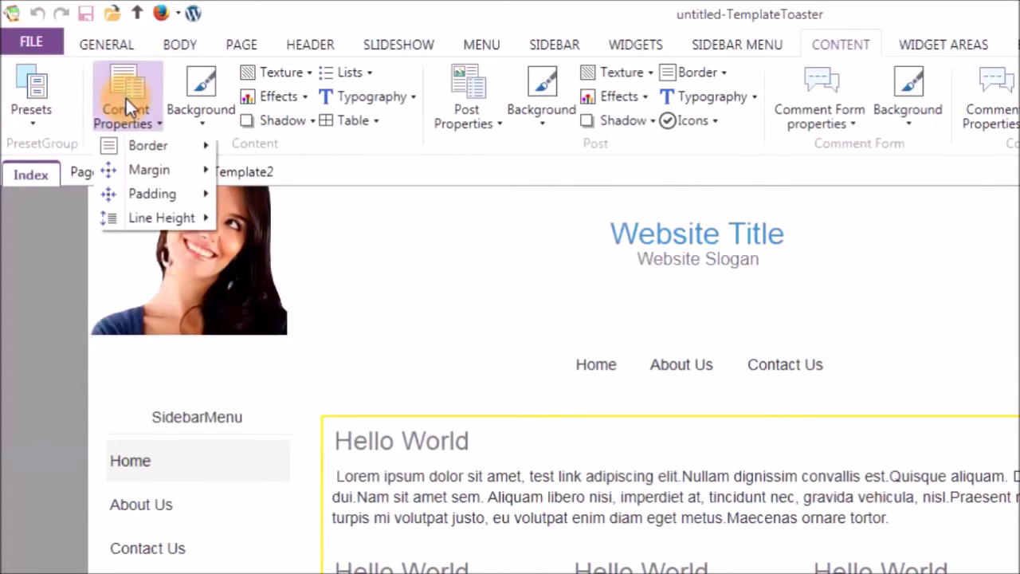
{"action": "left_click", "coordinate": [125, 96]}
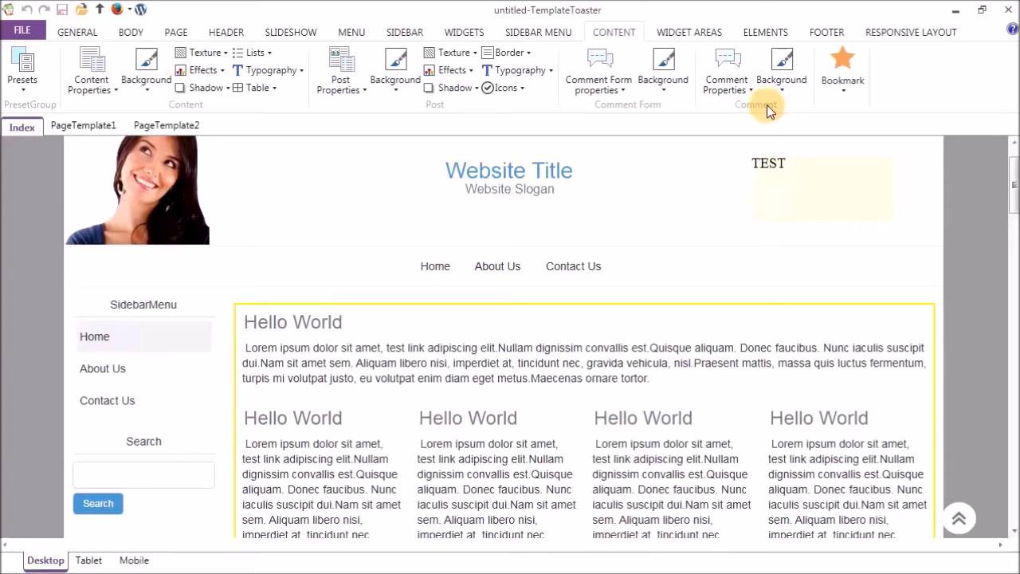
- Preview background colors on the posts without applying one, and examine the post properties
{"action": "left_click", "coordinate": [394, 73]}
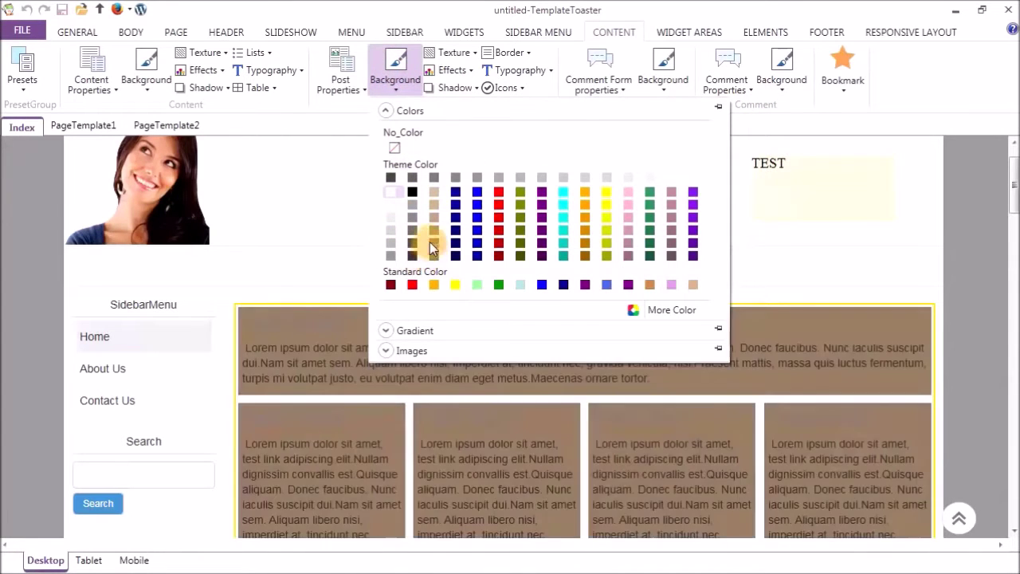
{"action": "left_click", "coordinate": [394, 74]}
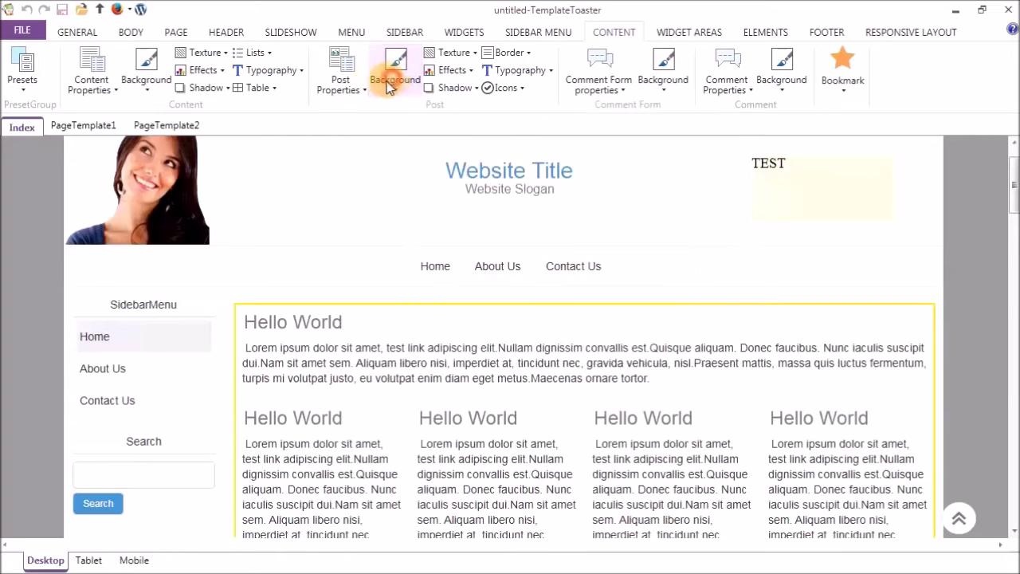
{"action": "left_click", "coordinate": [339, 84]}
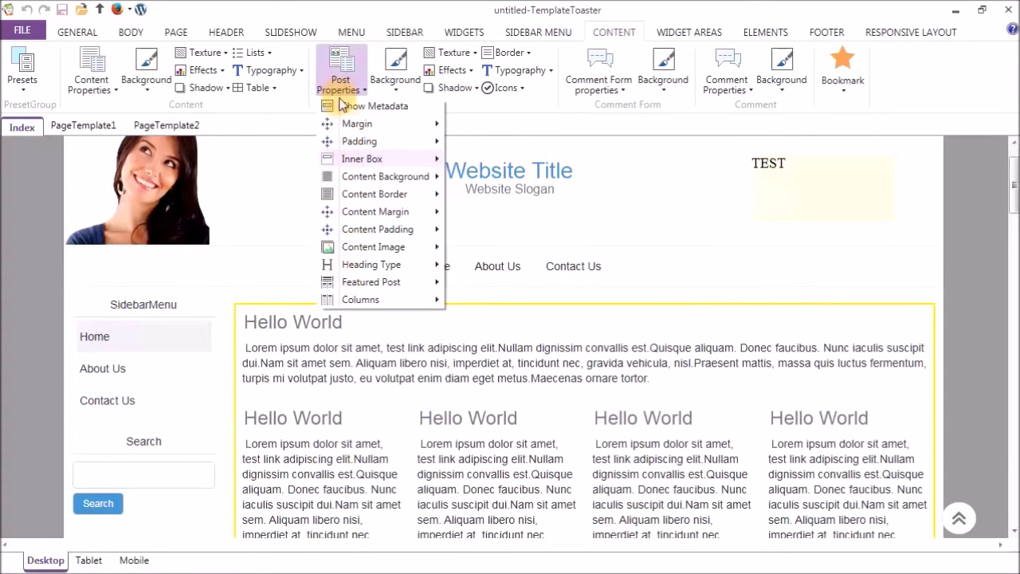
{"action": "left_click", "coordinate": [340, 91]}
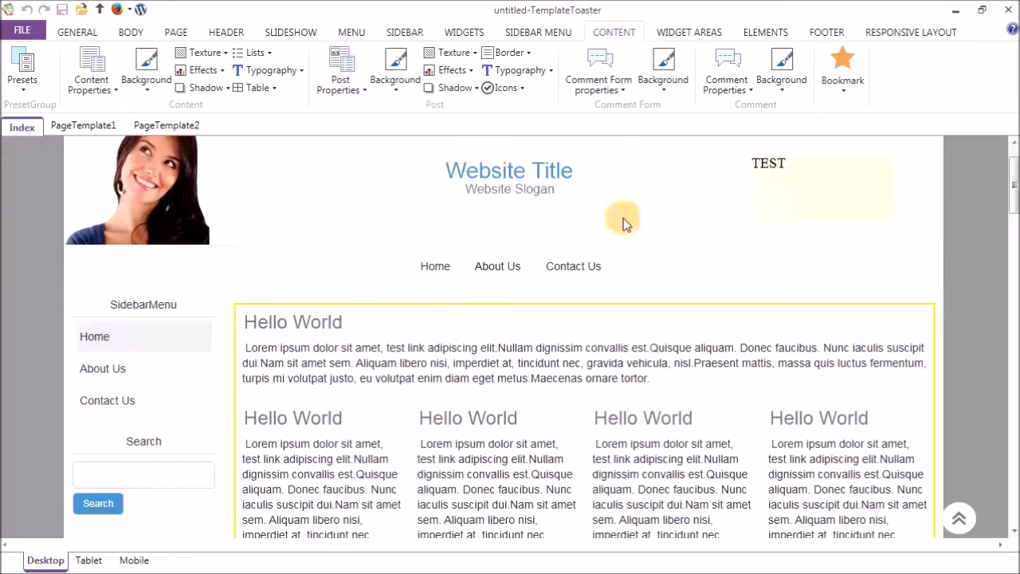
- Examine the comment form's properties, including typography, and its background color choices
{"action": "left_click_drag", "start_coordinate": [1012, 205], "coordinate": [1014, 495]}
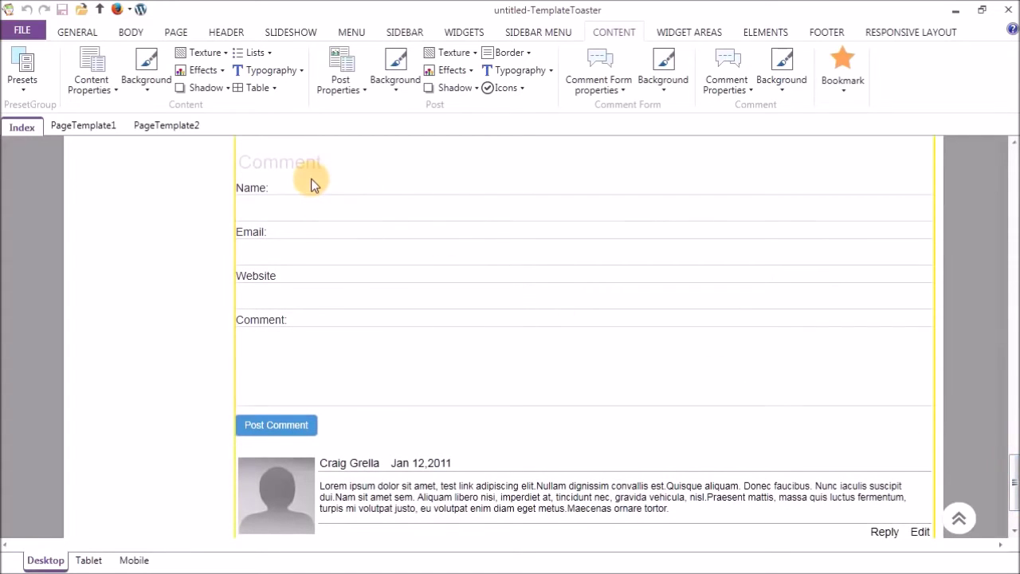
{"action": "left_click", "coordinate": [604, 83]}
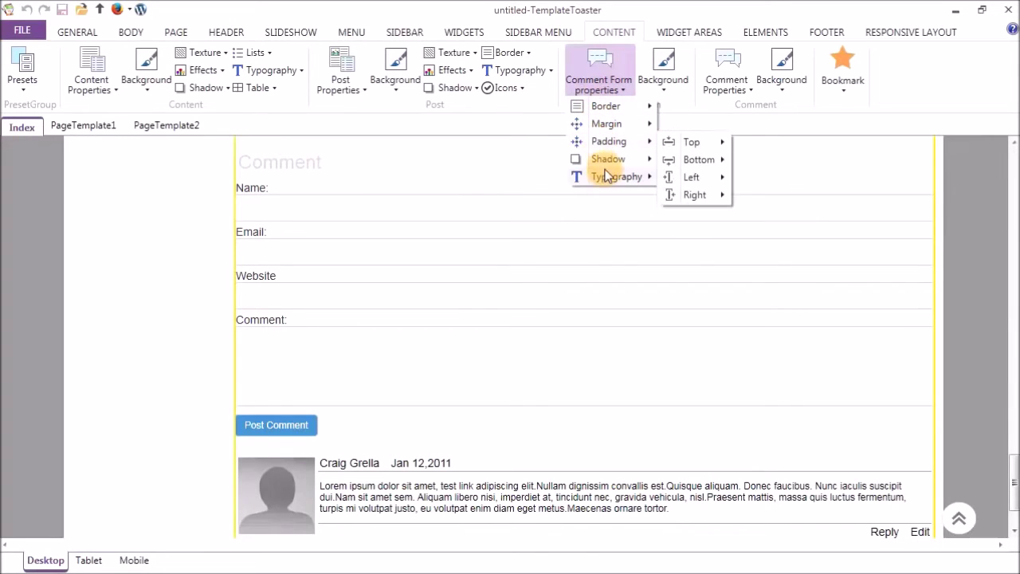
{"action": "mouse_move", "coordinate": [610, 182]}
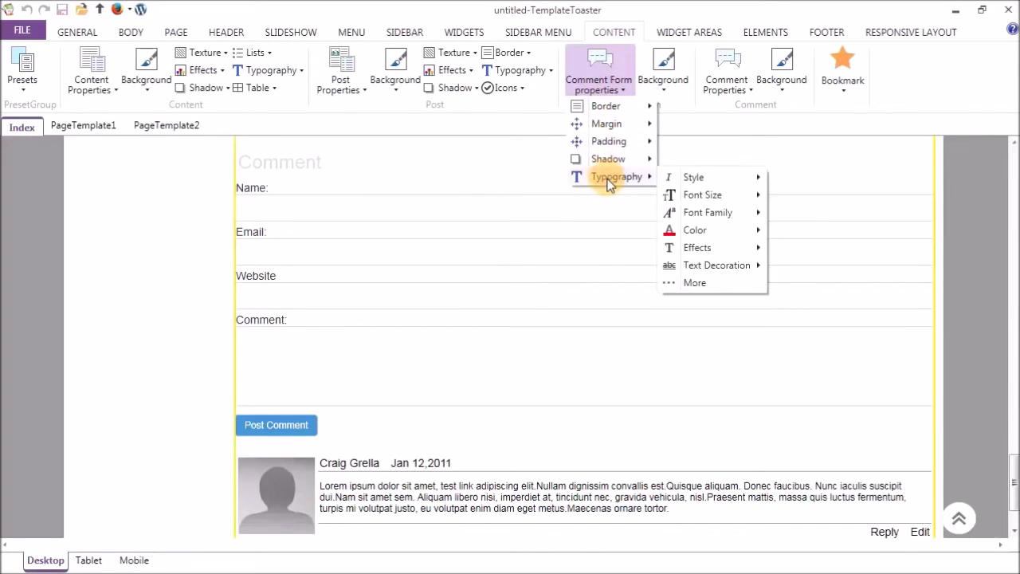
{"action": "left_click", "coordinate": [607, 80]}
{"action": "left_click", "coordinate": [663, 70]}
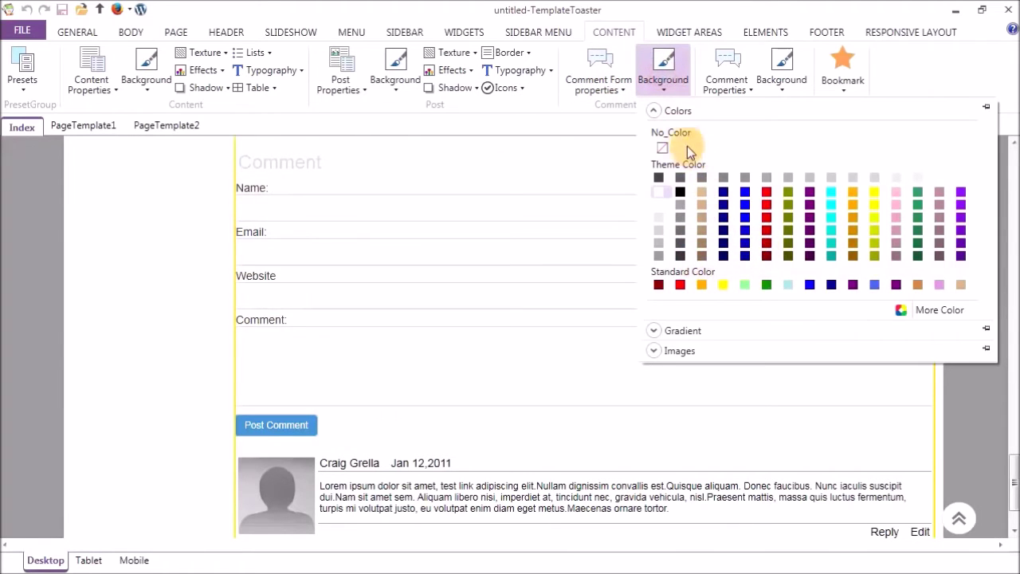
{"action": "left_click", "coordinate": [664, 74]}
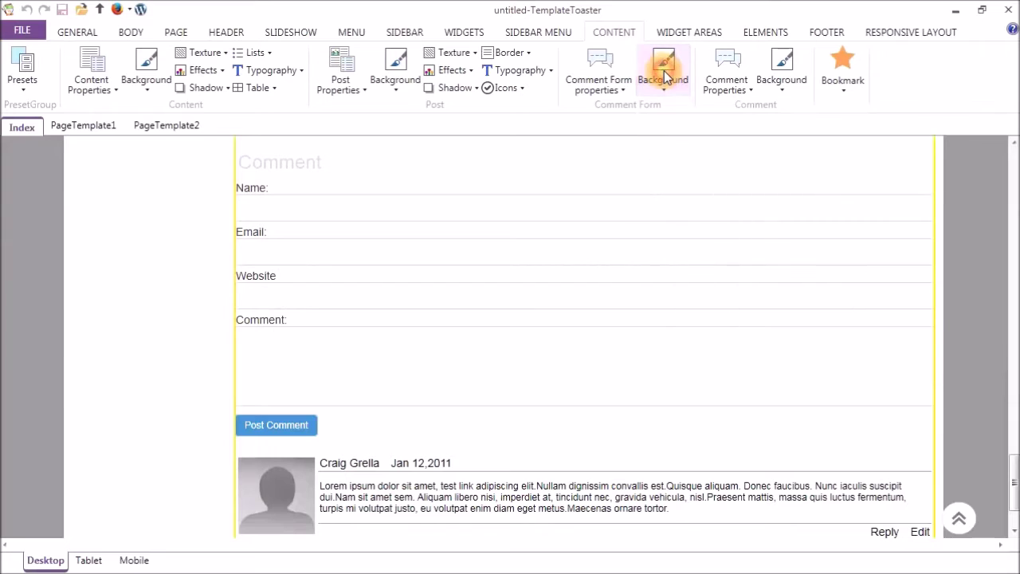
- Examine the properties for posted comments, including the typography and image position options
{"action": "left_click", "coordinate": [733, 70]}
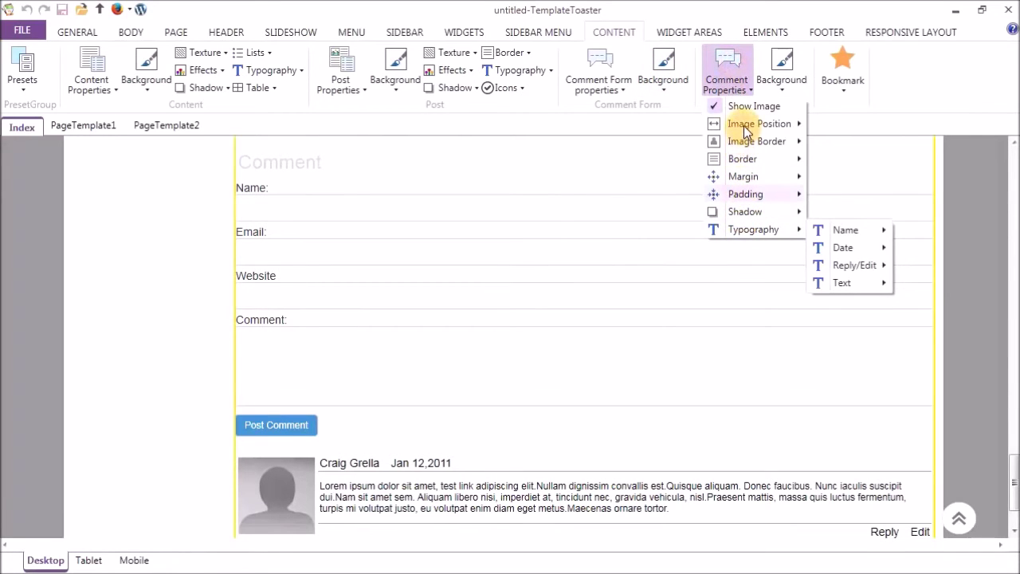
{"action": "mouse_move", "coordinate": [745, 128]}
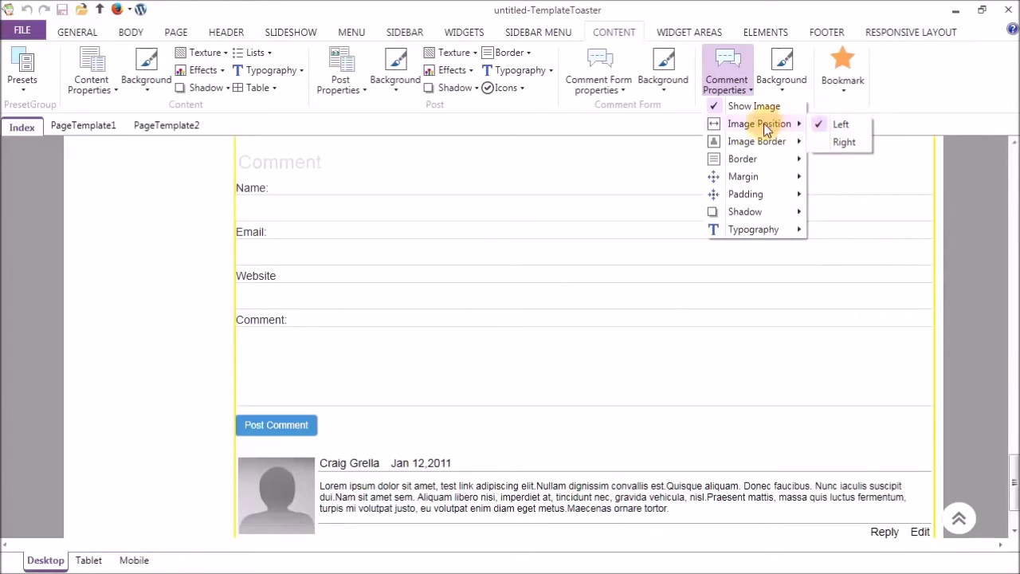
{"action": "left_click", "coordinate": [727, 79]}
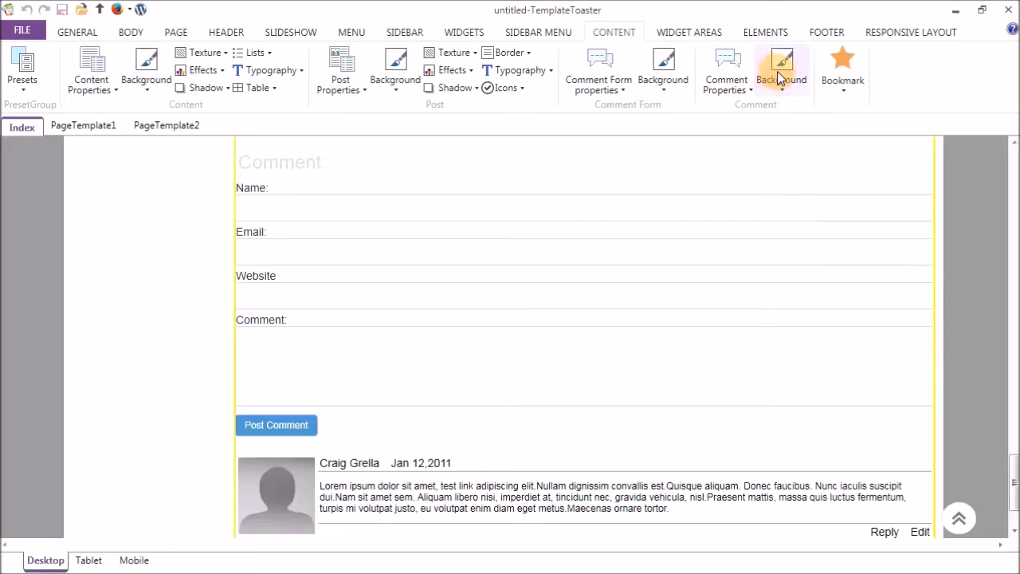
- Examine the background color choices for posted comments
{"action": "left_click", "coordinate": [777, 71]}
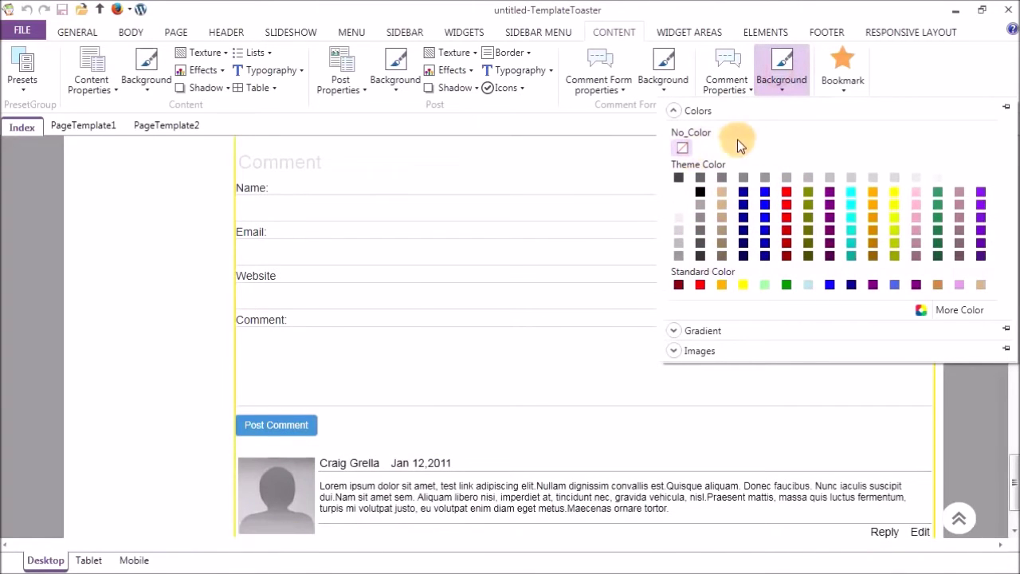
{"action": "left_click", "coordinate": [779, 79]}
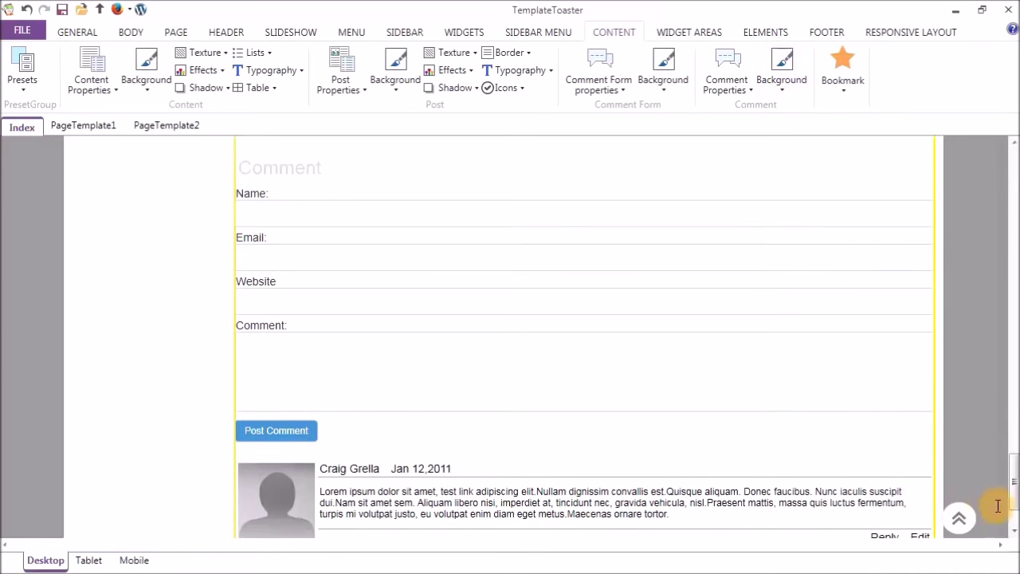
- Display the page's widget areas and select the first cell, HAWidgetArea00, above the header
{"action": "left_click_drag", "start_coordinate": [1015, 496], "coordinate": [1015, 179]}
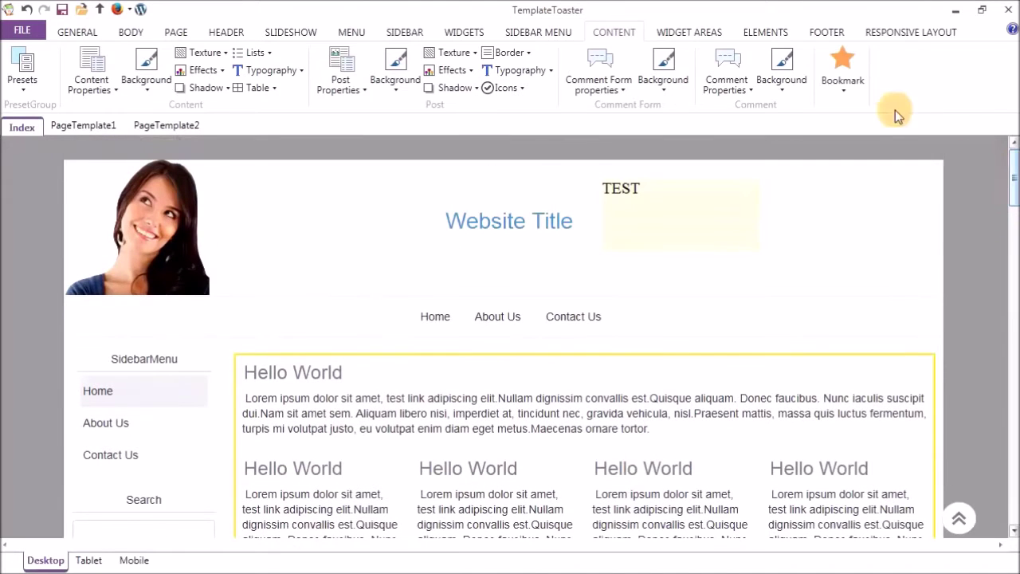
{"action": "left_click", "coordinate": [686, 35]}
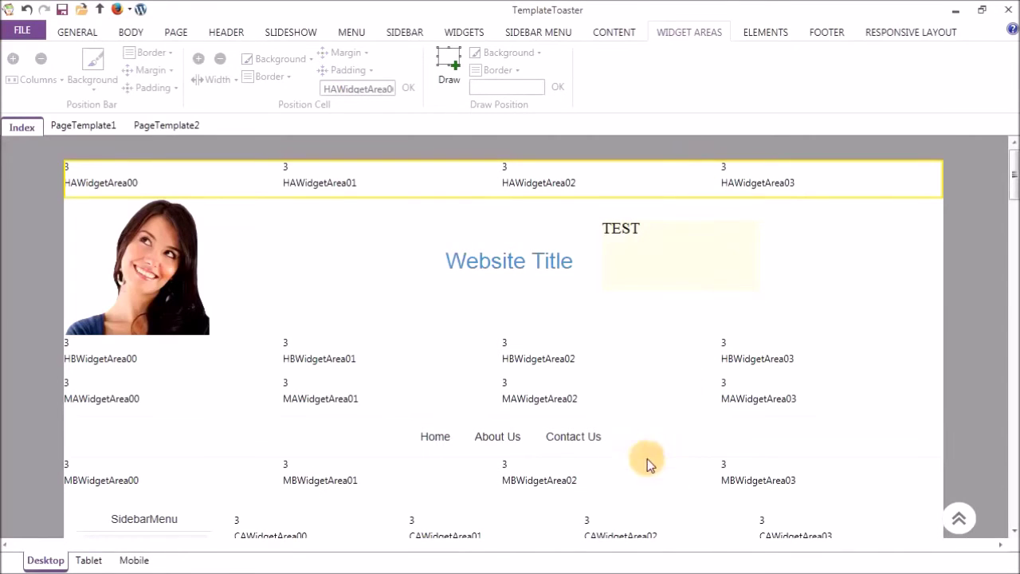
{"action": "left_click", "coordinate": [169, 179]}
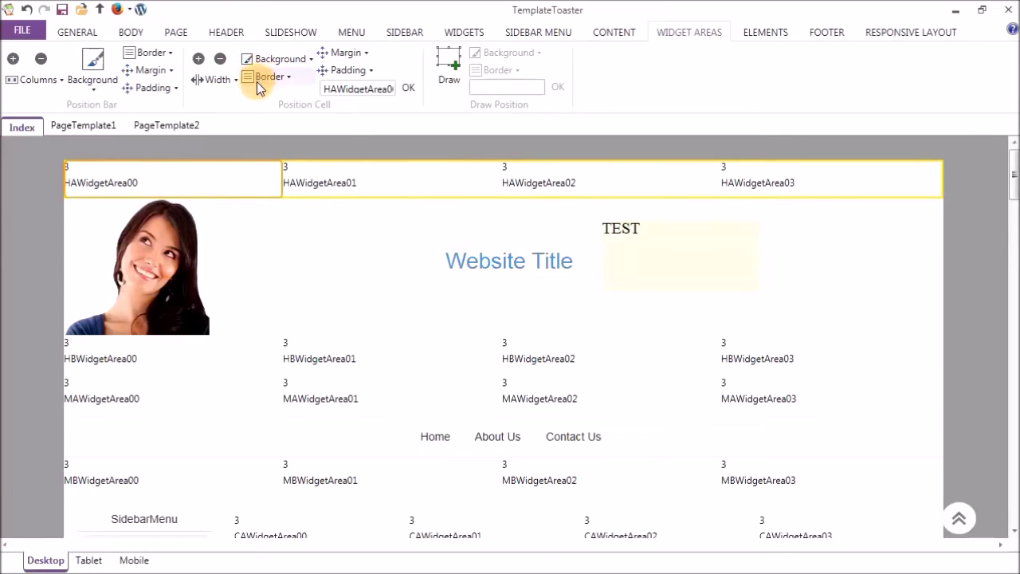
- Draw one custom widget position in the header beside the photo and one in the menu bar, and shift the header position slightly down
{"action": "left_click", "coordinate": [449, 68]}
{"action": "left_click", "coordinate": [283, 224]}
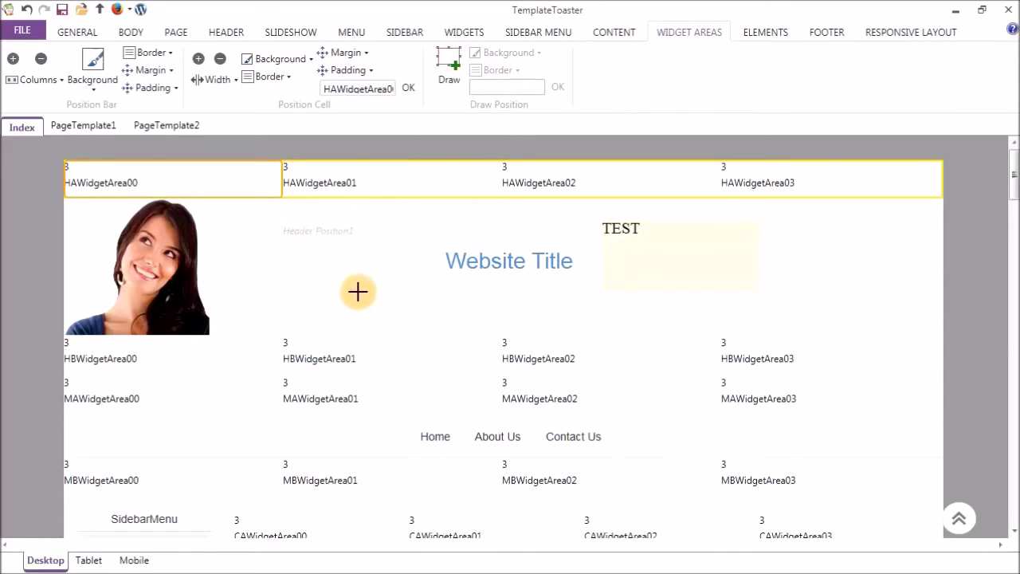
{"action": "left_click", "coordinate": [449, 73]}
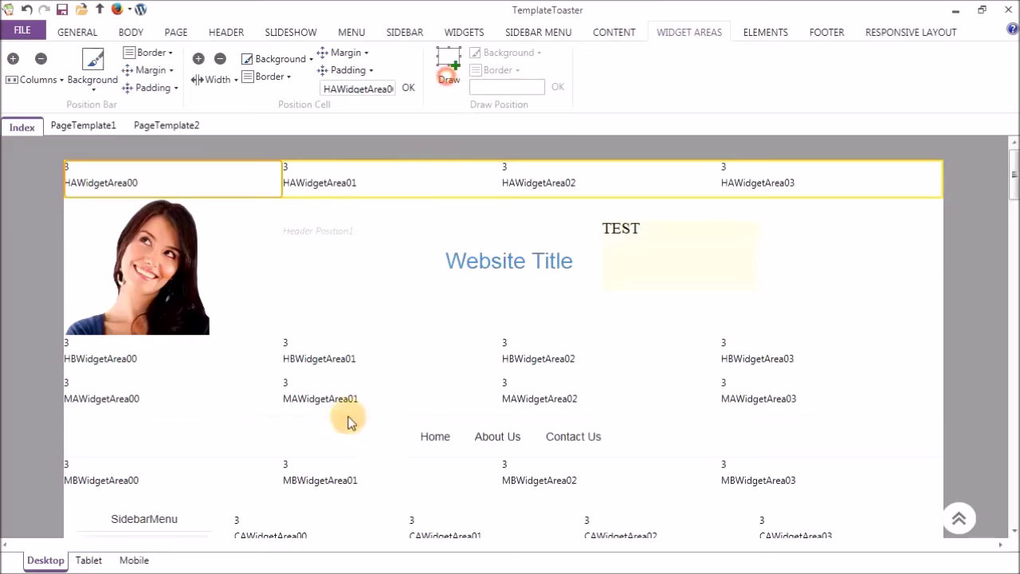
{"action": "left_click", "coordinate": [276, 428]}
{"action": "mouse_move", "coordinate": [321, 234]}
{"action": "left_mouse_down"}
{"action": "mouse_move", "coordinate": [289, 255]}
{"action": "mouse_move", "coordinate": [351, 237]}
{"action": "mouse_move", "coordinate": [385, 252]}
{"action": "mouse_move", "coordinate": [391, 234]}
{"action": "mouse_move", "coordinate": [296, 235]}
{"action": "mouse_move", "coordinate": [335, 230]}
{"action": "mouse_move", "coordinate": [327, 255]}
{"action": "mouse_move", "coordinate": [312, 247]}
{"action": "left_mouse_up"}
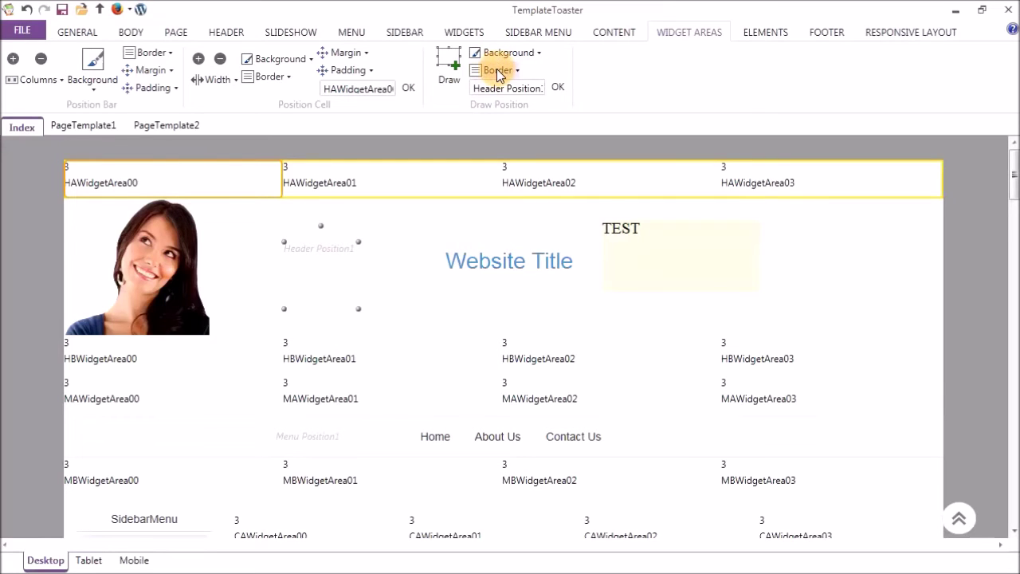
- Examine the styling properties of the button element, including its typography and effects
{"action": "left_click", "coordinate": [764, 33]}
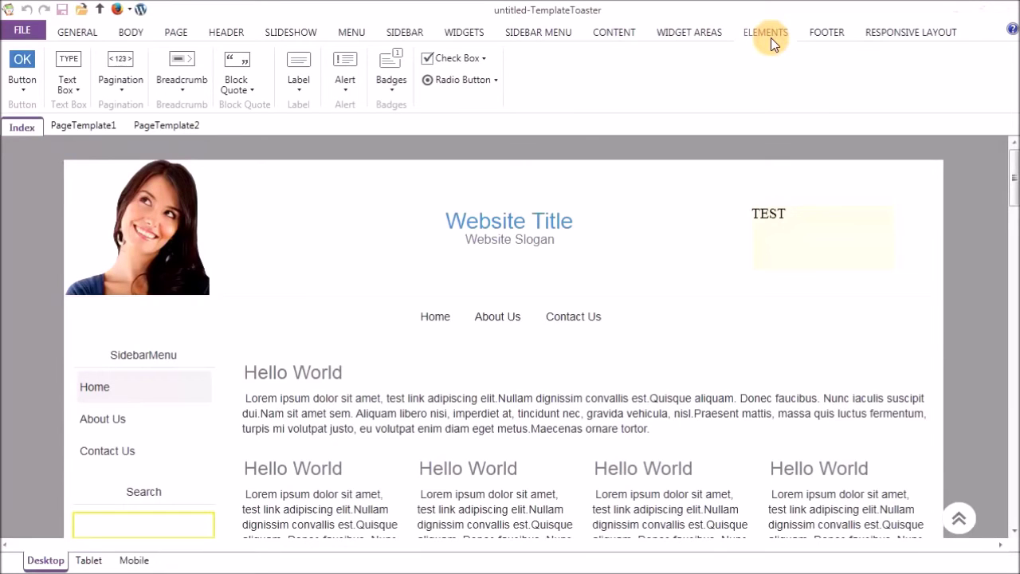
{"action": "left_click_drag", "start_coordinate": [1012, 177], "coordinate": [1014, 345]}
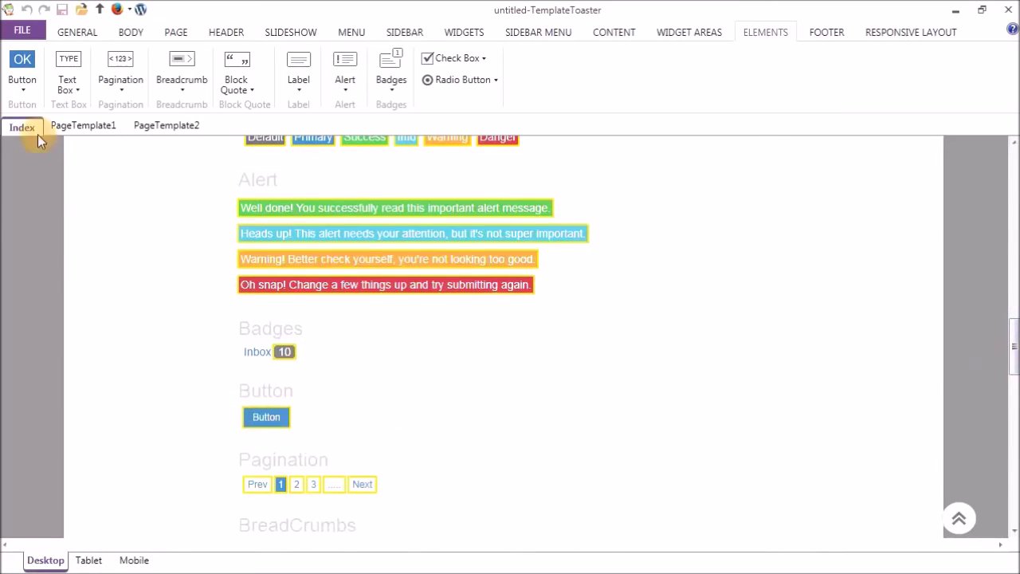
{"action": "left_click", "coordinate": [26, 81]}
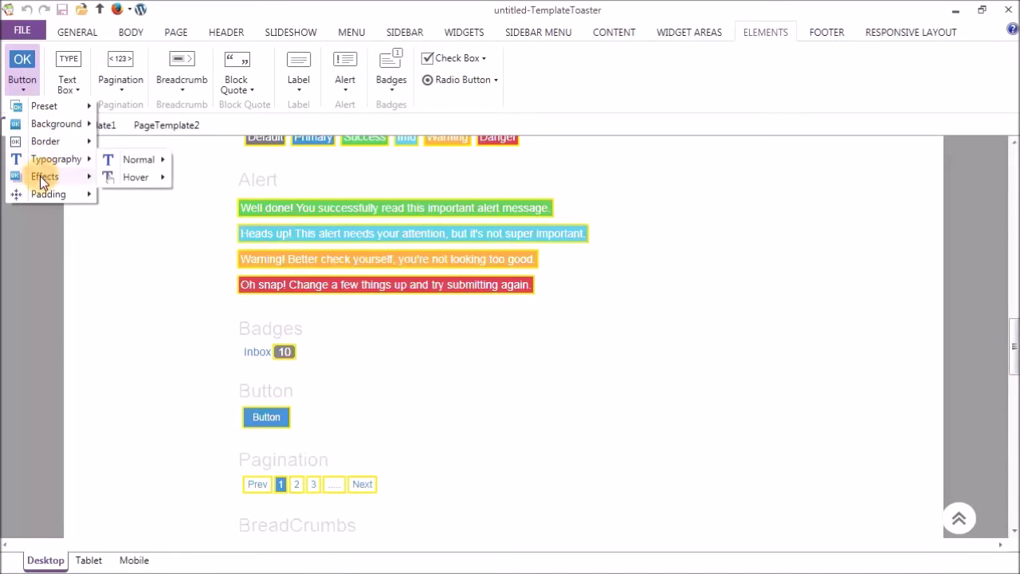
{"action": "left_click", "coordinate": [23, 82]}
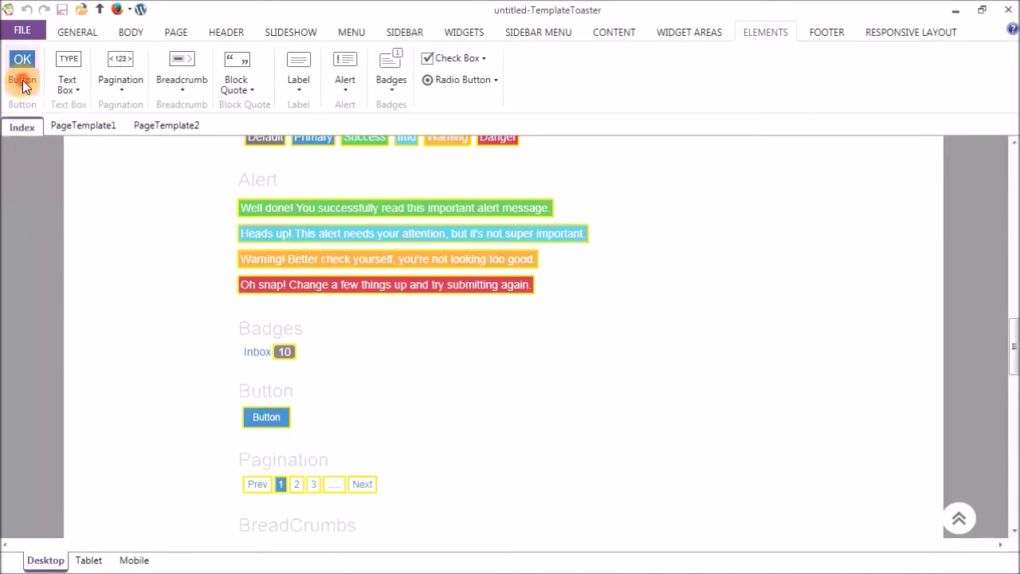
- Examine the text box element's properties, including its normal and focus backgrounds
{"action": "left_click_drag", "start_coordinate": [1013, 334], "coordinate": [1011, 282]}
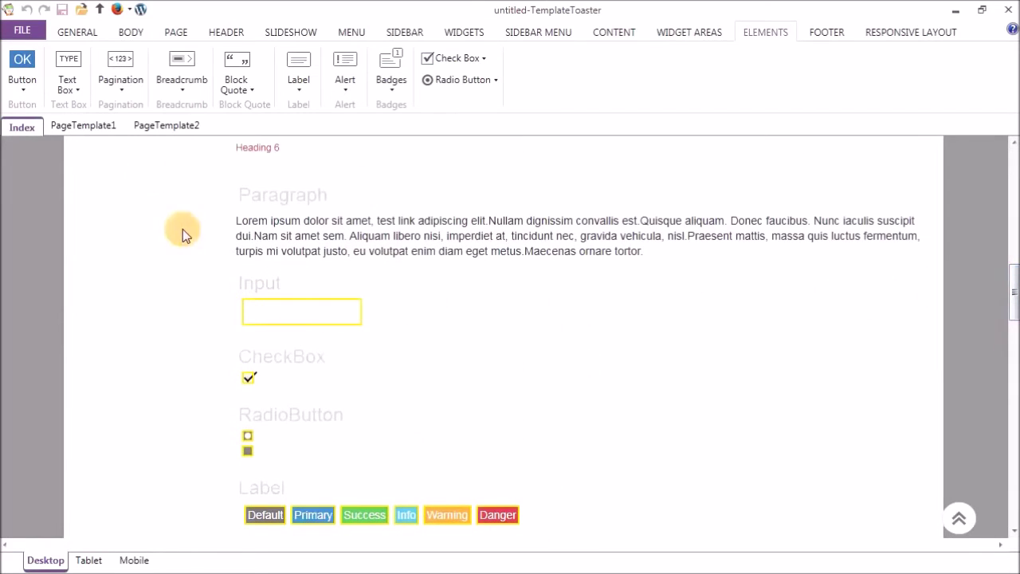
{"action": "left_click", "coordinate": [73, 71]}
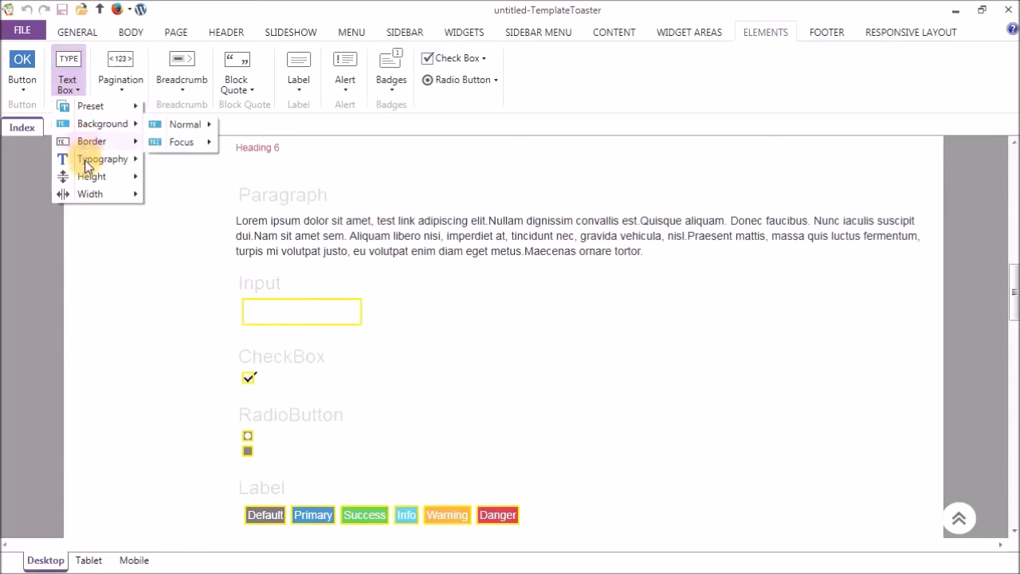
{"action": "left_click", "coordinate": [69, 83]}
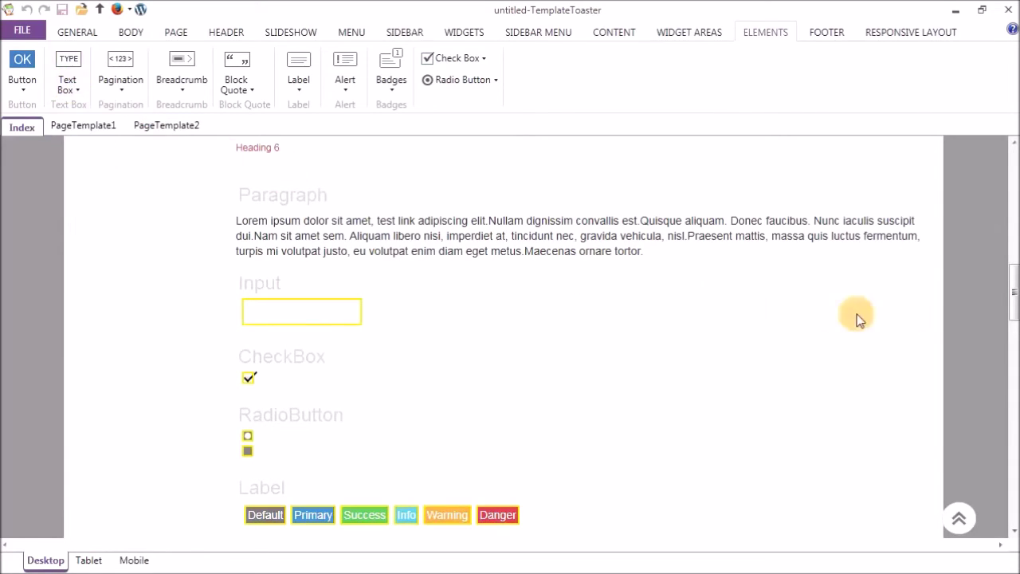
- Examine the styling properties of the pagination and breadcrumb elements
{"action": "left_click_drag", "start_coordinate": [1011, 292], "coordinate": [1010, 355]}
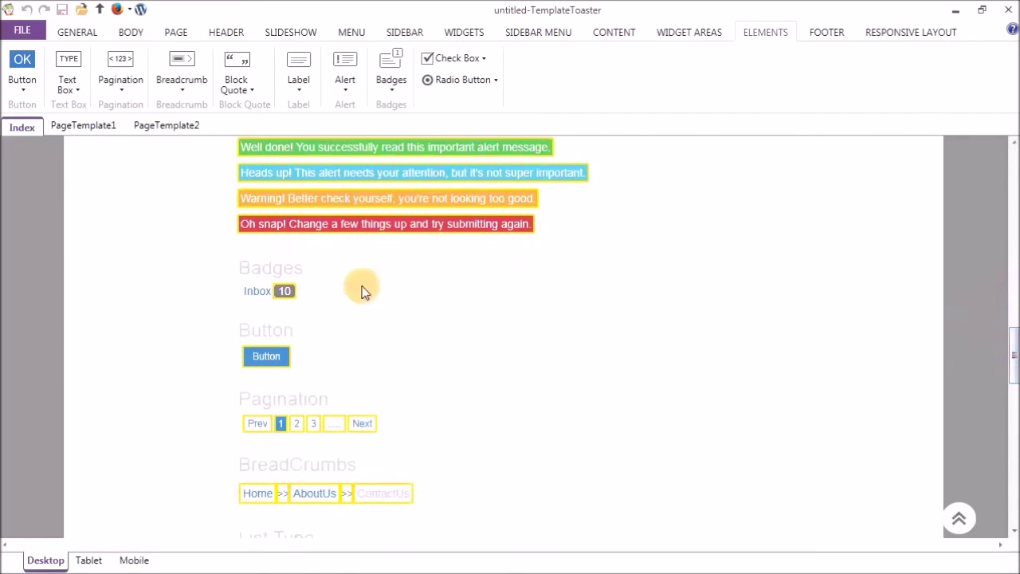
{"action": "left_click", "coordinate": [126, 68]}
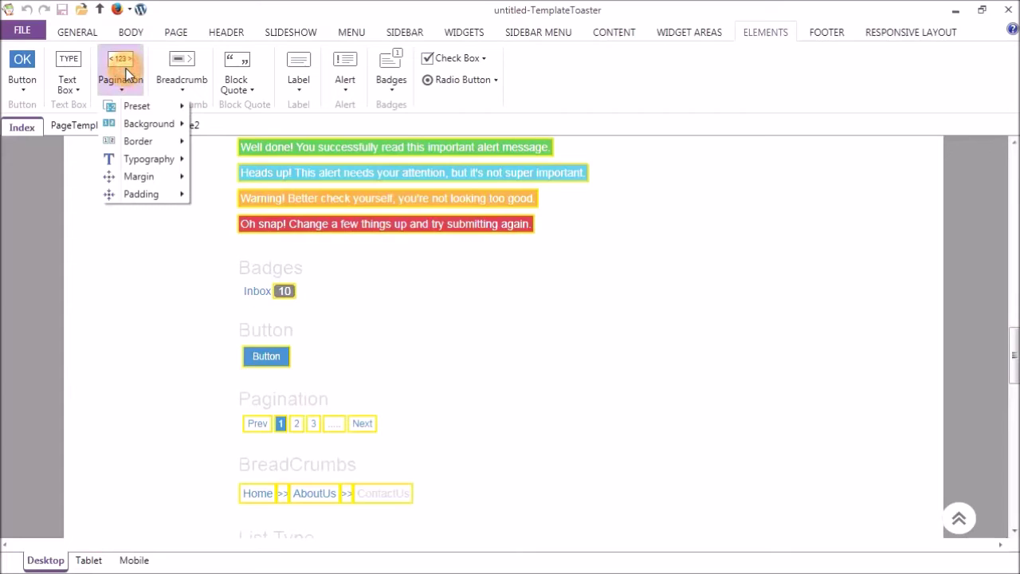
{"action": "left_click", "coordinate": [126, 69]}
{"action": "left_click", "coordinate": [174, 73]}
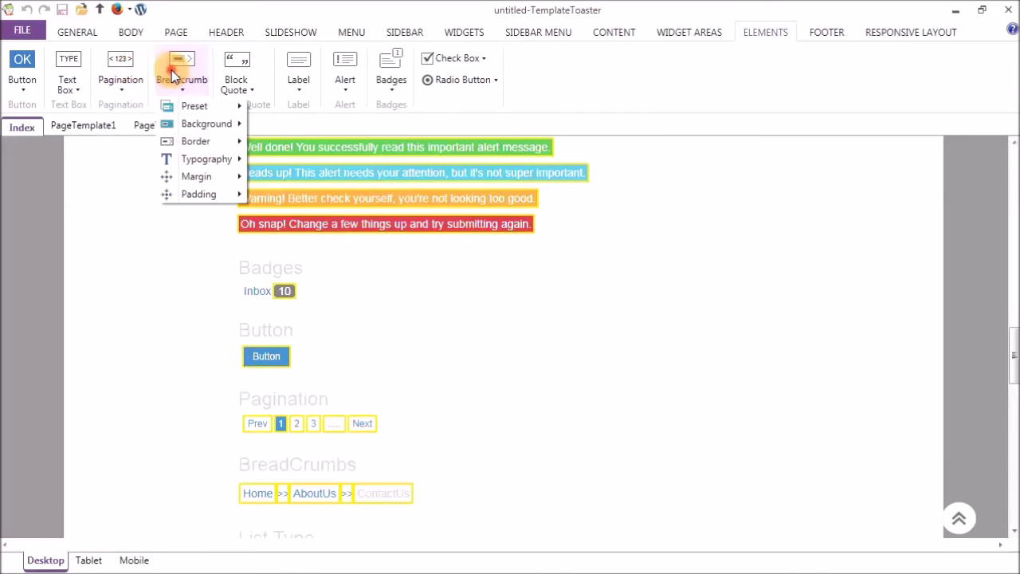
{"action": "left_click", "coordinate": [173, 76]}
- Examine the block quote's properties, including its left and right icon options
{"action": "left_click_drag", "start_coordinate": [1011, 352], "coordinate": [1013, 430]}
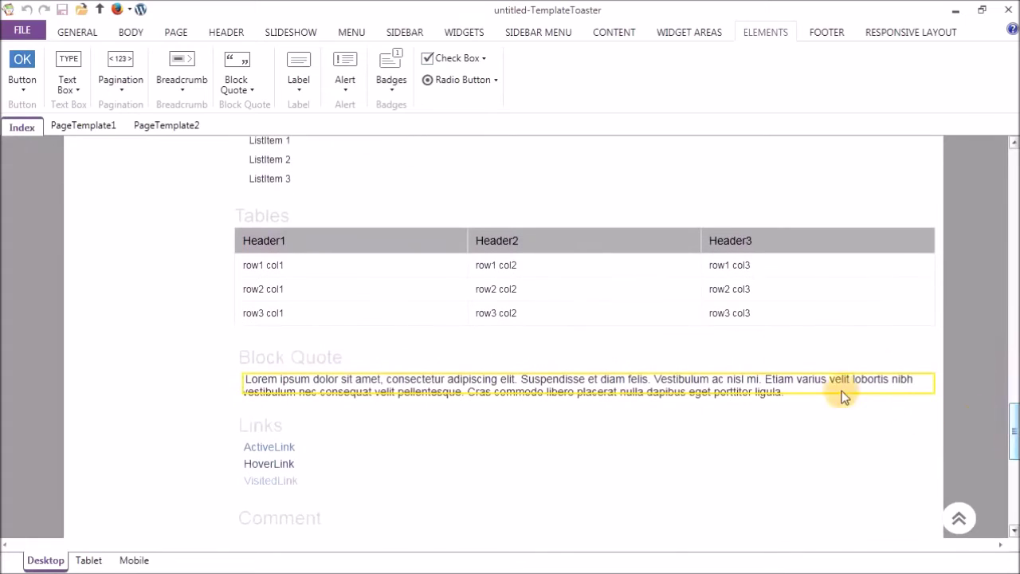
{"action": "left_click", "coordinate": [245, 83]}
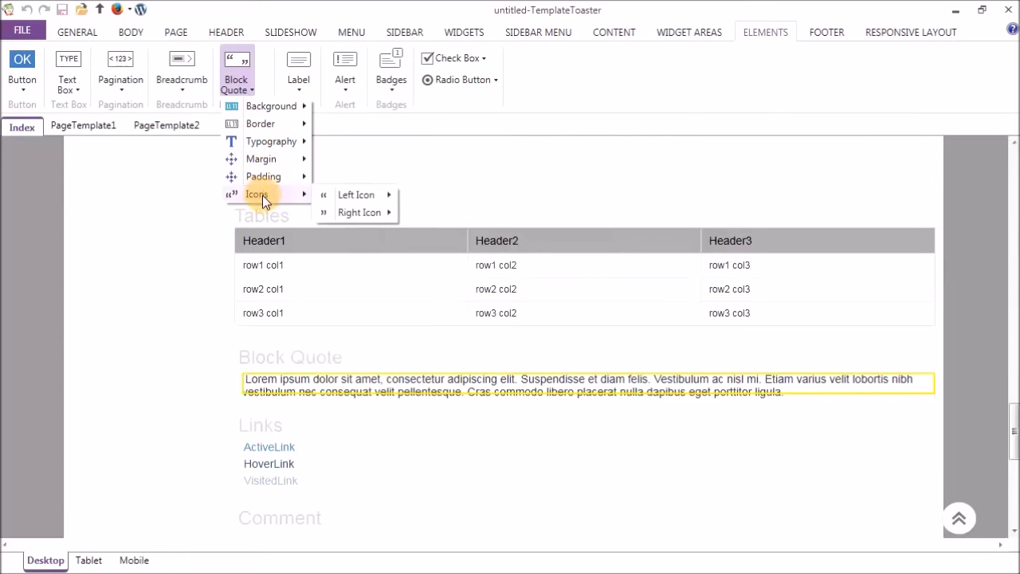
{"action": "left_click", "coordinate": [240, 80]}
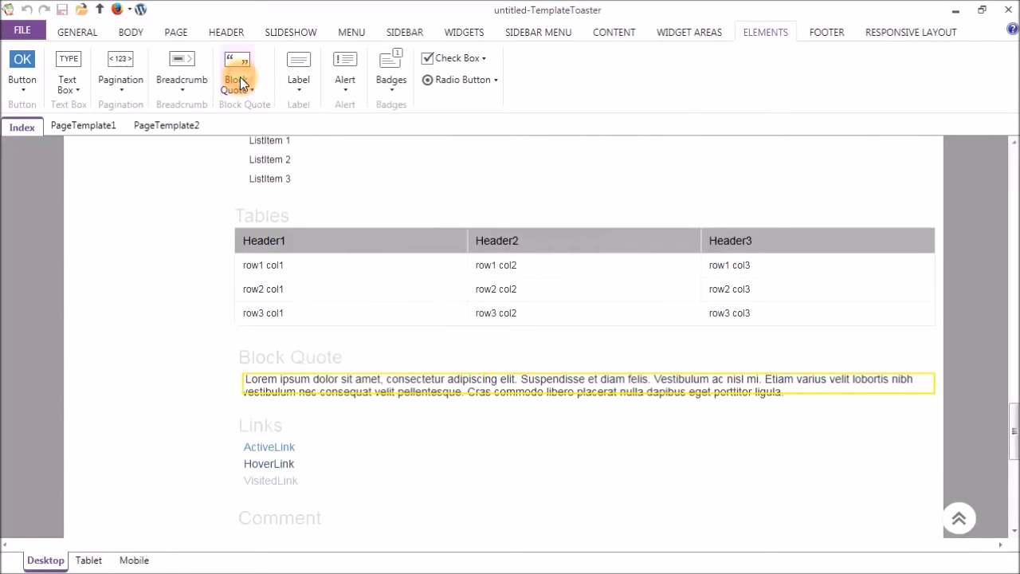
- Examine the label element's variants and its typography option
{"action": "left_click_drag", "start_coordinate": [1013, 428], "coordinate": [1006, 322]}
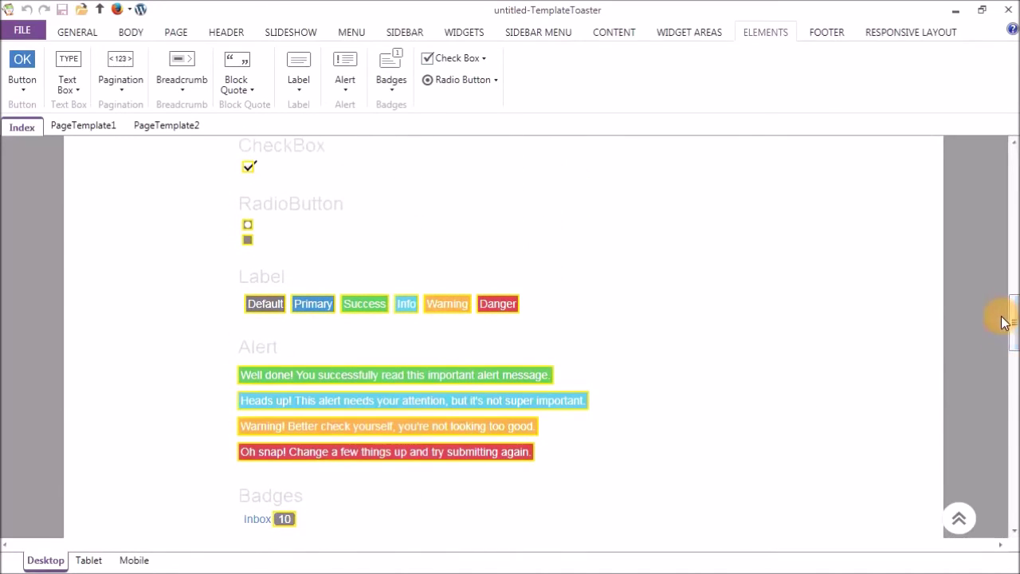
{"action": "left_click", "coordinate": [301, 79]}
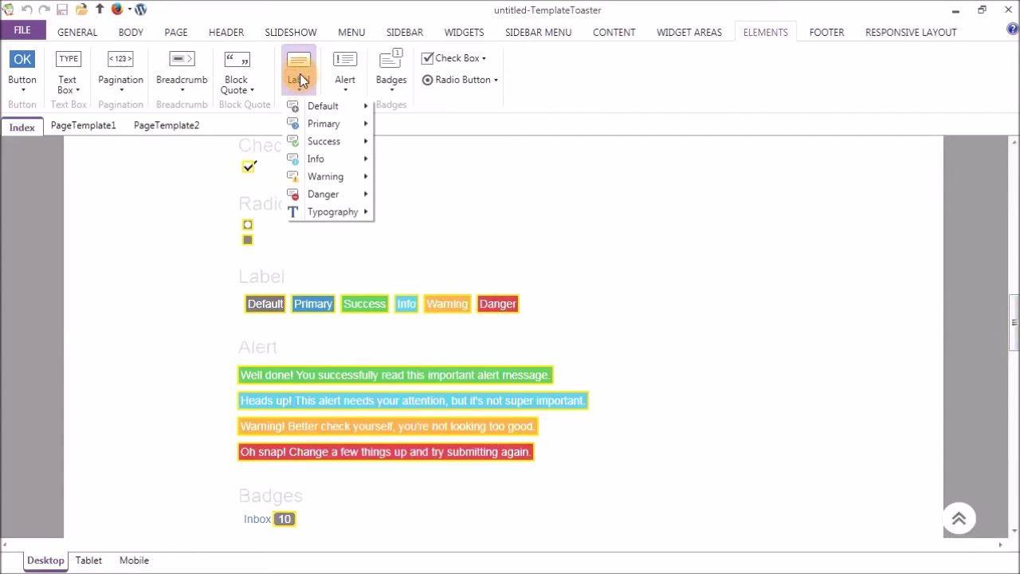
{"action": "left_click", "coordinate": [300, 79]}
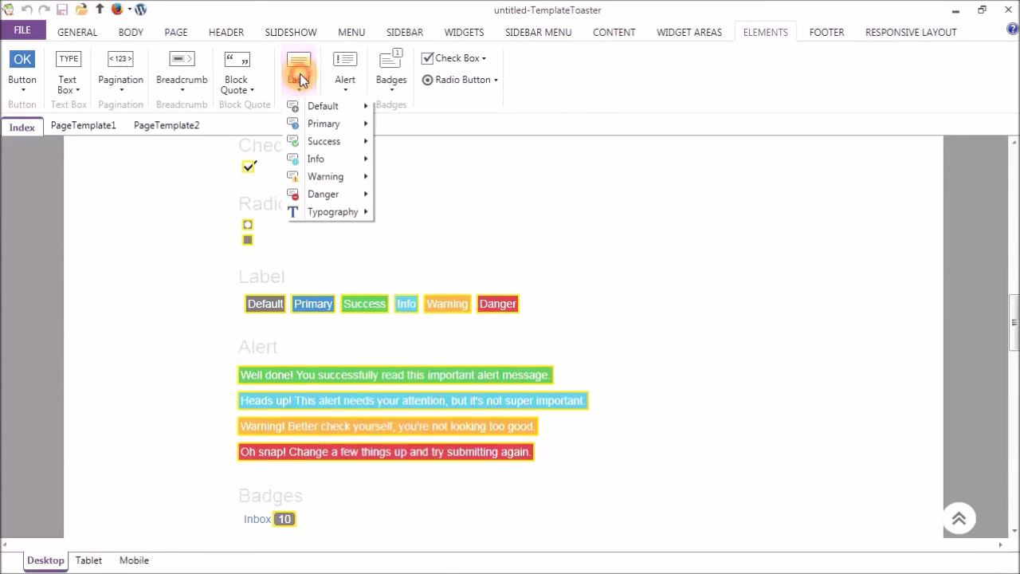
- Examine the background, border and typography options for the alert types and for badges
{"action": "left_click", "coordinate": [345, 74]}
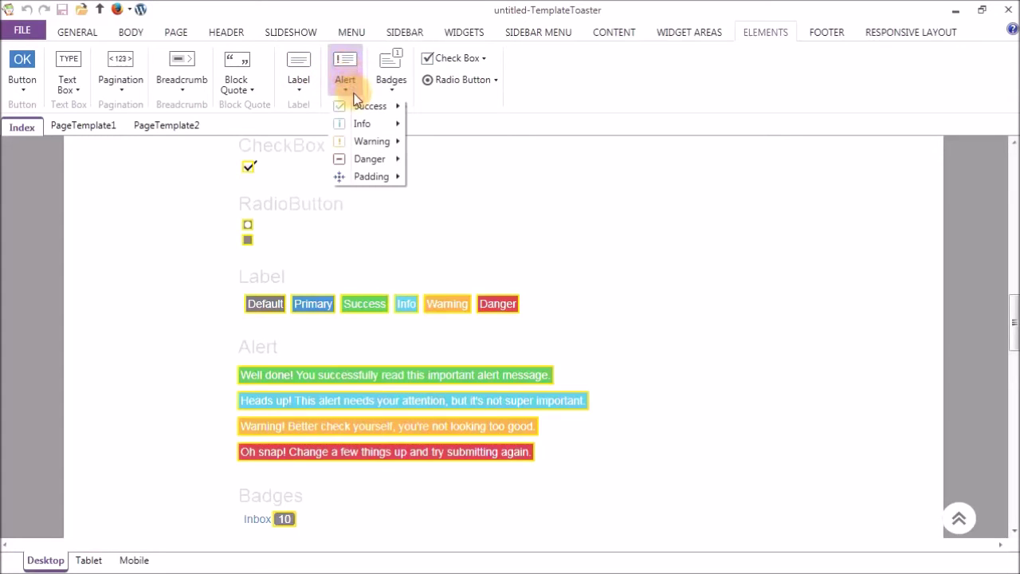
{"action": "left_click", "coordinate": [363, 142]}
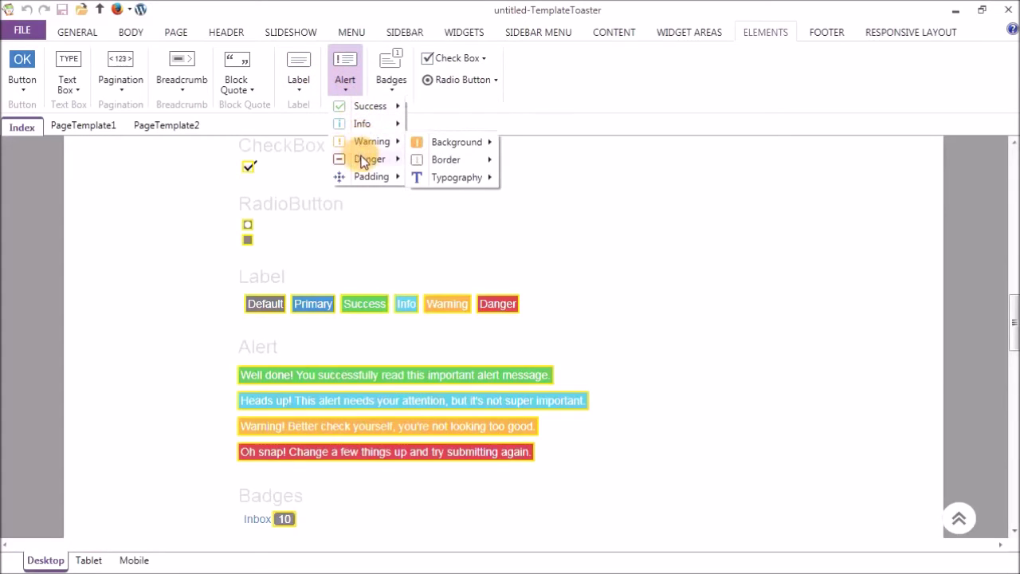
{"action": "left_click", "coordinate": [364, 160]}
{"action": "left_click", "coordinate": [365, 106]}
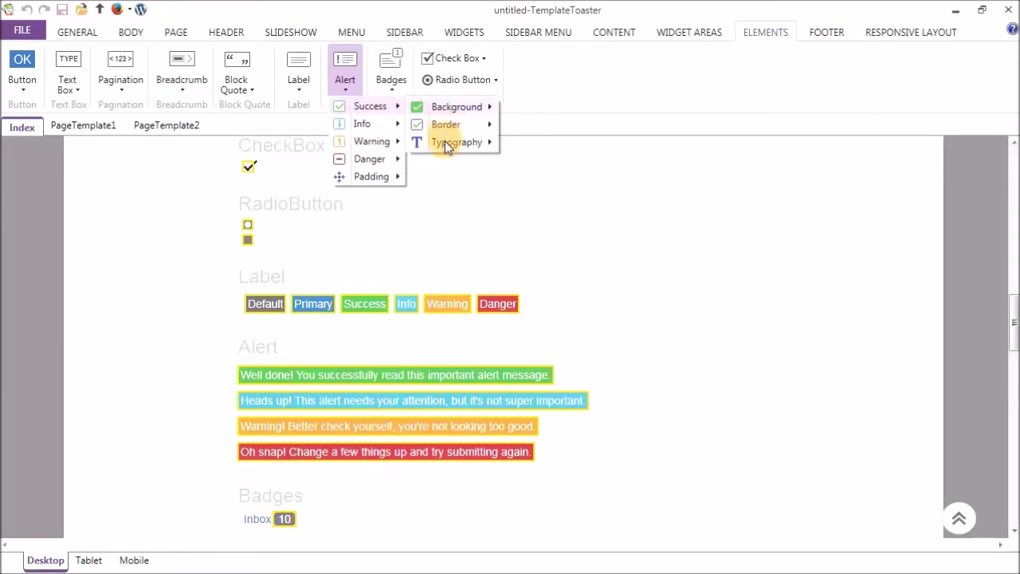
{"action": "left_click", "coordinate": [346, 83]}
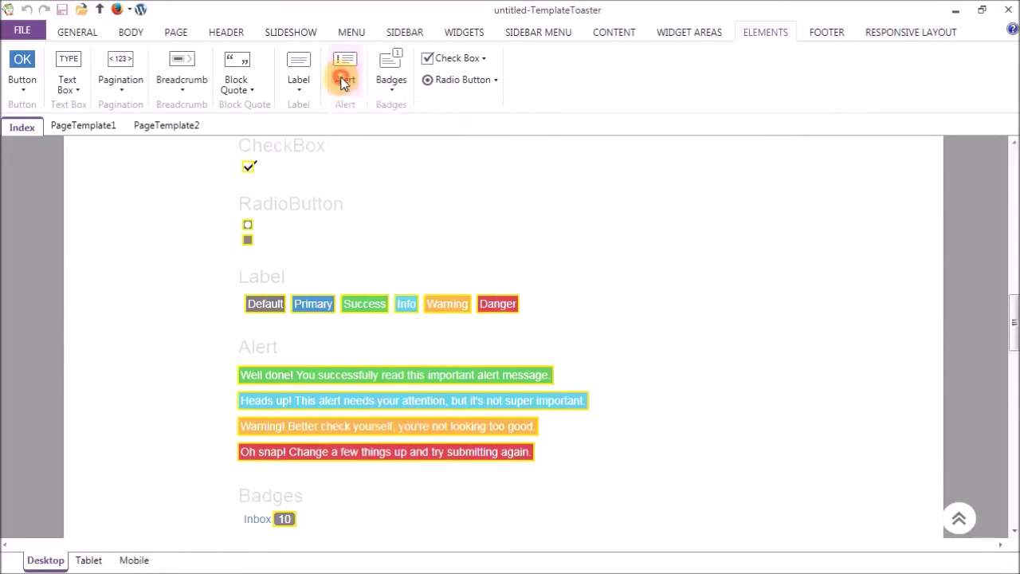
{"action": "left_click", "coordinate": [398, 73]}
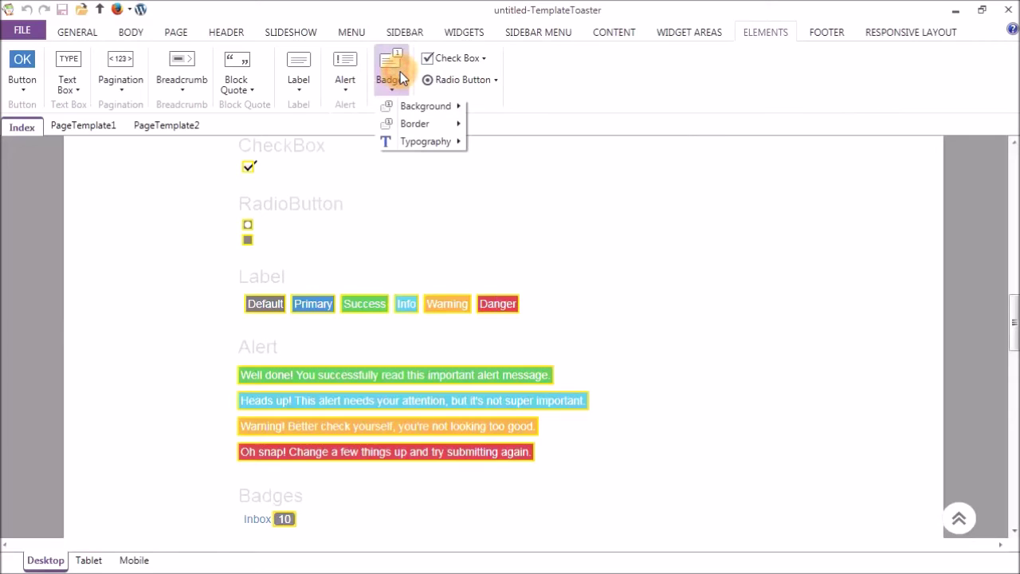
{"action": "left_click", "coordinate": [400, 71]}
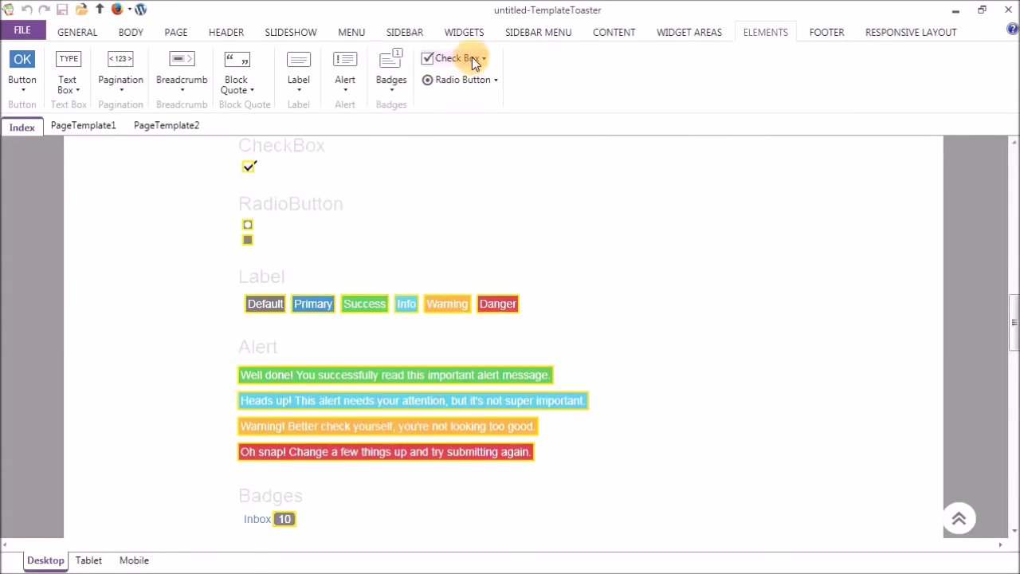
- Examine the style, border and fill options for check boxes, and the radio button options
{"action": "left_click", "coordinate": [477, 59]}
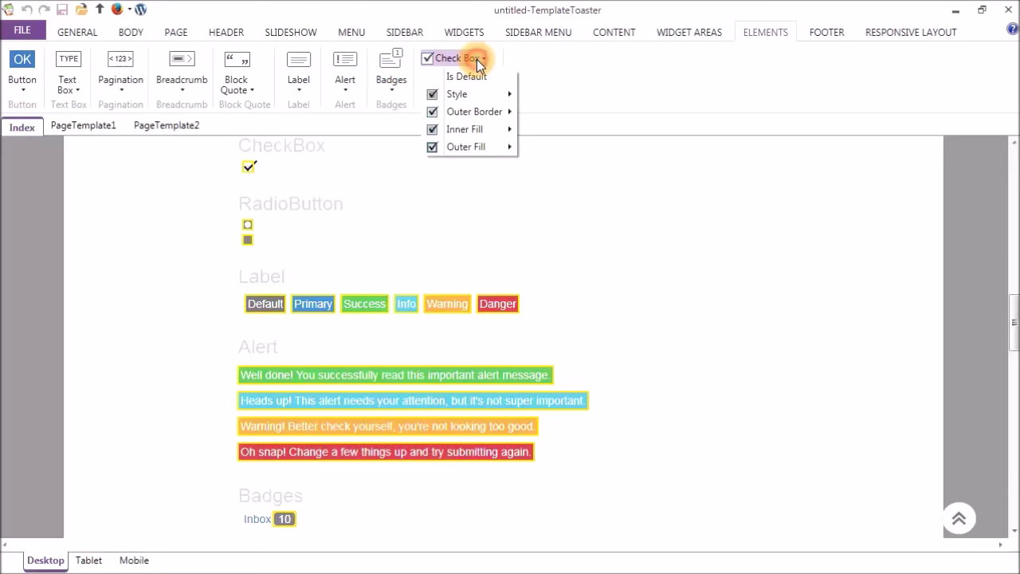
{"action": "left_click", "coordinate": [477, 59]}
{"action": "left_click", "coordinate": [476, 80]}
{"action": "left_click", "coordinate": [476, 80]}
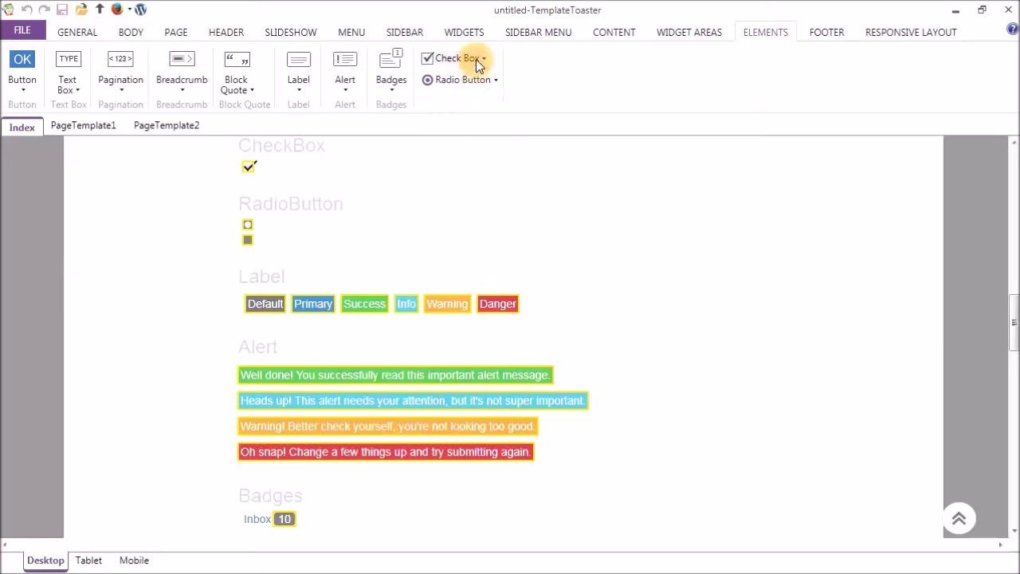
- Examine the footer's design options, including its available presets
{"action": "left_click", "coordinate": [822, 35]}
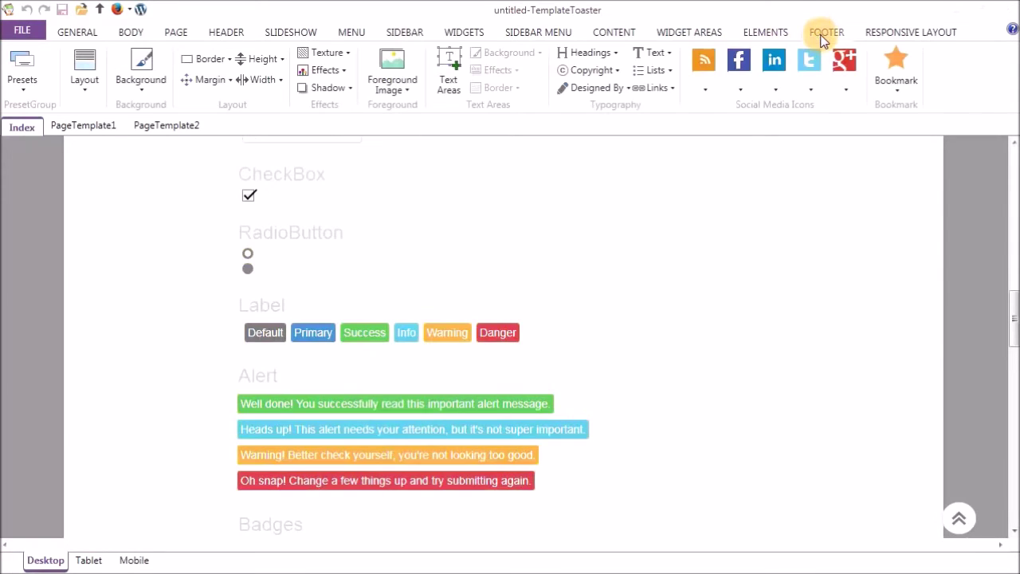
{"action": "left_click_drag", "start_coordinate": [1013, 311], "coordinate": [1013, 512]}
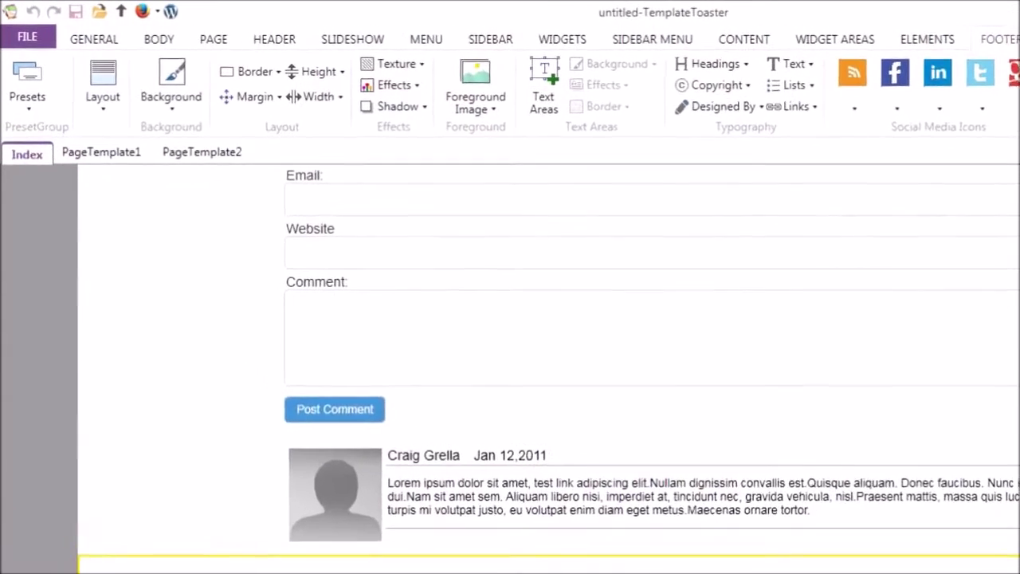
{"action": "left_click", "coordinate": [19, 108]}
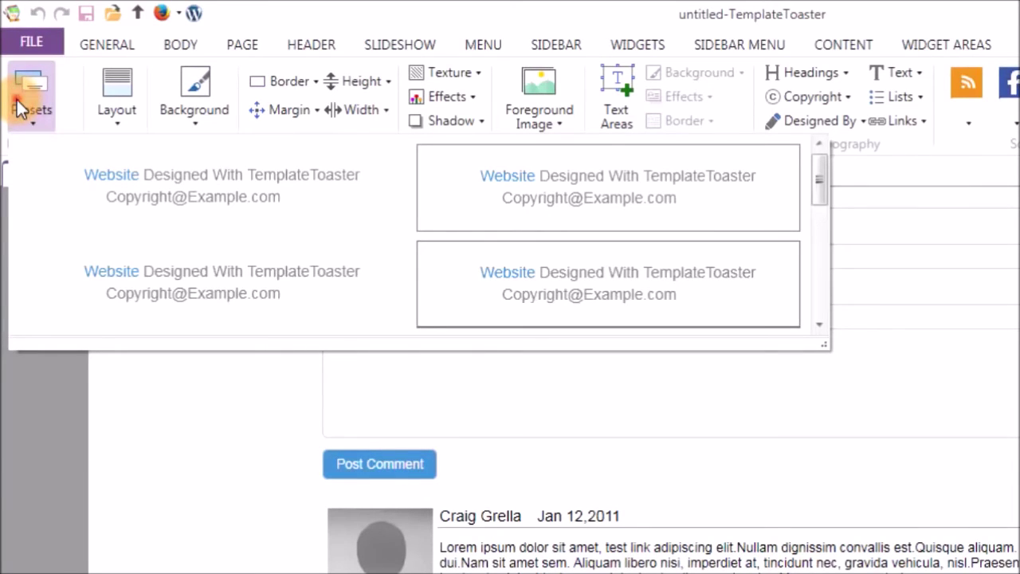
{"action": "left_click", "coordinate": [19, 108]}
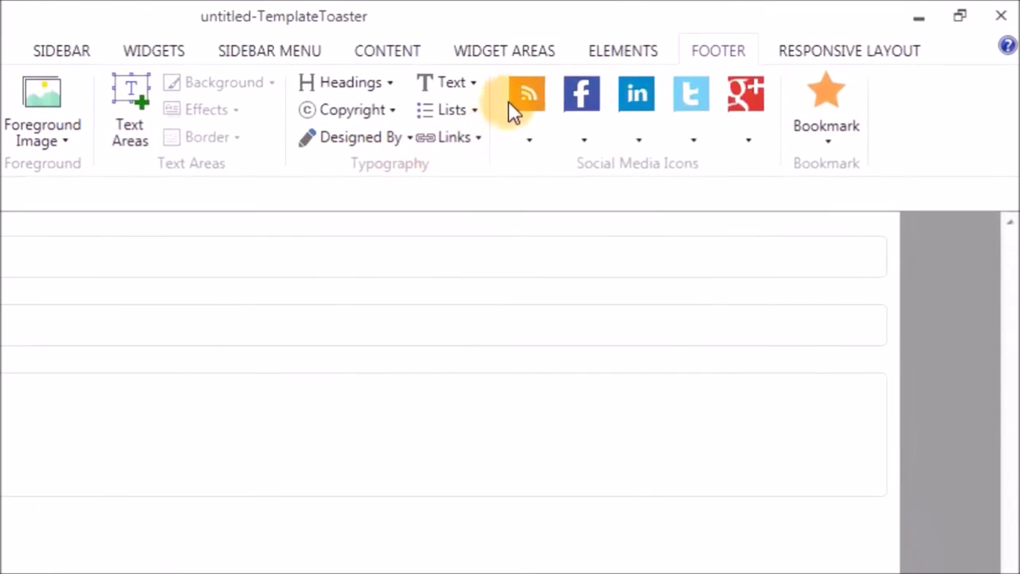
- Examine the footer's social media icon choices for RSS, Facebook, LinkedIn, Twitter and Google+
{"action": "left_click", "coordinate": [513, 96]}
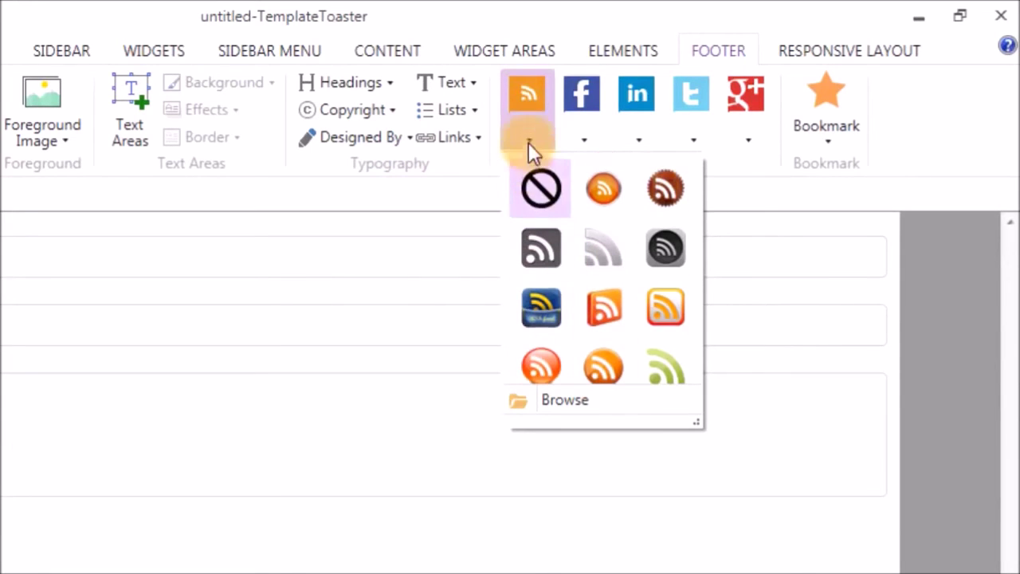
{"action": "left_click", "coordinate": [523, 100]}
{"action": "left_click", "coordinate": [581, 92]}
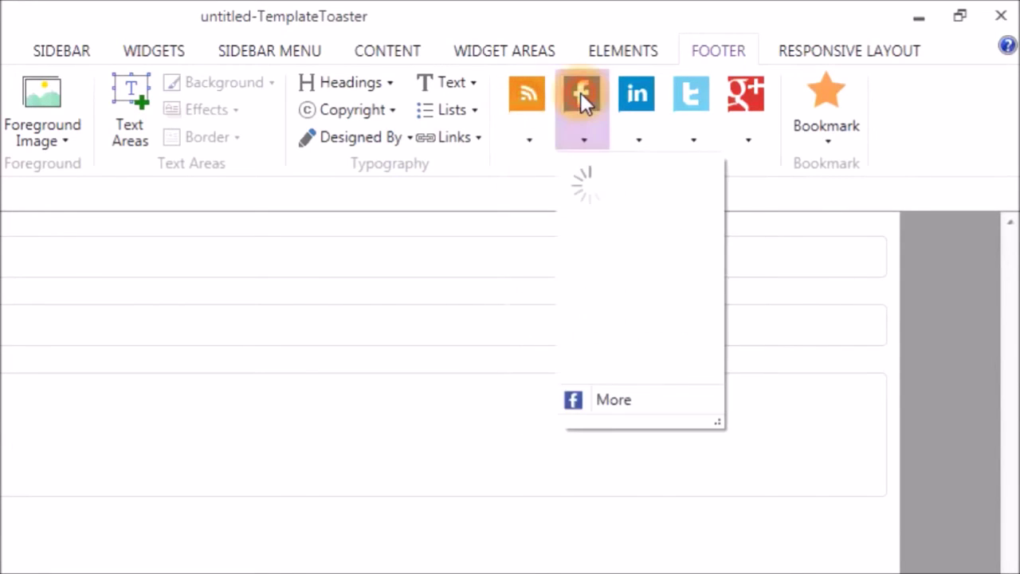
{"action": "left_click", "coordinate": [617, 99]}
{"action": "left_click", "coordinate": [620, 93]}
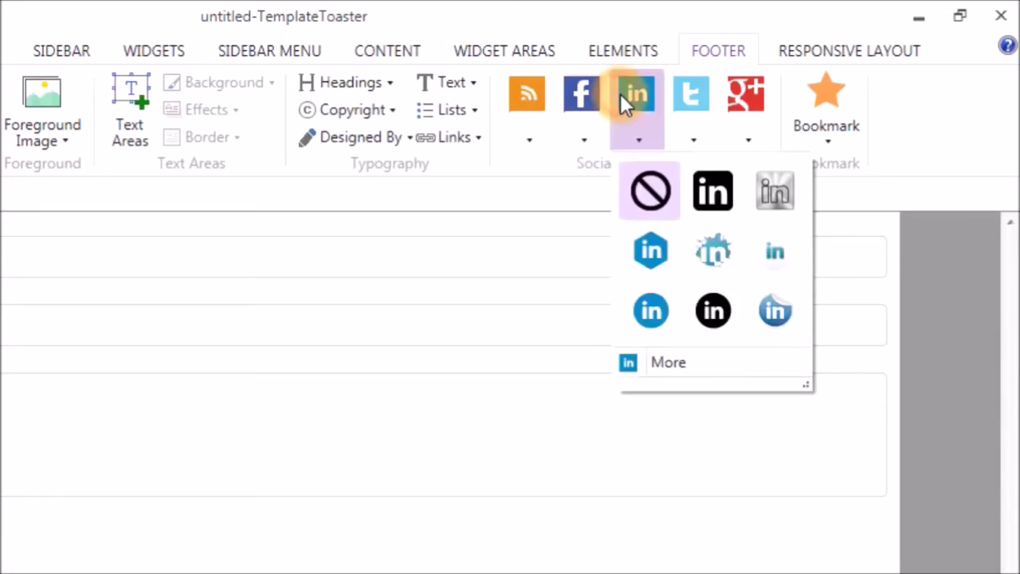
{"action": "left_click", "coordinate": [690, 97]}
{"action": "left_click", "coordinate": [747, 104]}
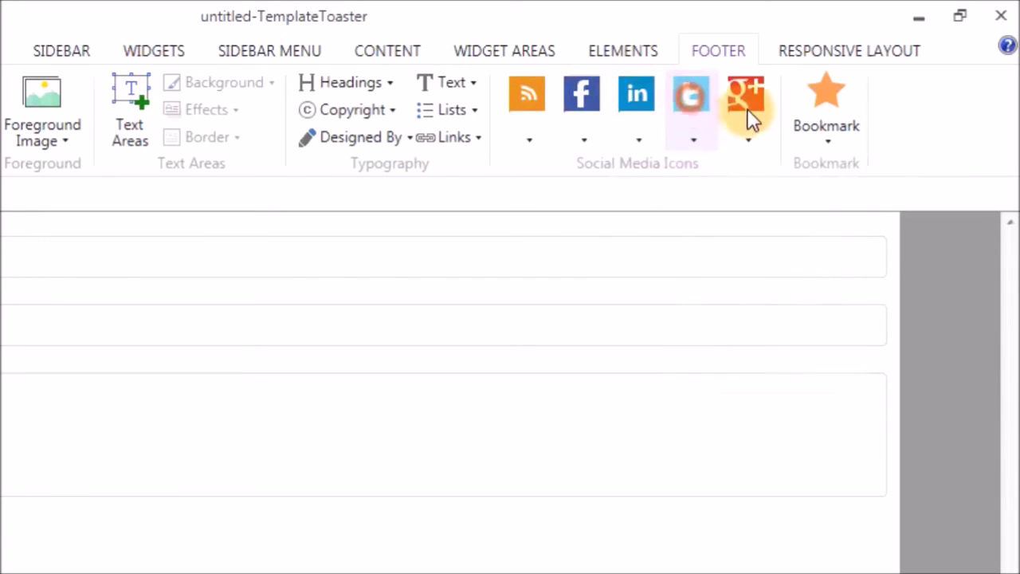
{"action": "left_click", "coordinate": [747, 105]}
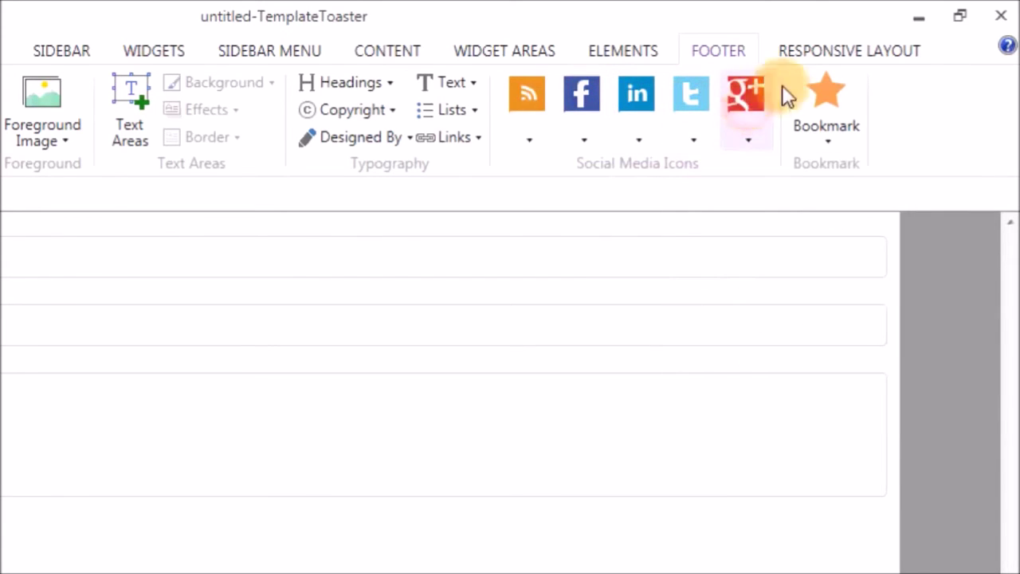
- Turn the theme's responsive layout off and back on
{"action": "left_click", "coordinate": [848, 53]}
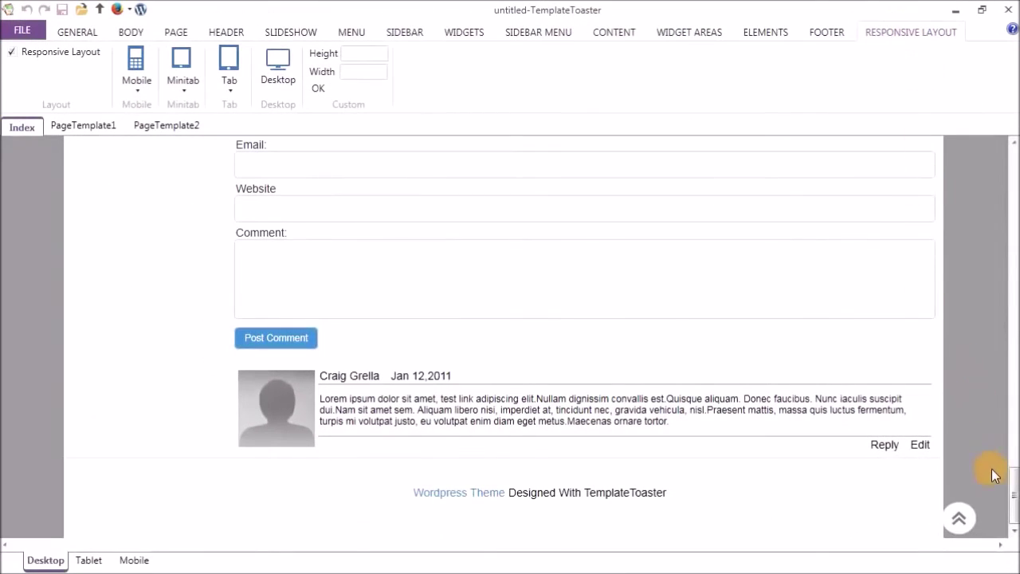
{"action": "left_click_drag", "start_coordinate": [1011, 490], "coordinate": [1002, 171]}
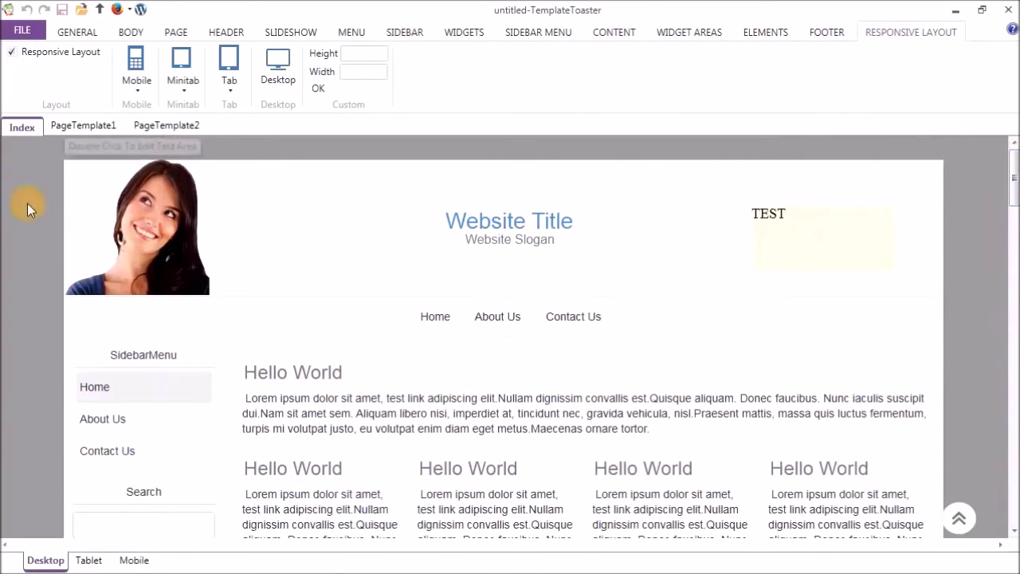
{"action": "left_click", "coordinate": [12, 53]}
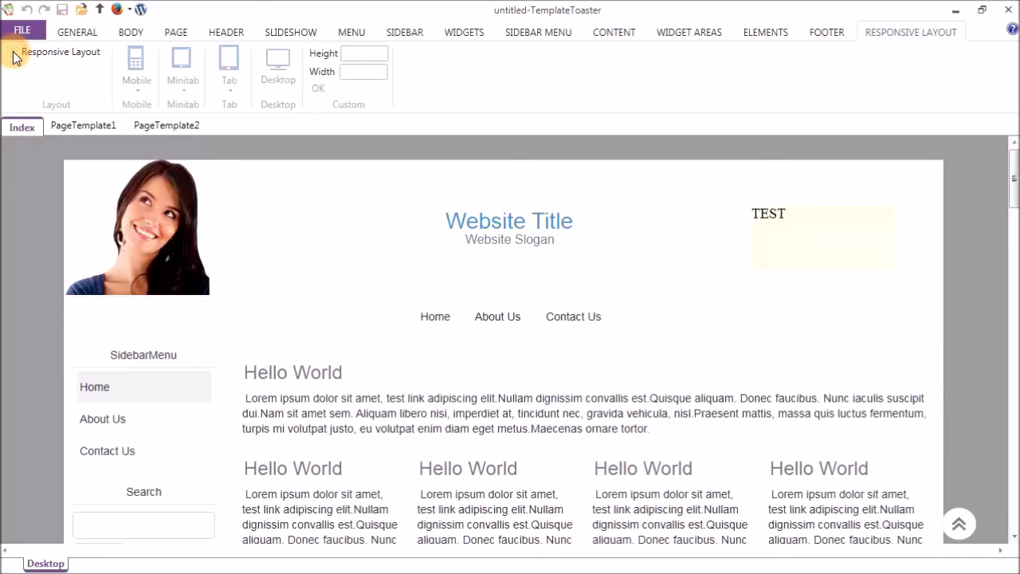
{"action": "left_click", "coordinate": [12, 53]}
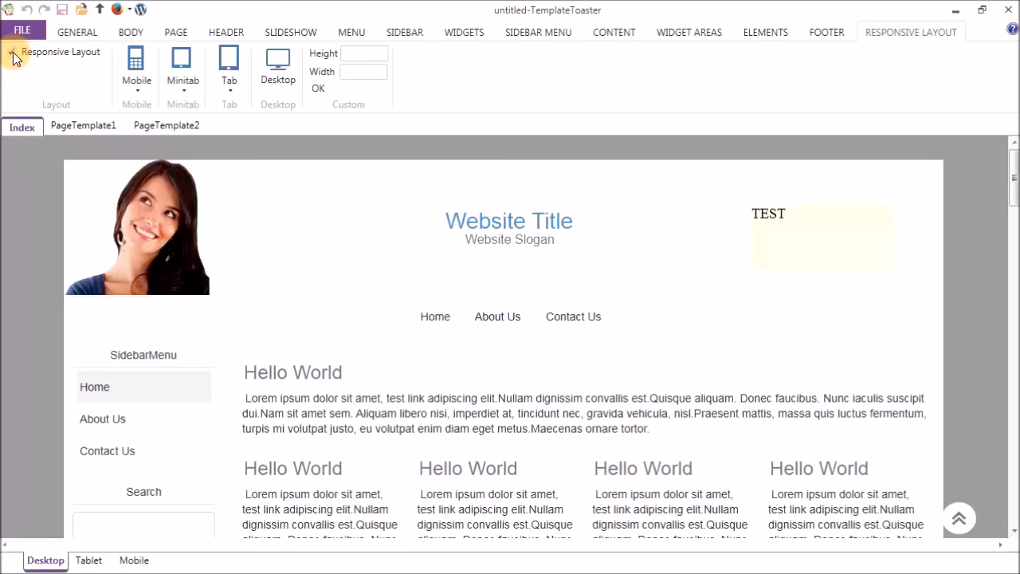
- In the mobile layout, delete the TEST text area from the header and move the website title down and to the right
{"action": "left_click", "coordinate": [89, 560]}
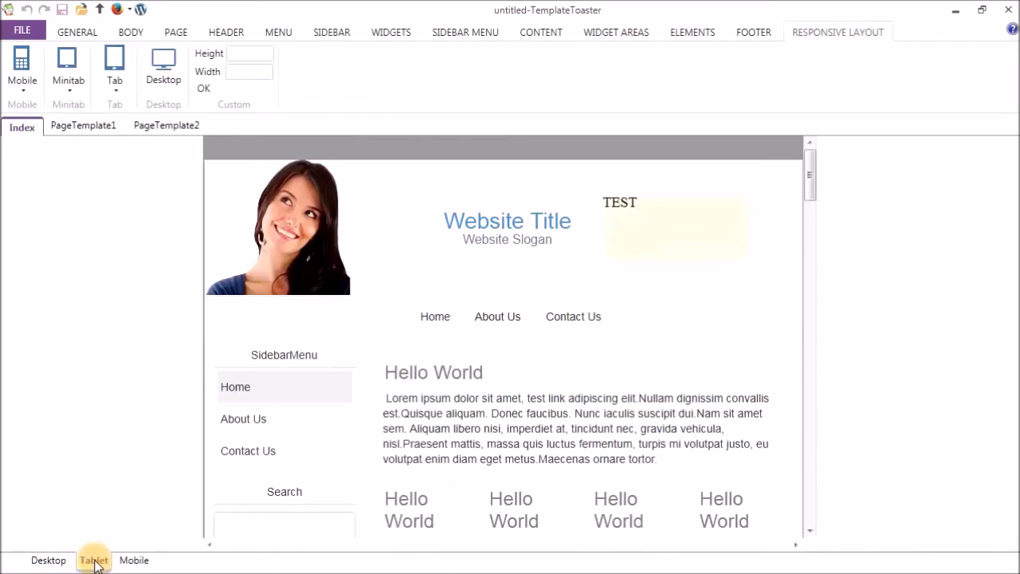
{"action": "left_click", "coordinate": [135, 563]}
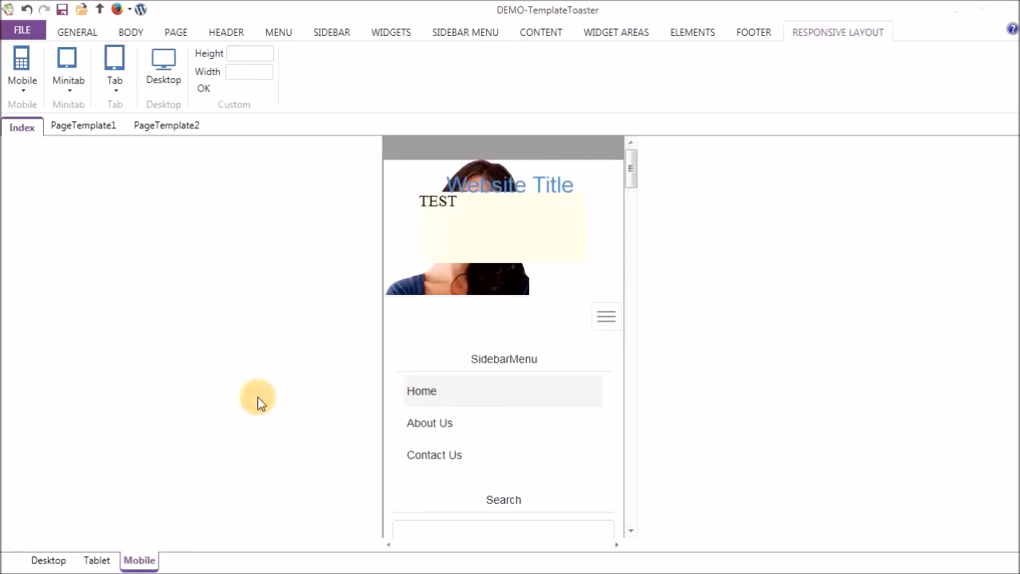
{"action": "left_click", "coordinate": [418, 202]}
{"action": "right_click", "coordinate": [421, 201]}
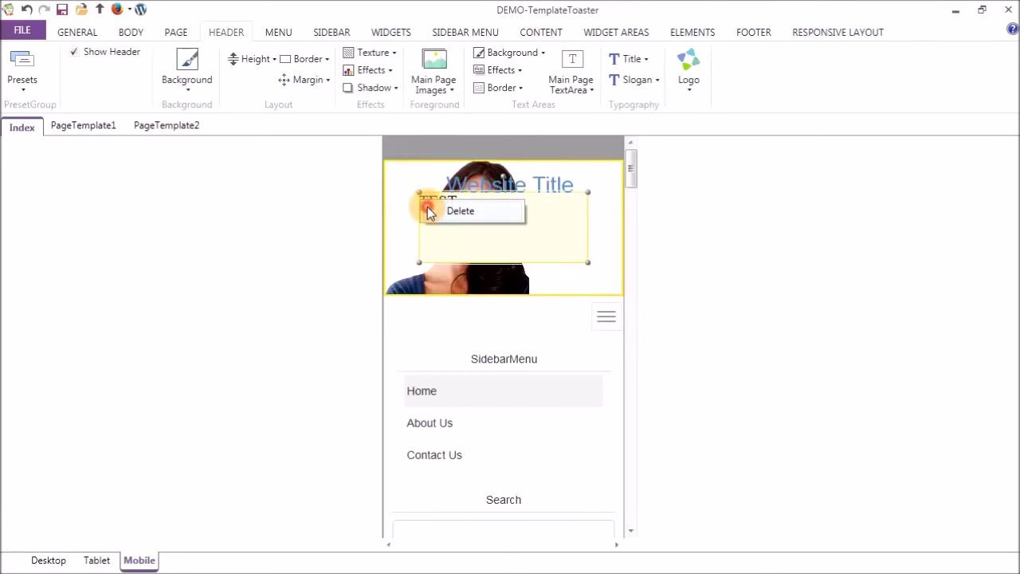
{"action": "left_click", "coordinate": [430, 211]}
{"action": "left_click_drag", "start_coordinate": [513, 198], "coordinate": [555, 208]}
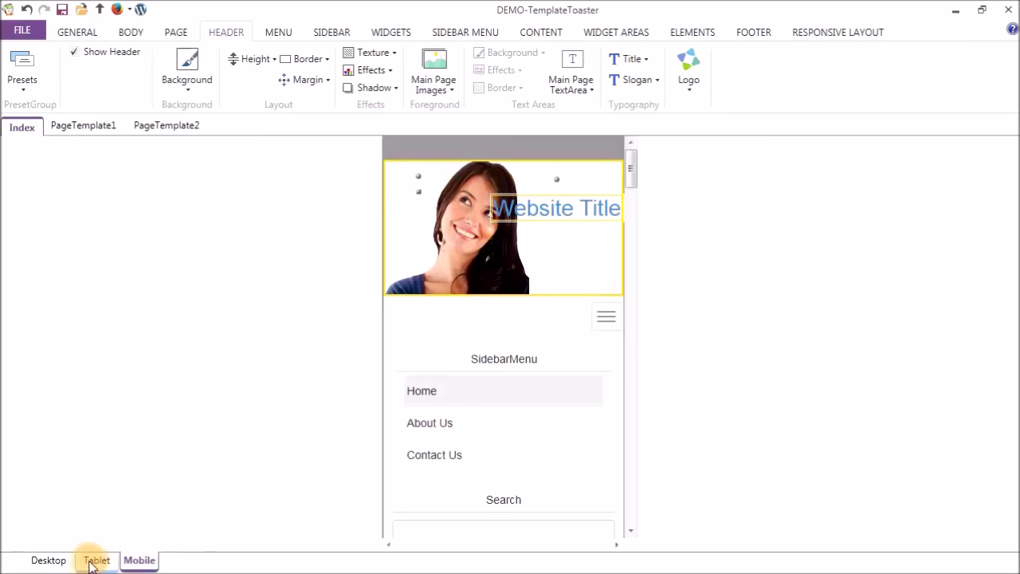
- Return to the desktop layout, check the available preview browsers and preview the theme in Firefox
{"action": "left_click", "coordinate": [54, 562]}
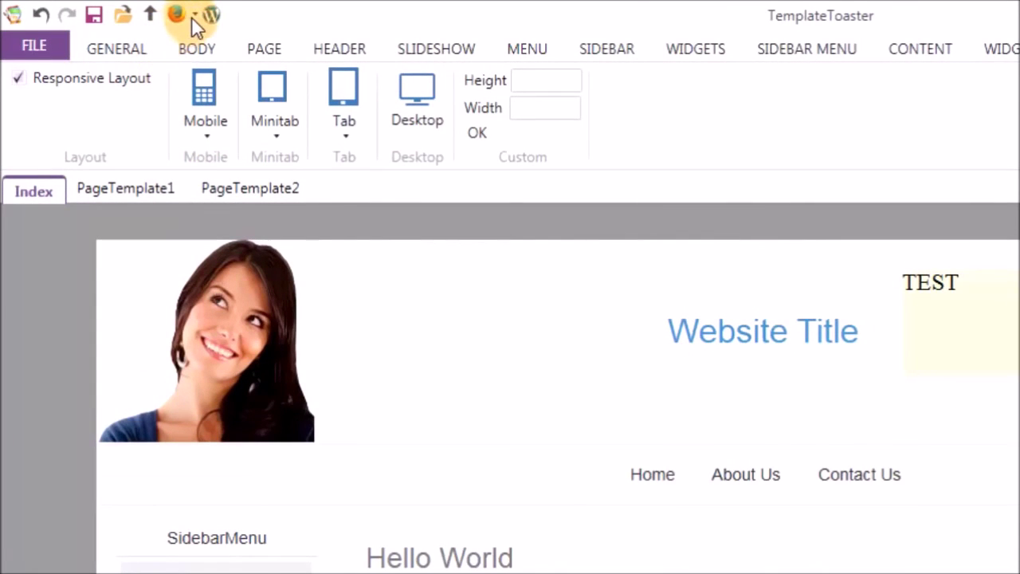
{"action": "left_click", "coordinate": [192, 16]}
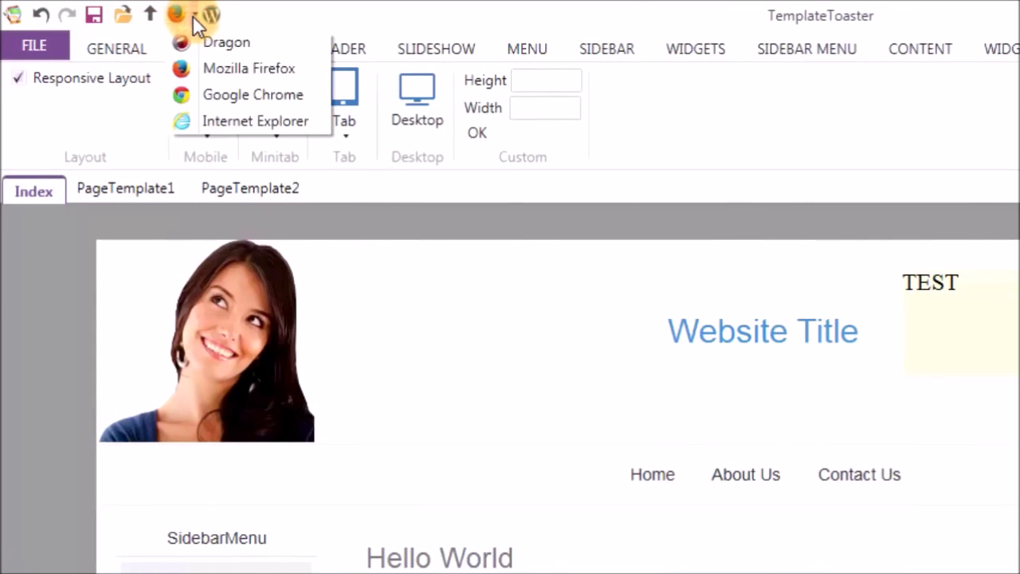
{"action": "left_click", "coordinate": [175, 14]}
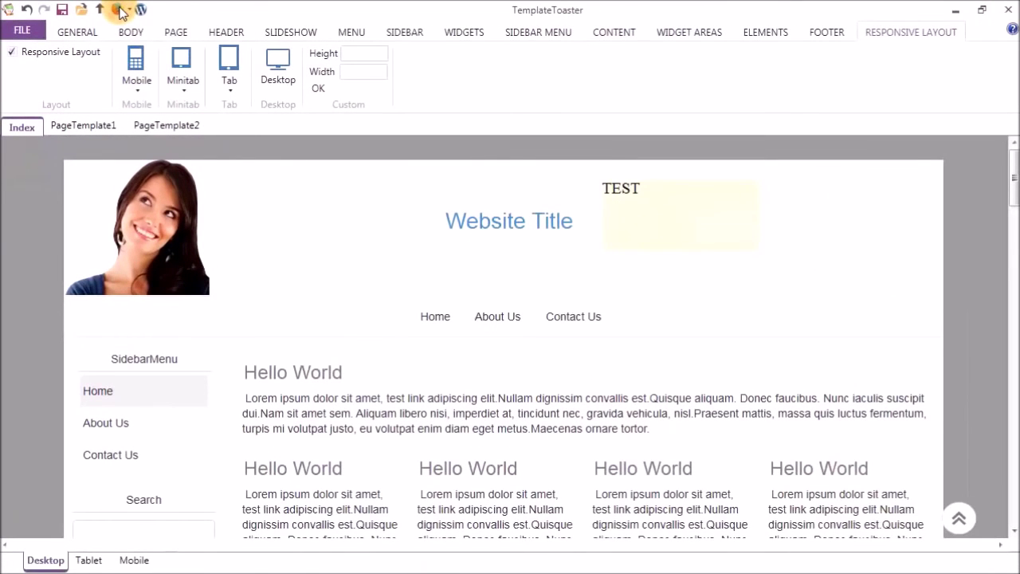
{"action": "left_click", "coordinate": [118, 10]}
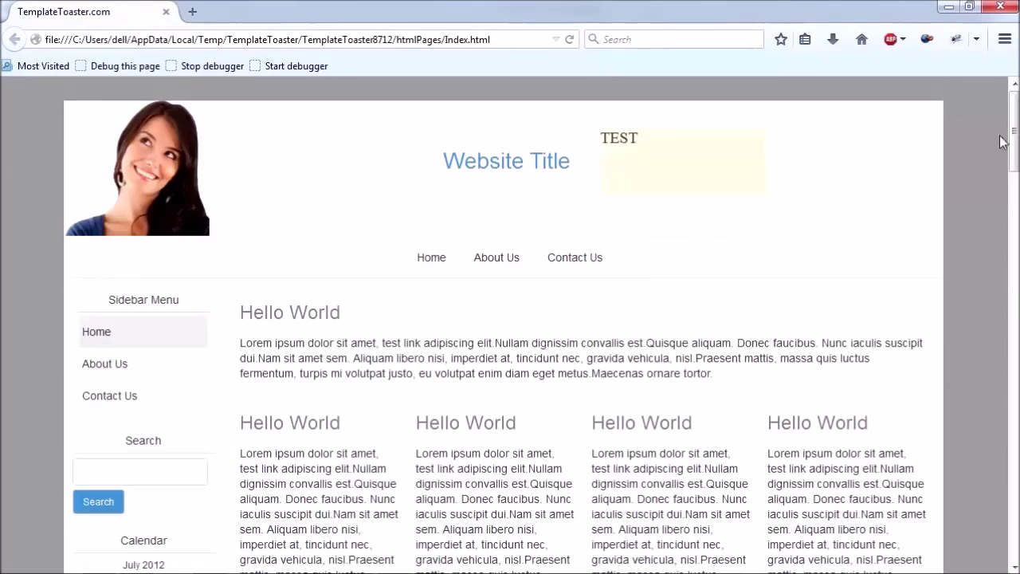
{"action": "left_click_drag", "start_coordinate": [1014, 132], "coordinate": [1014, 88]}
{"action": "left_click", "coordinate": [1001, 5]}
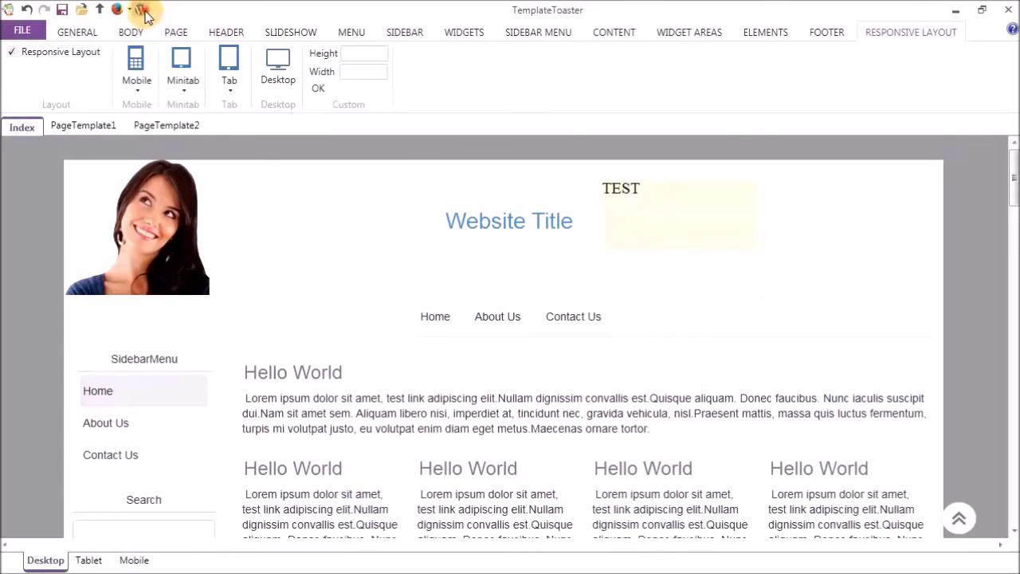
- Export the WordPress theme as a zip file named DEMO to the desktop folder
{"action": "left_click", "coordinate": [140, 9]}
{"action": "left_click_drag", "start_coordinate": [463, 292], "coordinate": [353, 292]}
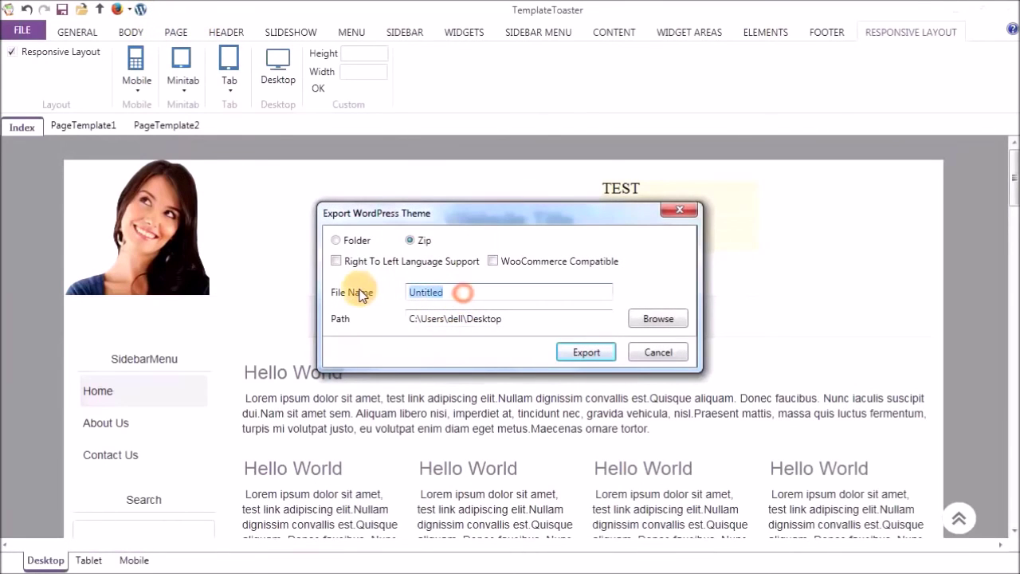
{"action": "type", "text": "DEMO"}
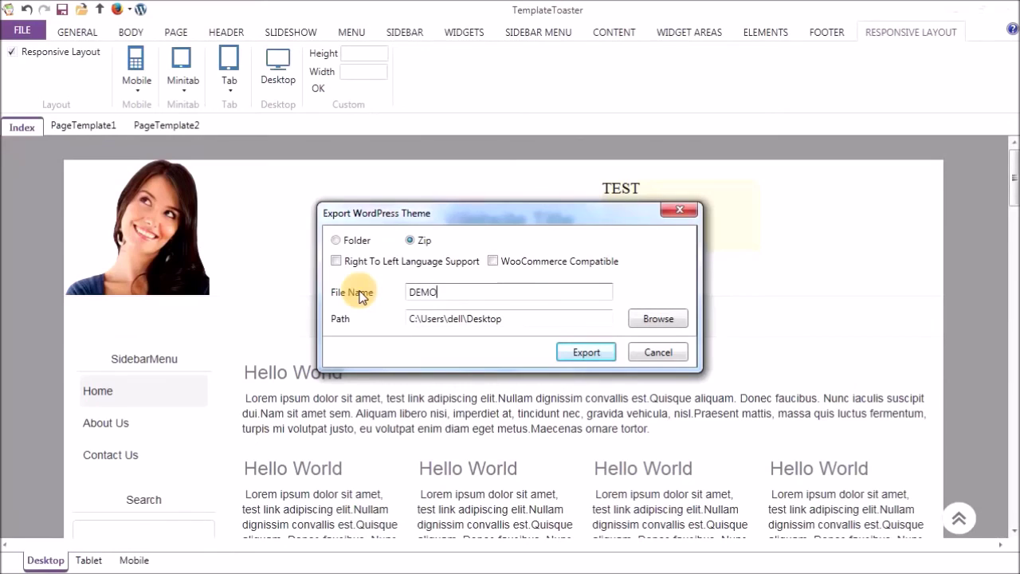
{"action": "left_click", "coordinate": [567, 353]}
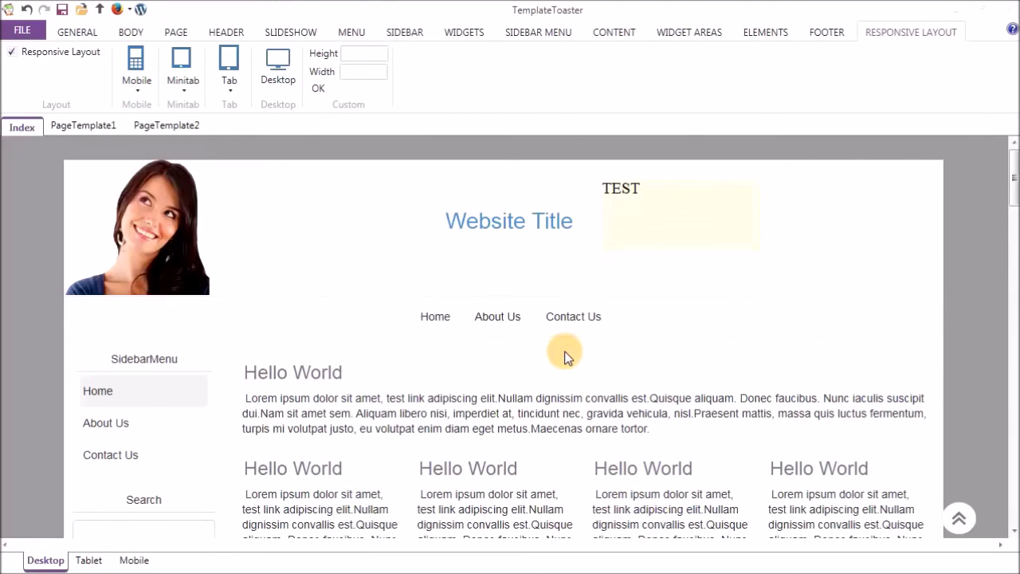
- Save the project as a TemplateToaster file named DEMO in the TemplateToaster Demo folder
{"action": "left_click", "coordinate": [67, 13]}
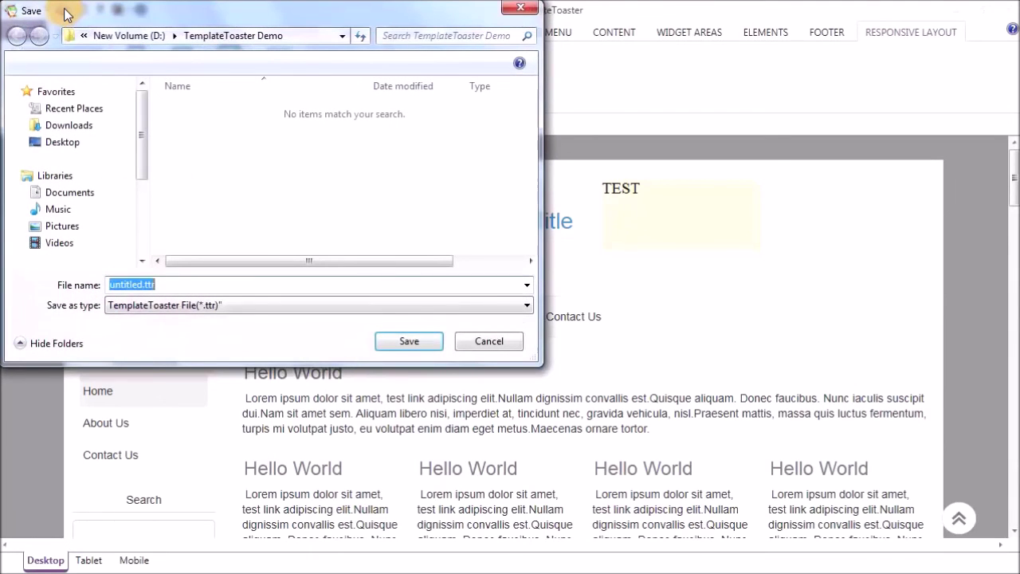
{"action": "type", "text": "DEMO"}
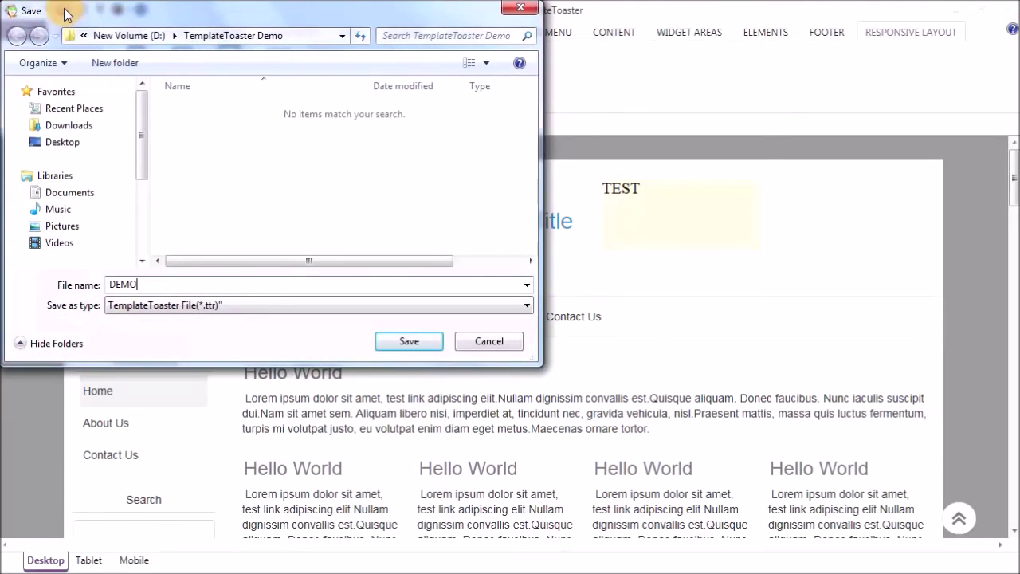
{"action": "left_click", "coordinate": [405, 339]}
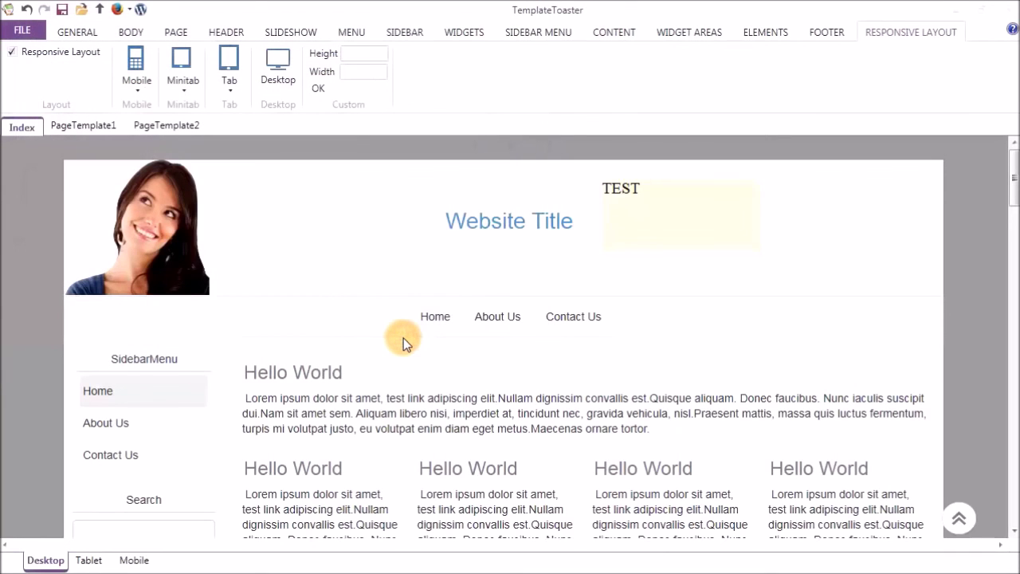